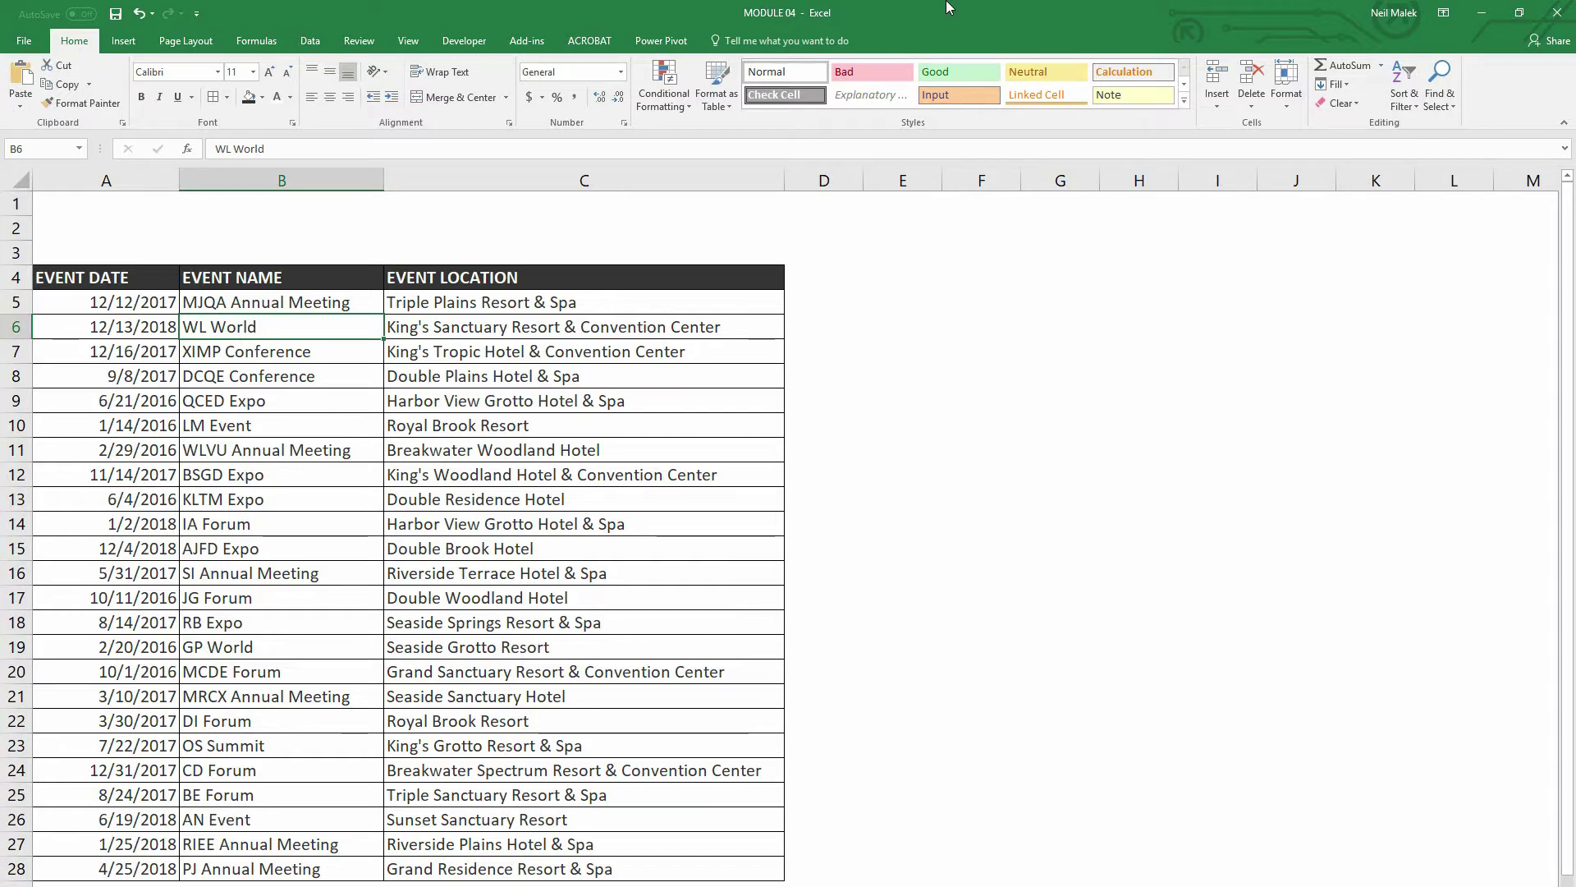
- Put 270 in C1 and =today()-270 in C2, which shows 11/24/2016
click(535, 210)
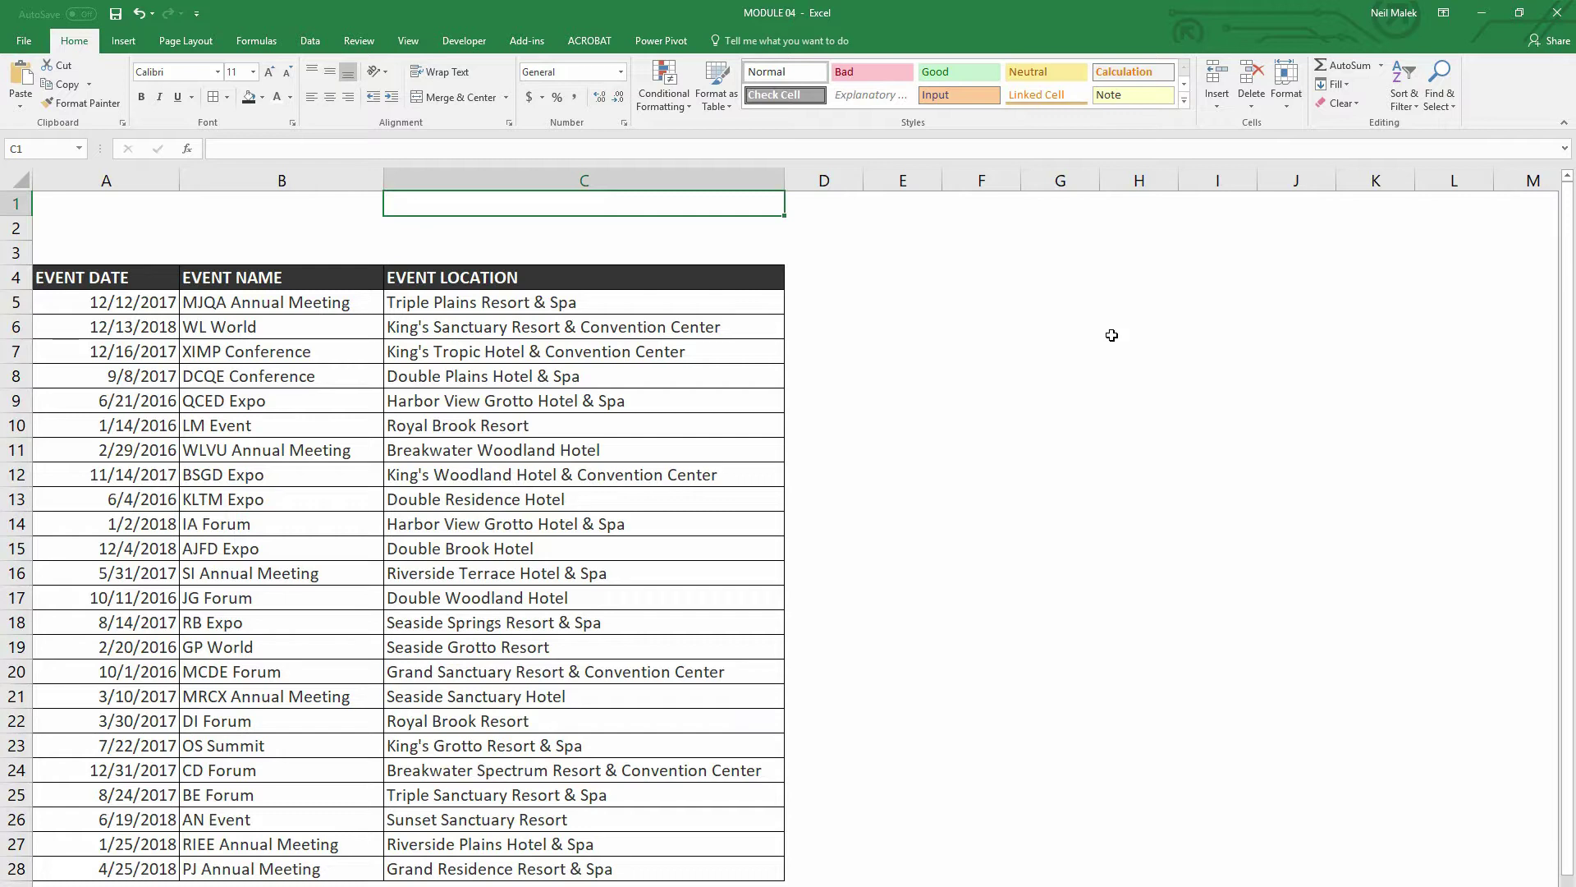
text(270)
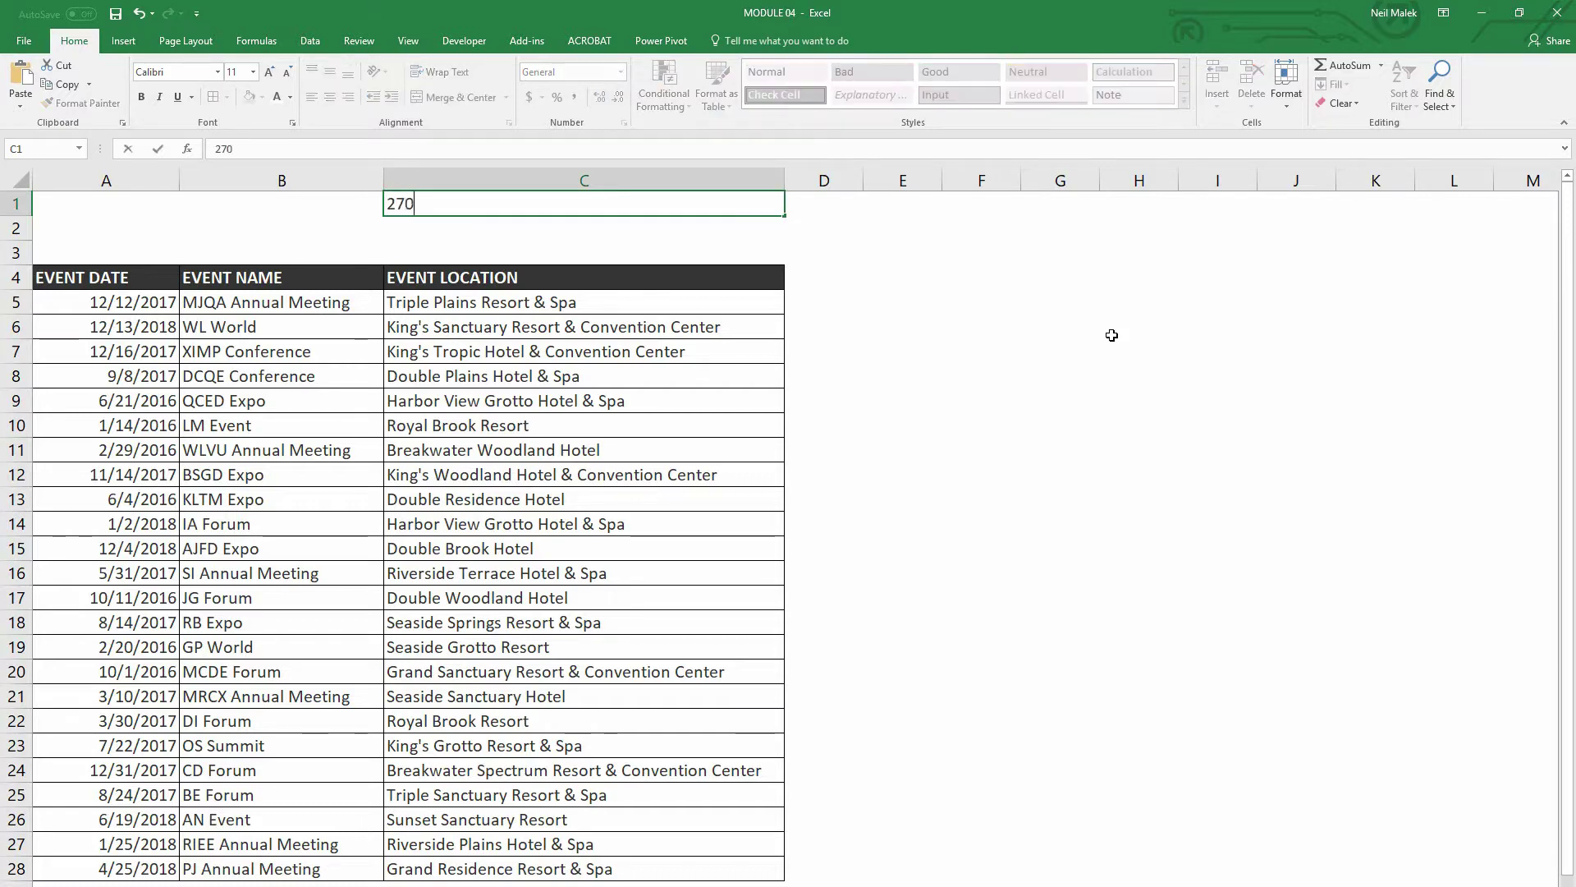
key(Return)
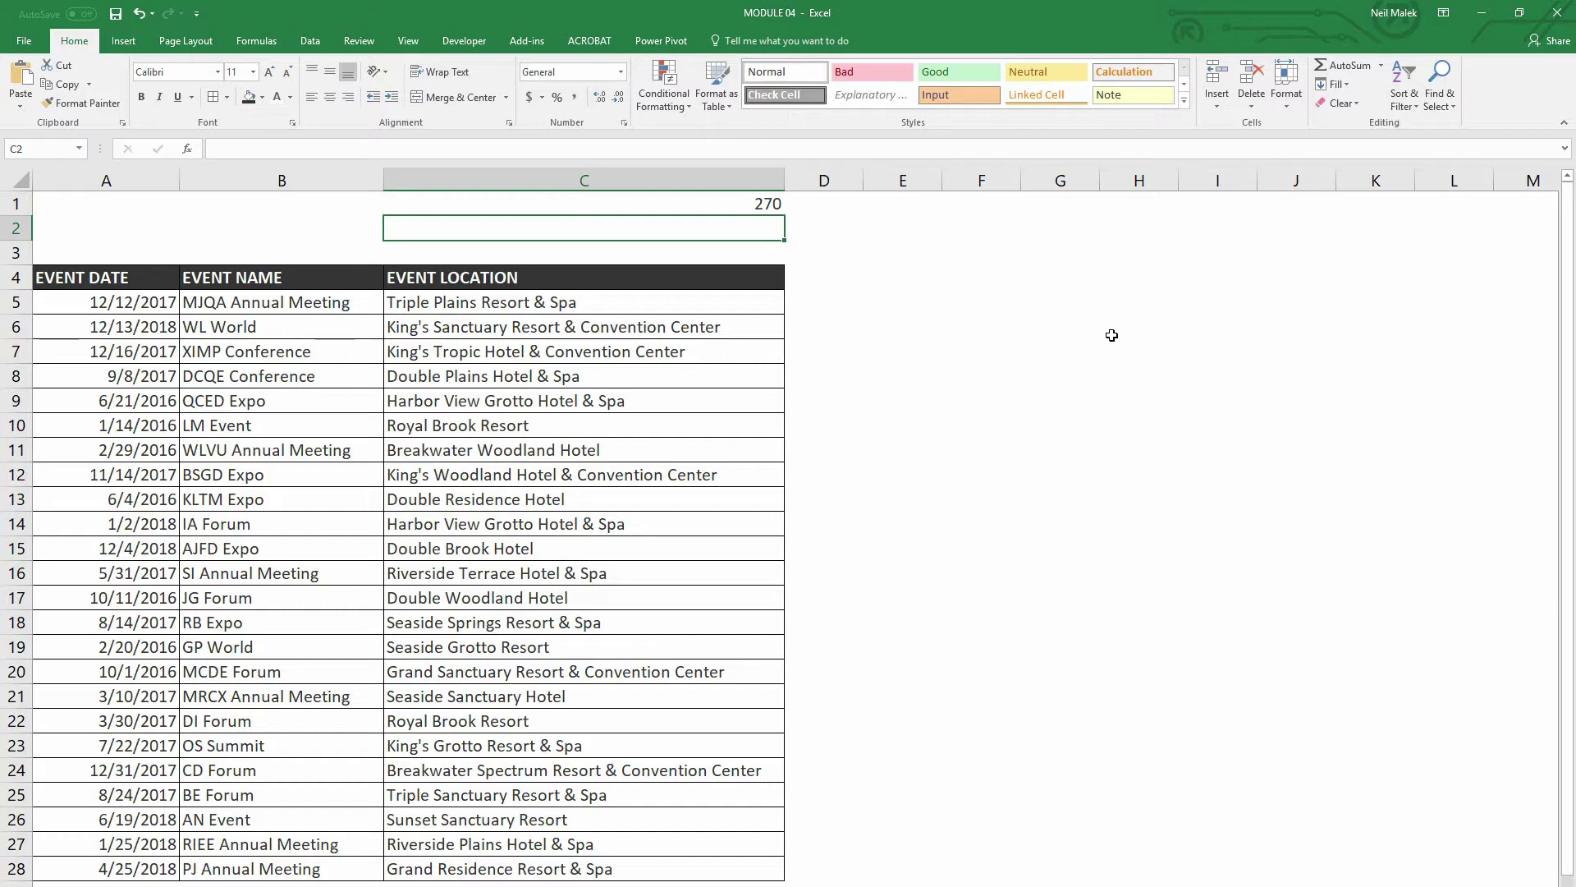
text(=today())
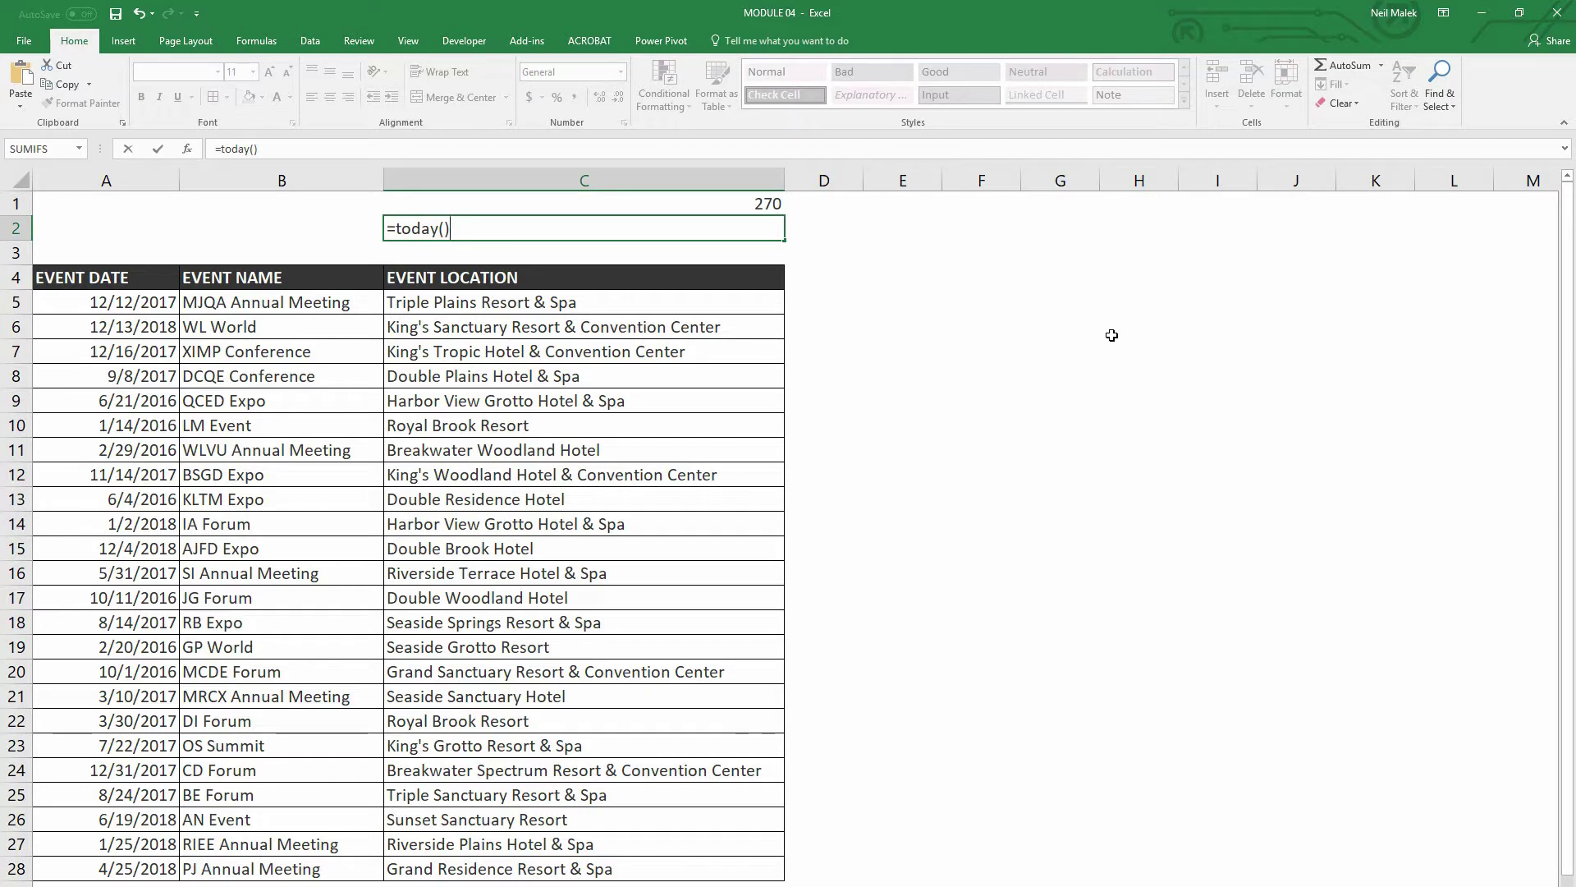
text(-270)
key(Return)
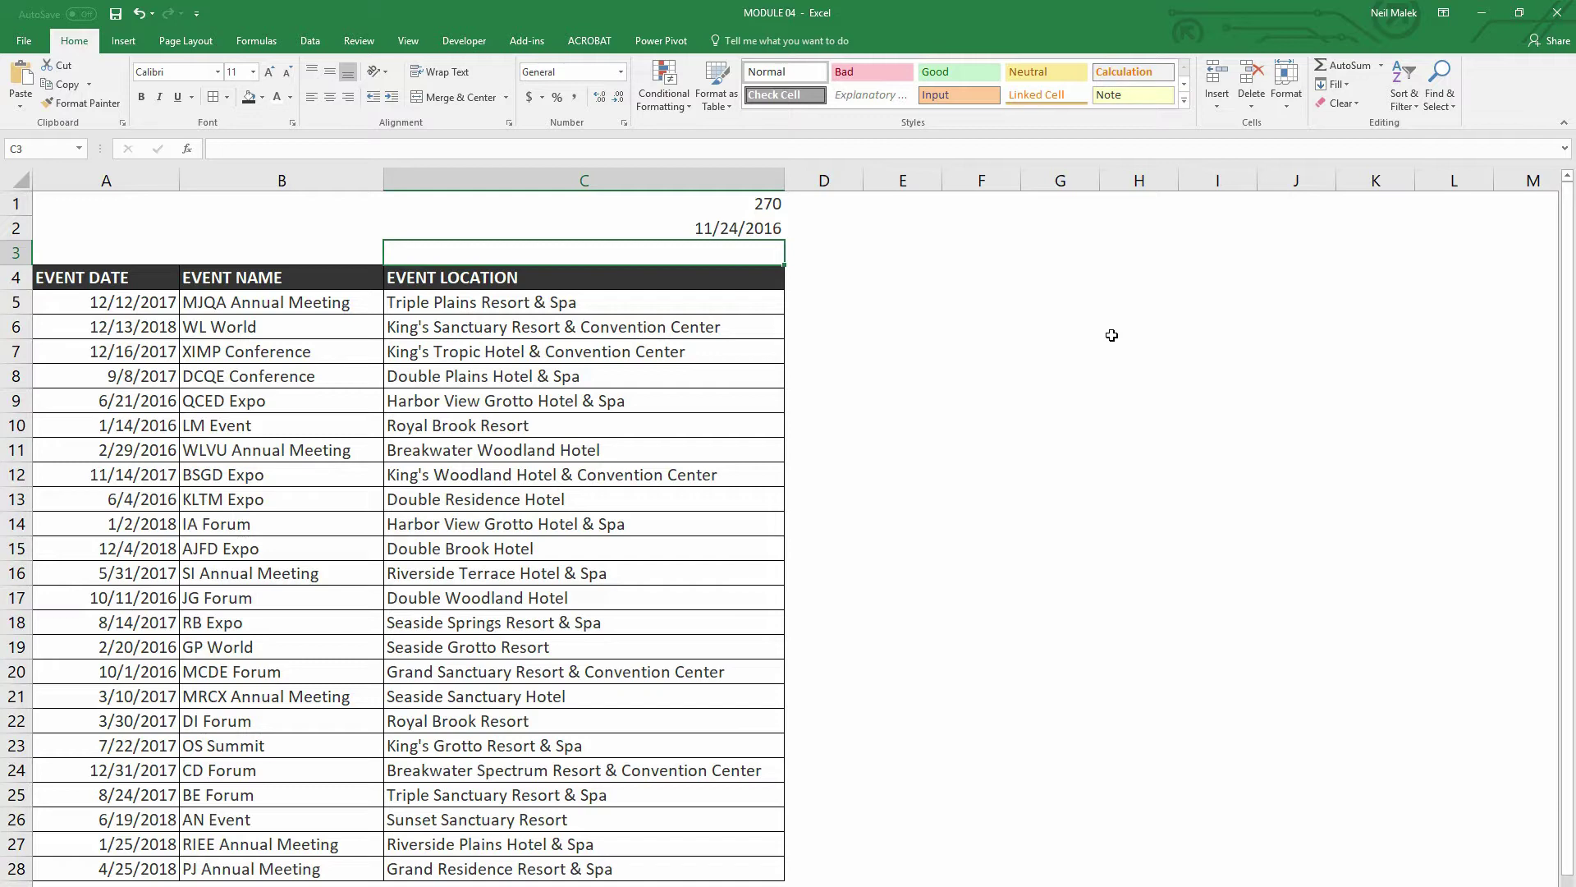
- Clear the helper values from C1:C2 and select the event rows A5:C28
drag(737, 206, 737, 230)
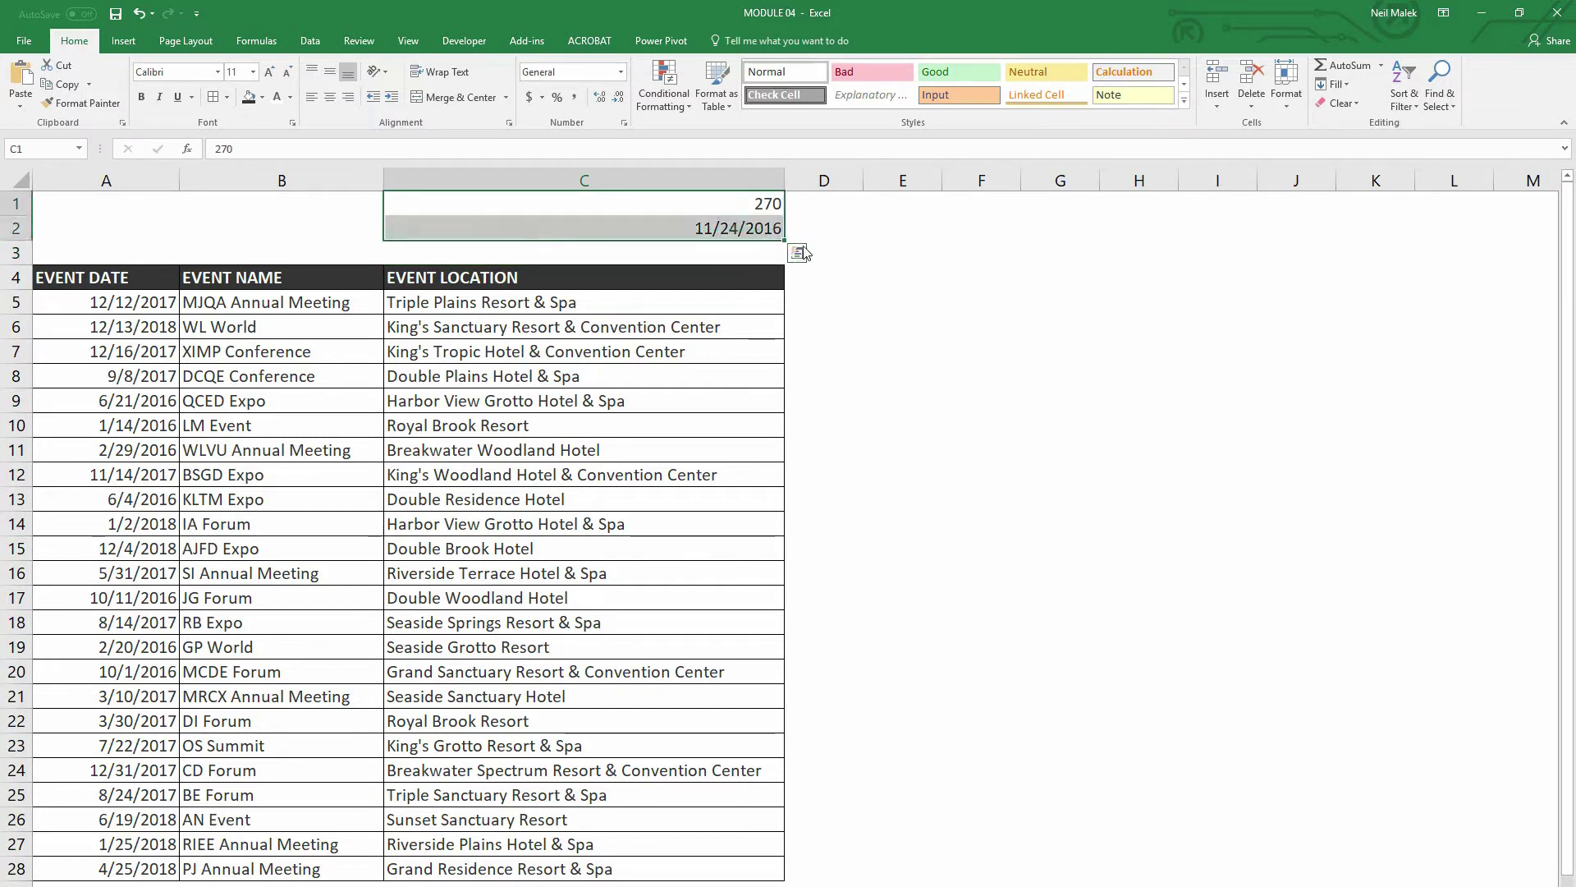
key(Delete)
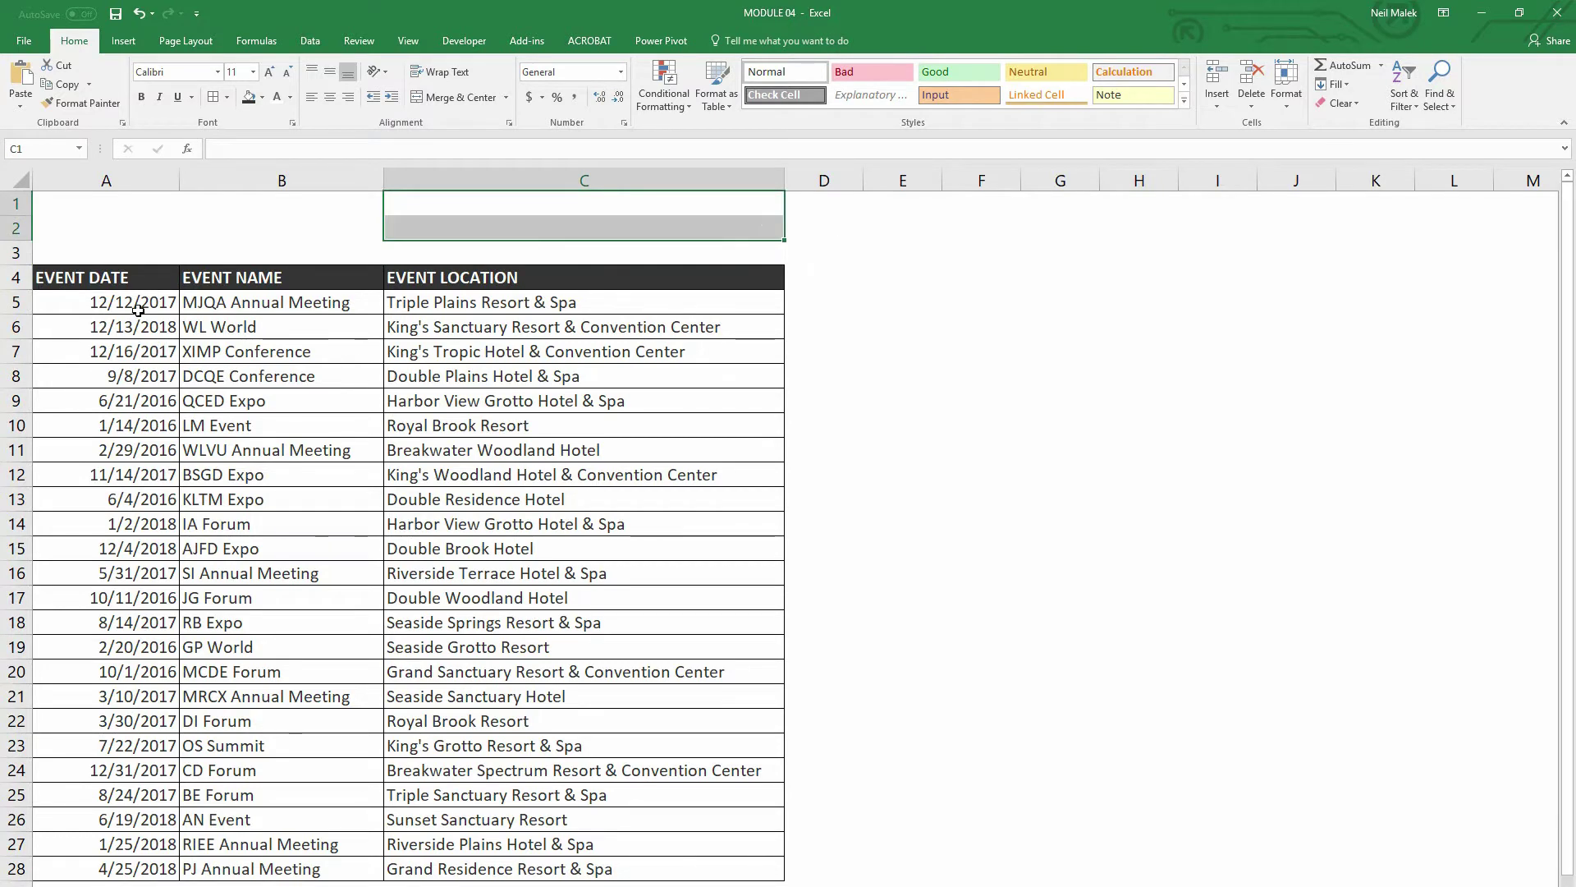
drag(138, 311, 510, 866)
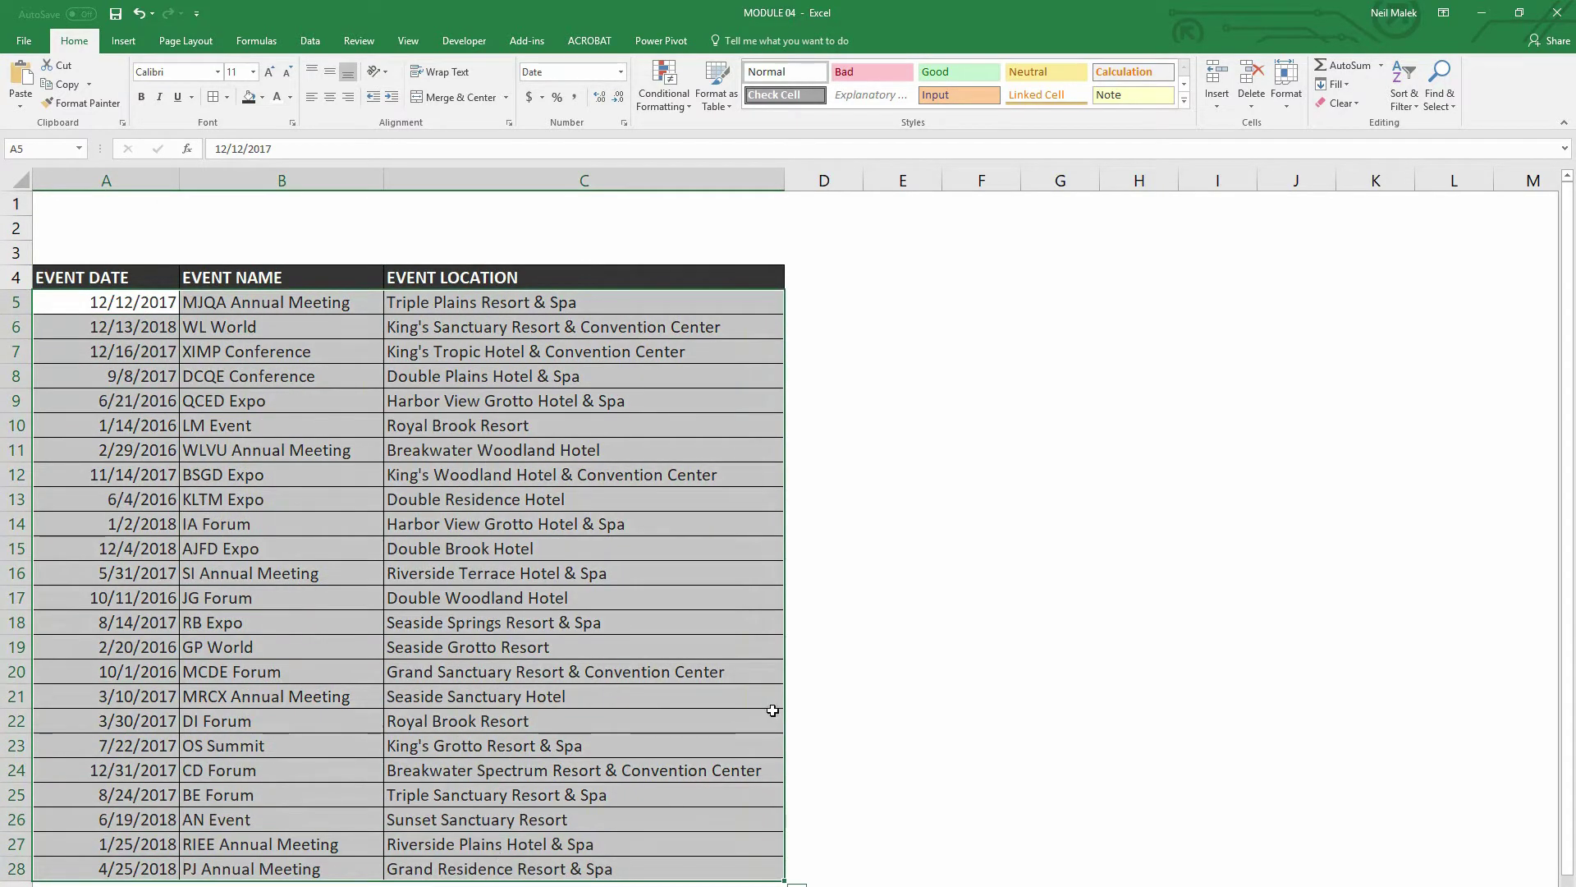
- Start a new conditional formatting rule that uses a formula to choose cells
click(656, 100)
mouse_move(681, 155)
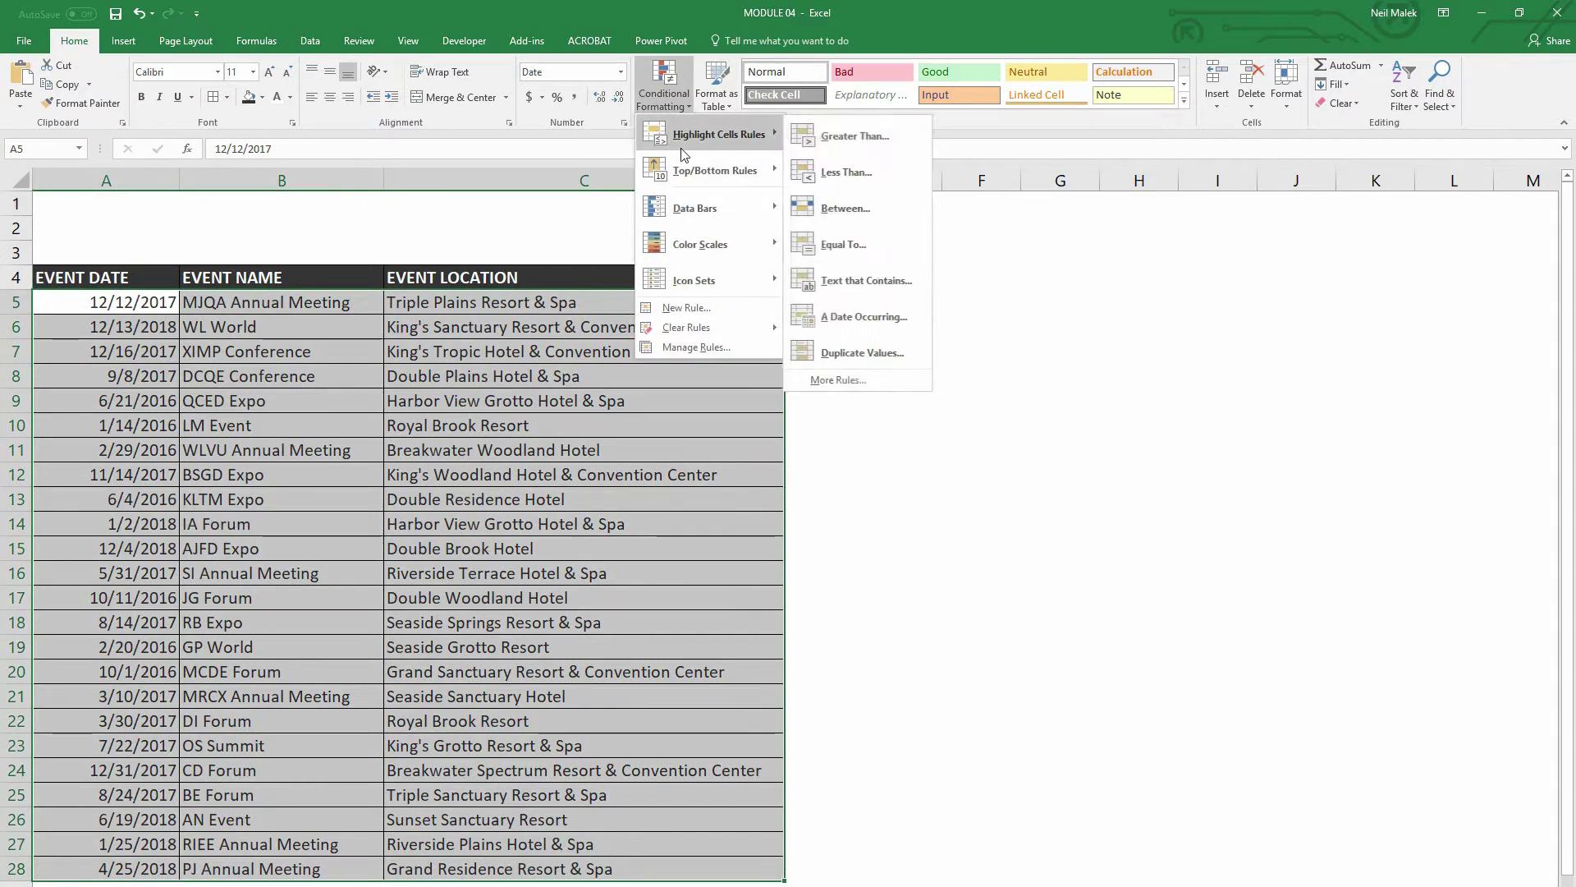
click(700, 313)
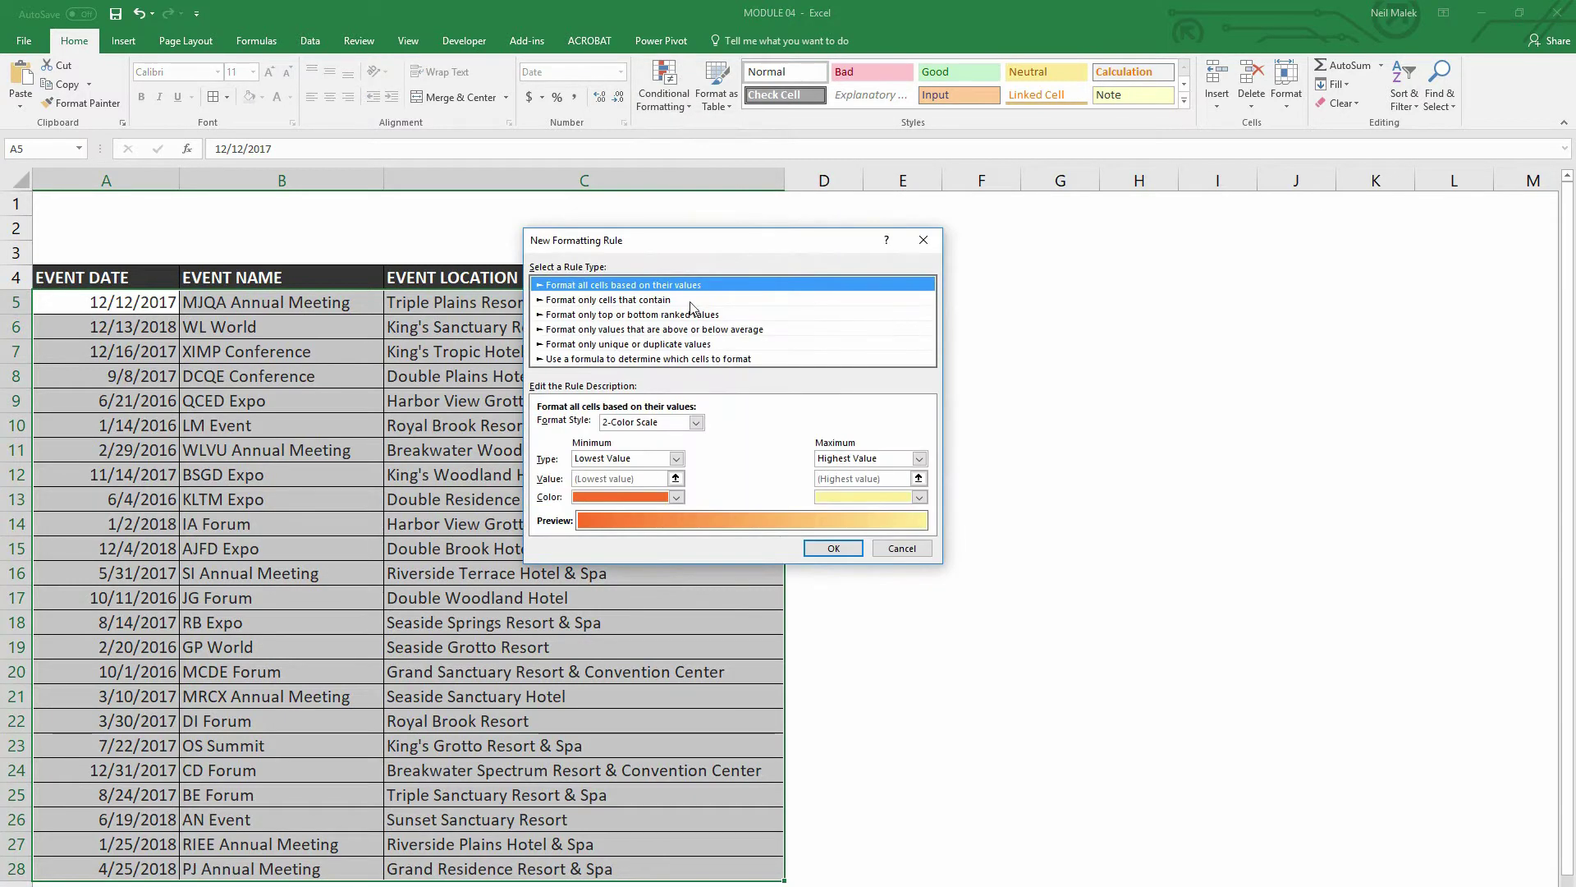
drag(691, 243, 716, 213)
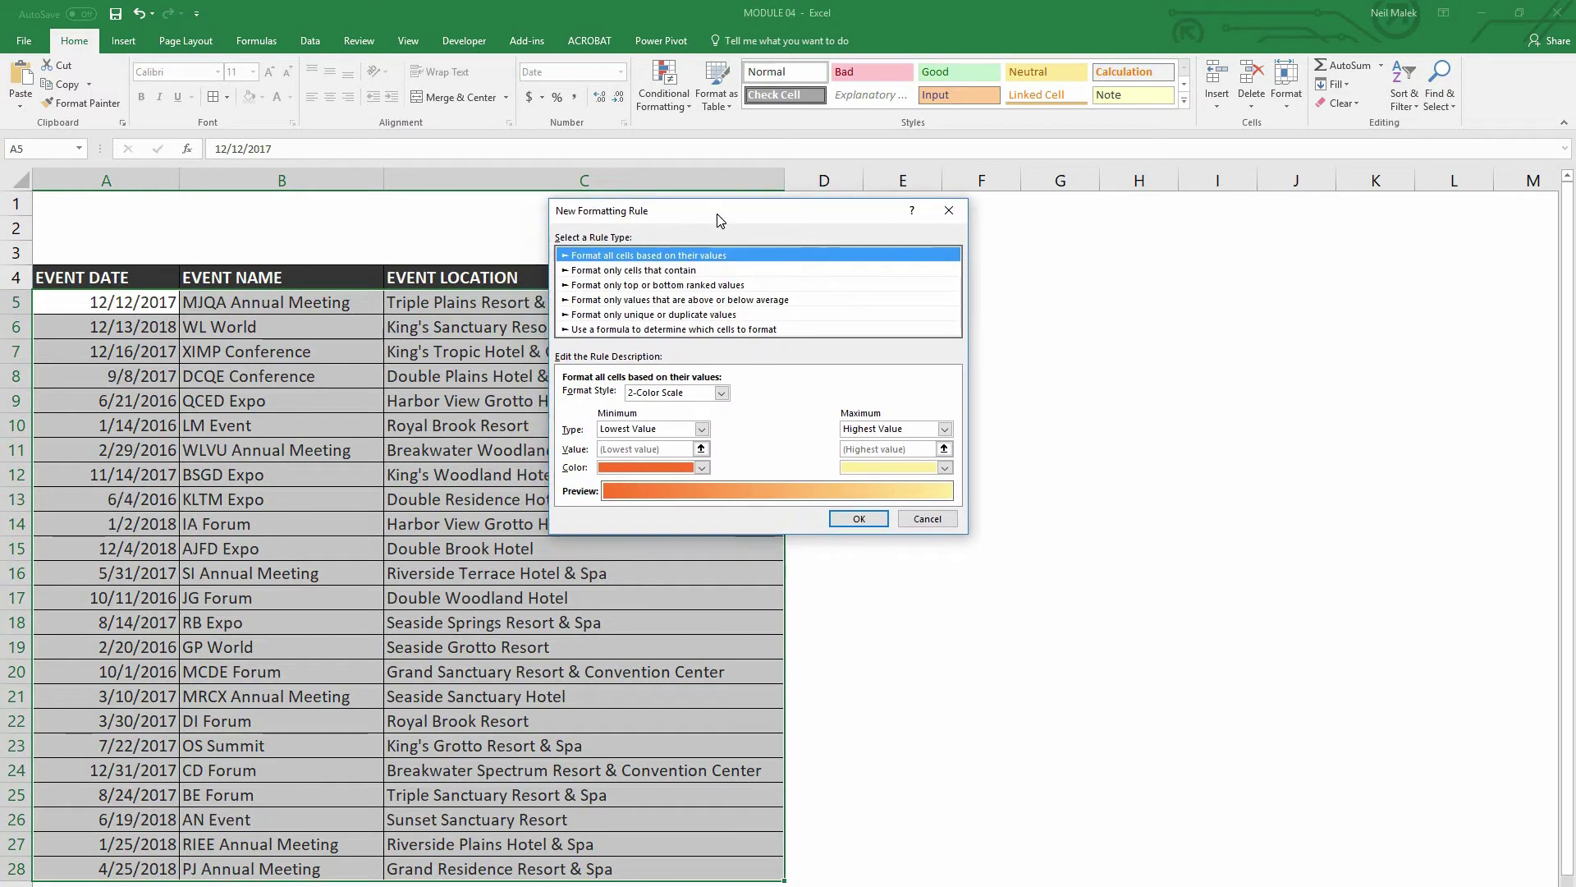
click(672, 331)
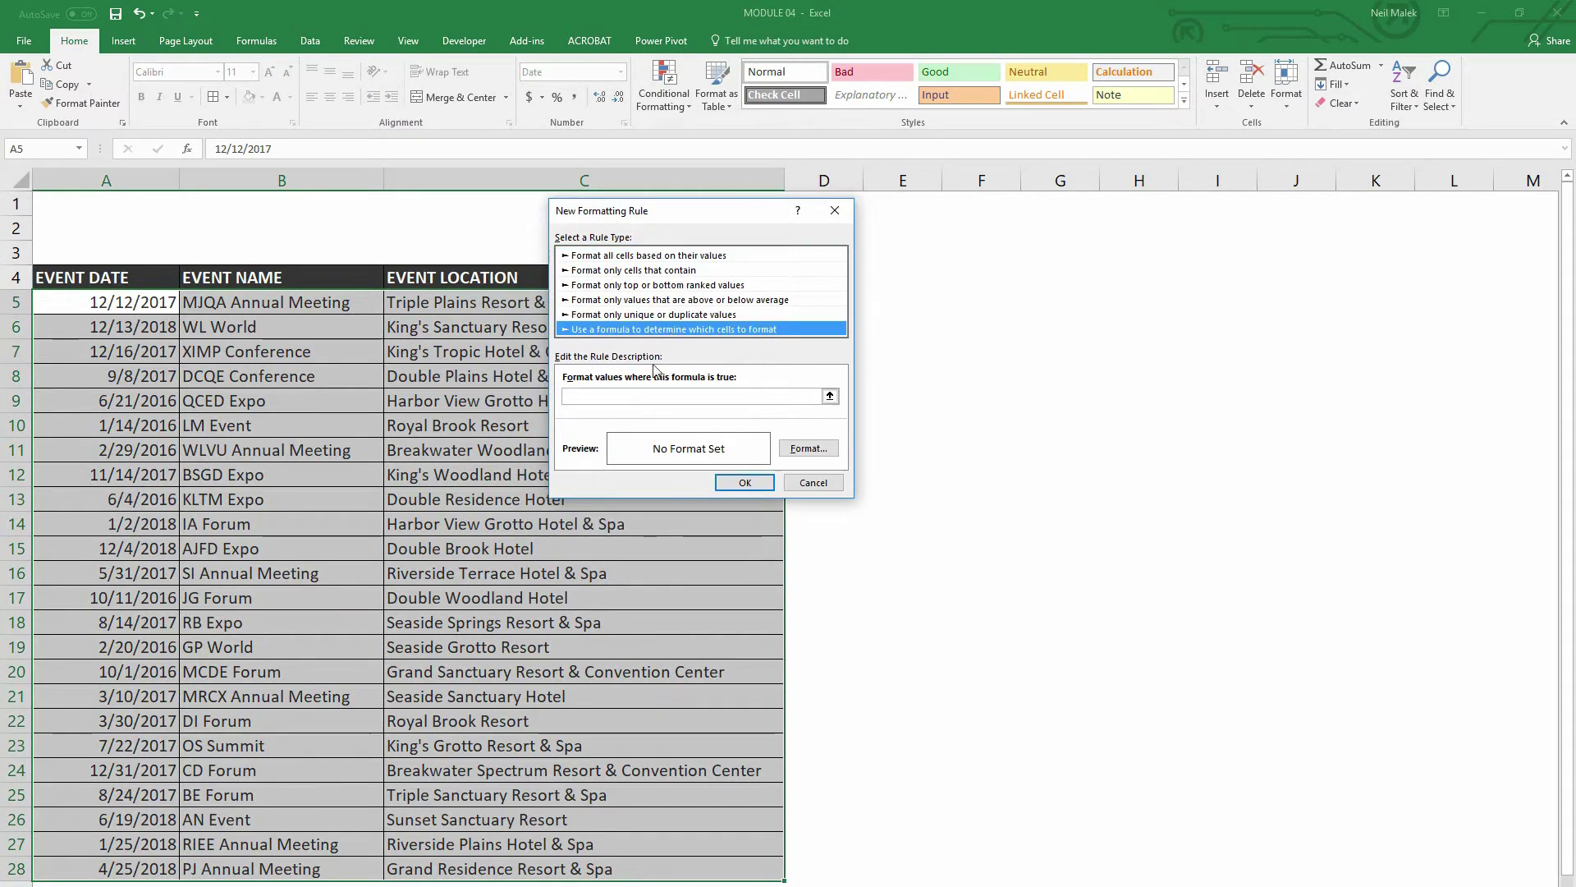
- Enter the rule condition =today()-270>=$A$5, inserting A5 from the sheet
click(706, 396)
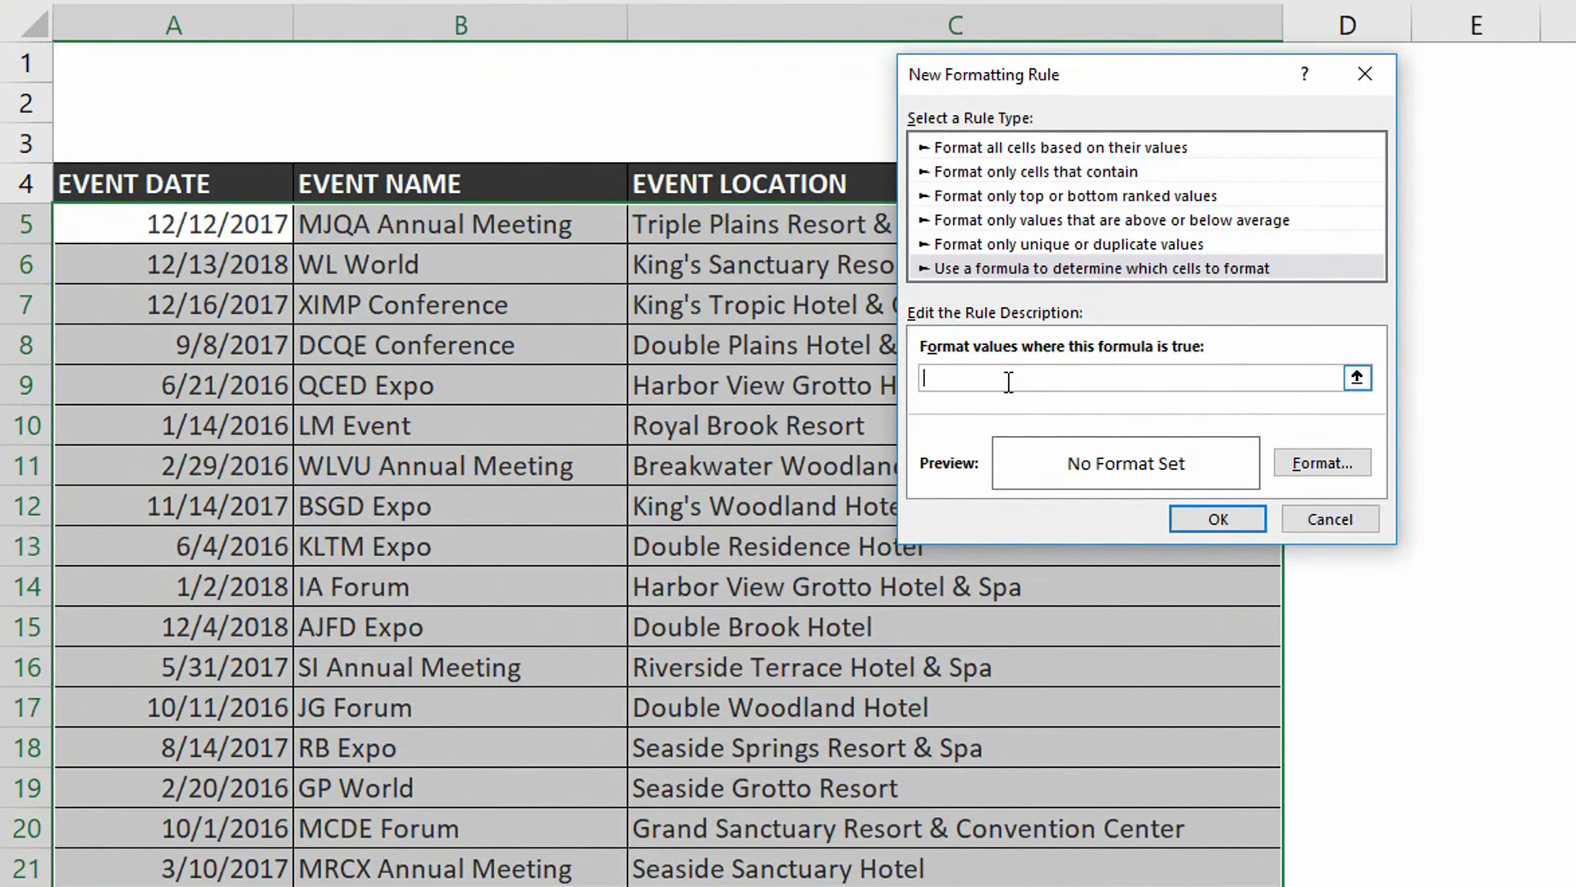
text(=today())
text(-270)
text(> =)
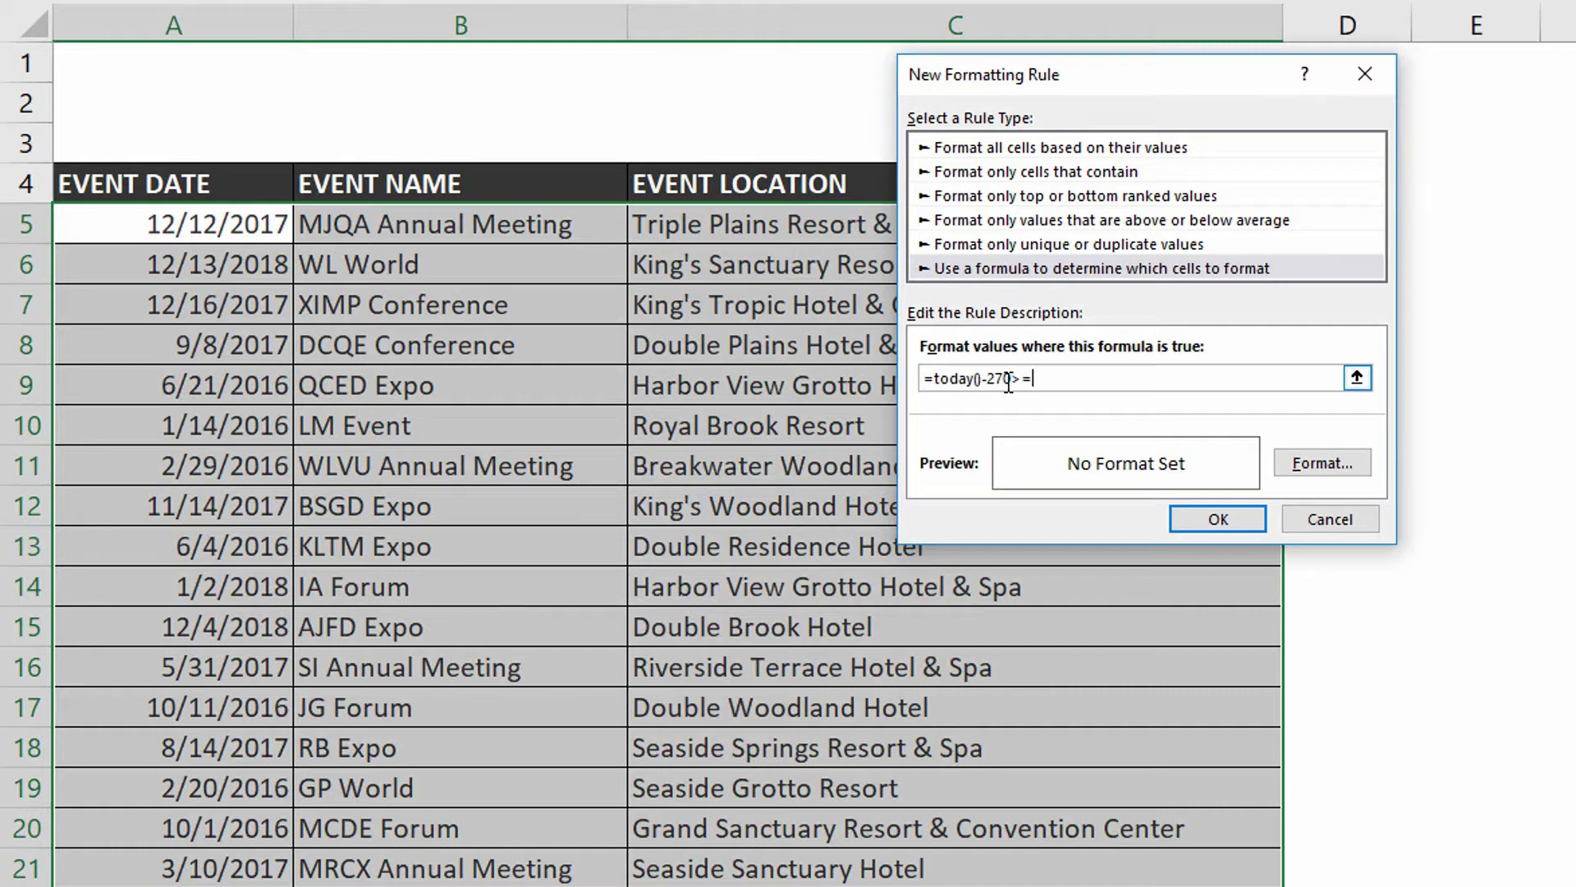
click(219, 227)
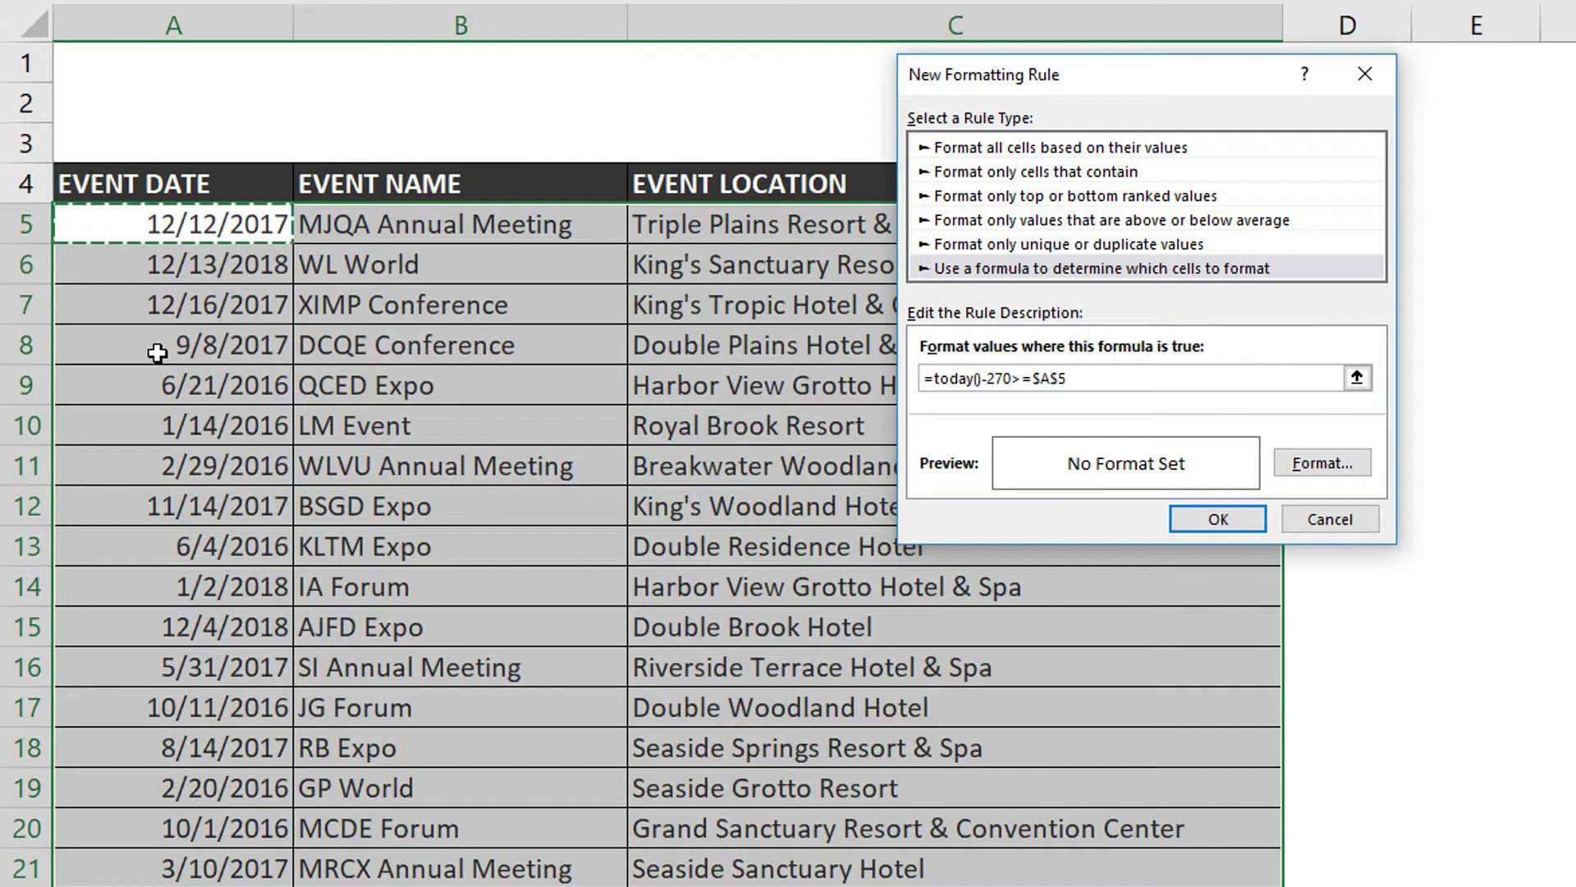
- Remove the dollar sign before 5 so the condition reads =today()-270>=$A5
click(1072, 382)
key(Left)
key(BackSpace)
key(Right)
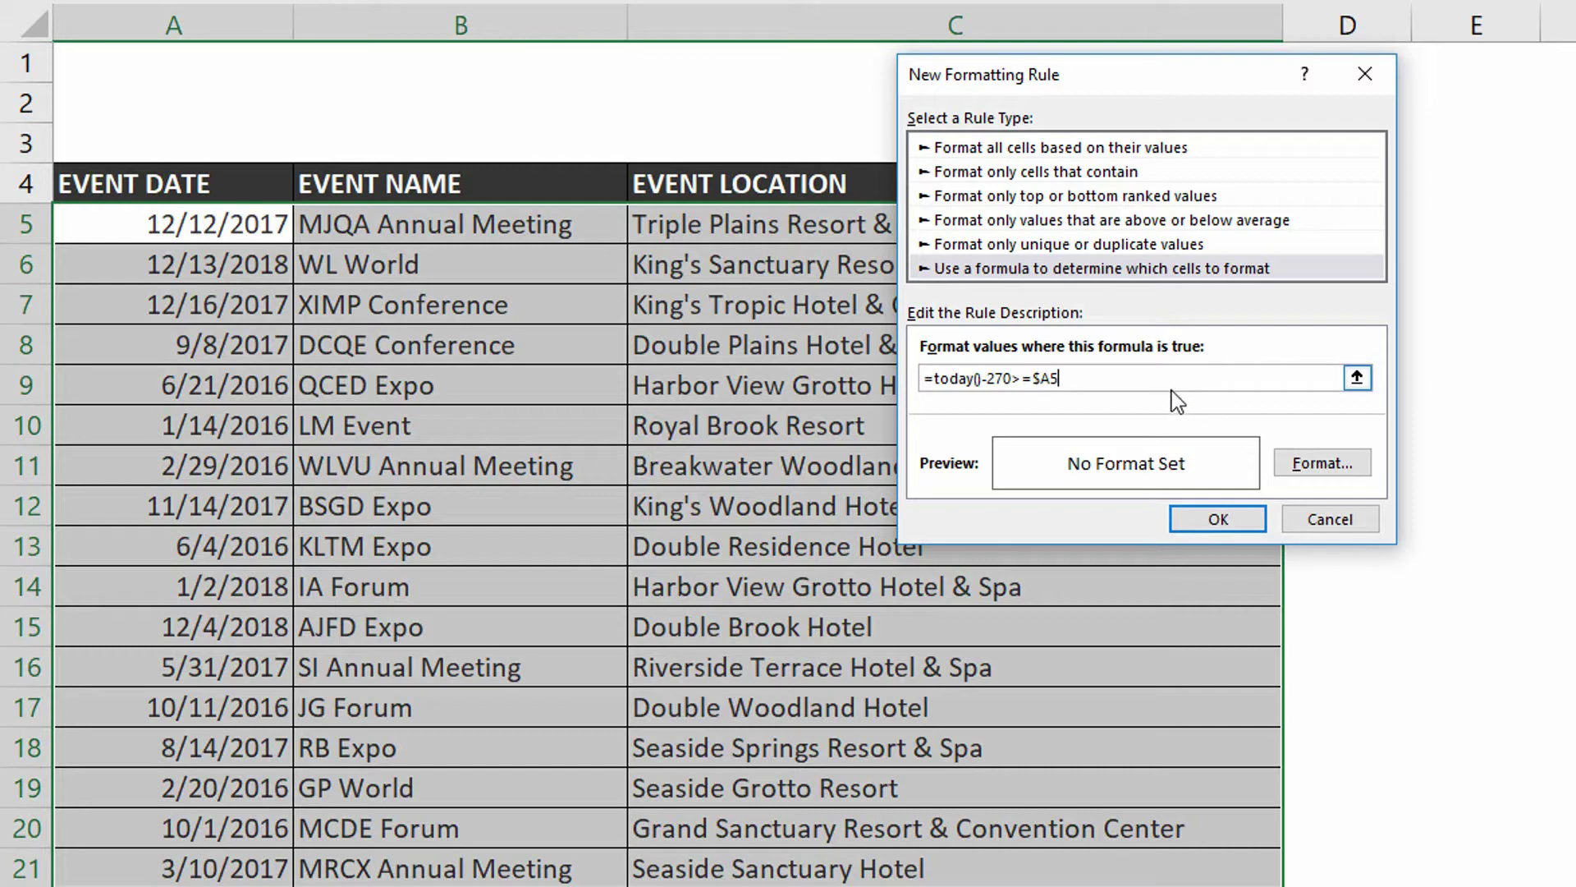
- Give the rule a yellow fill and apply it, shading events older than 270 days
click(1342, 461)
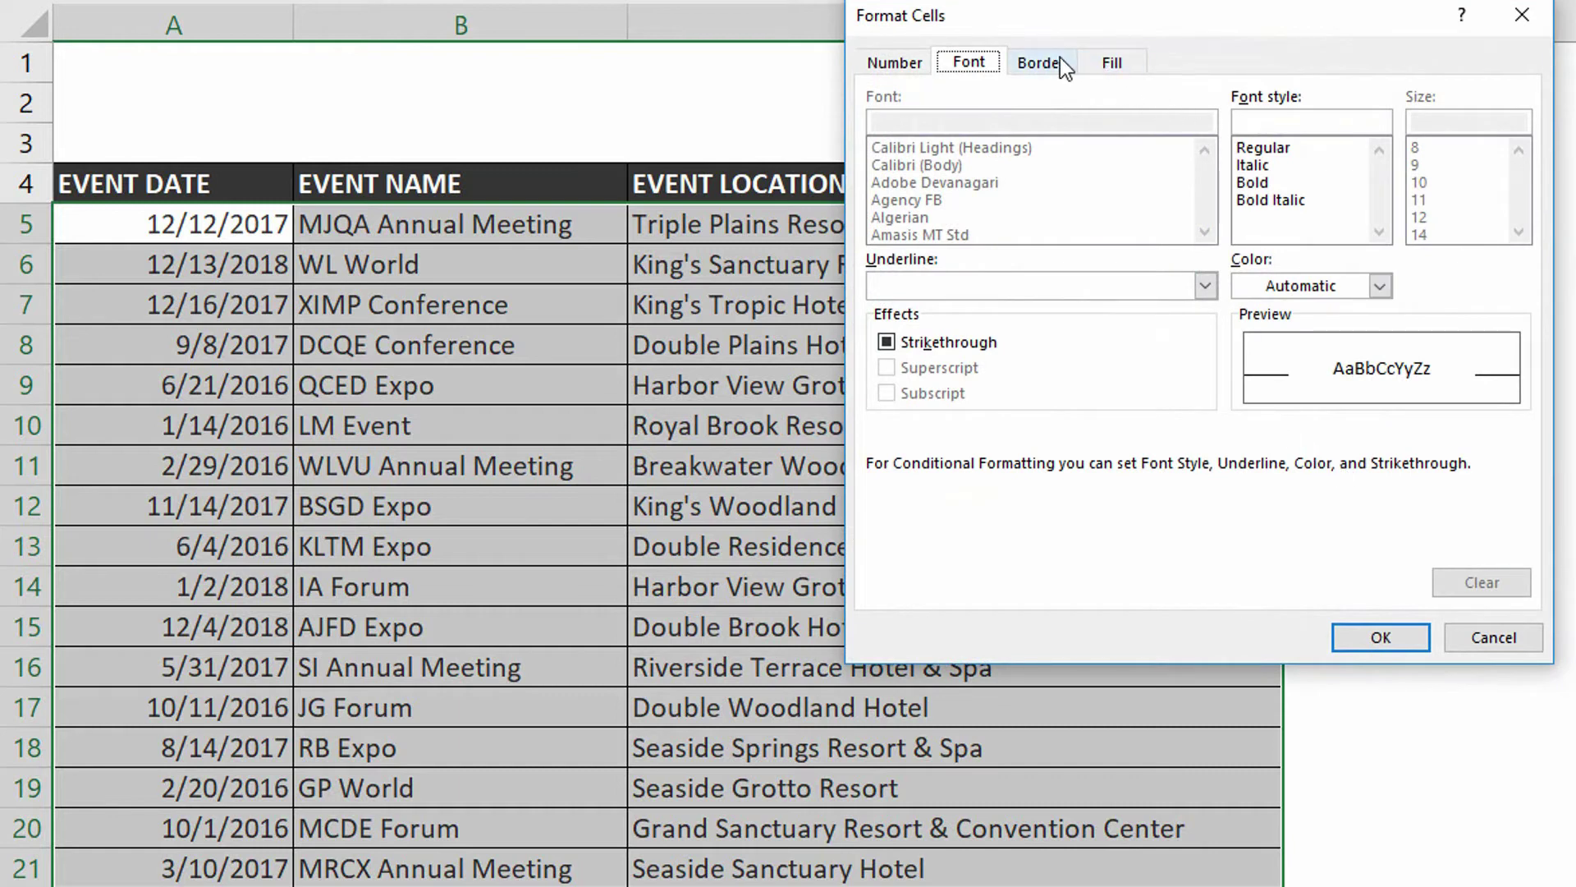
click(1100, 62)
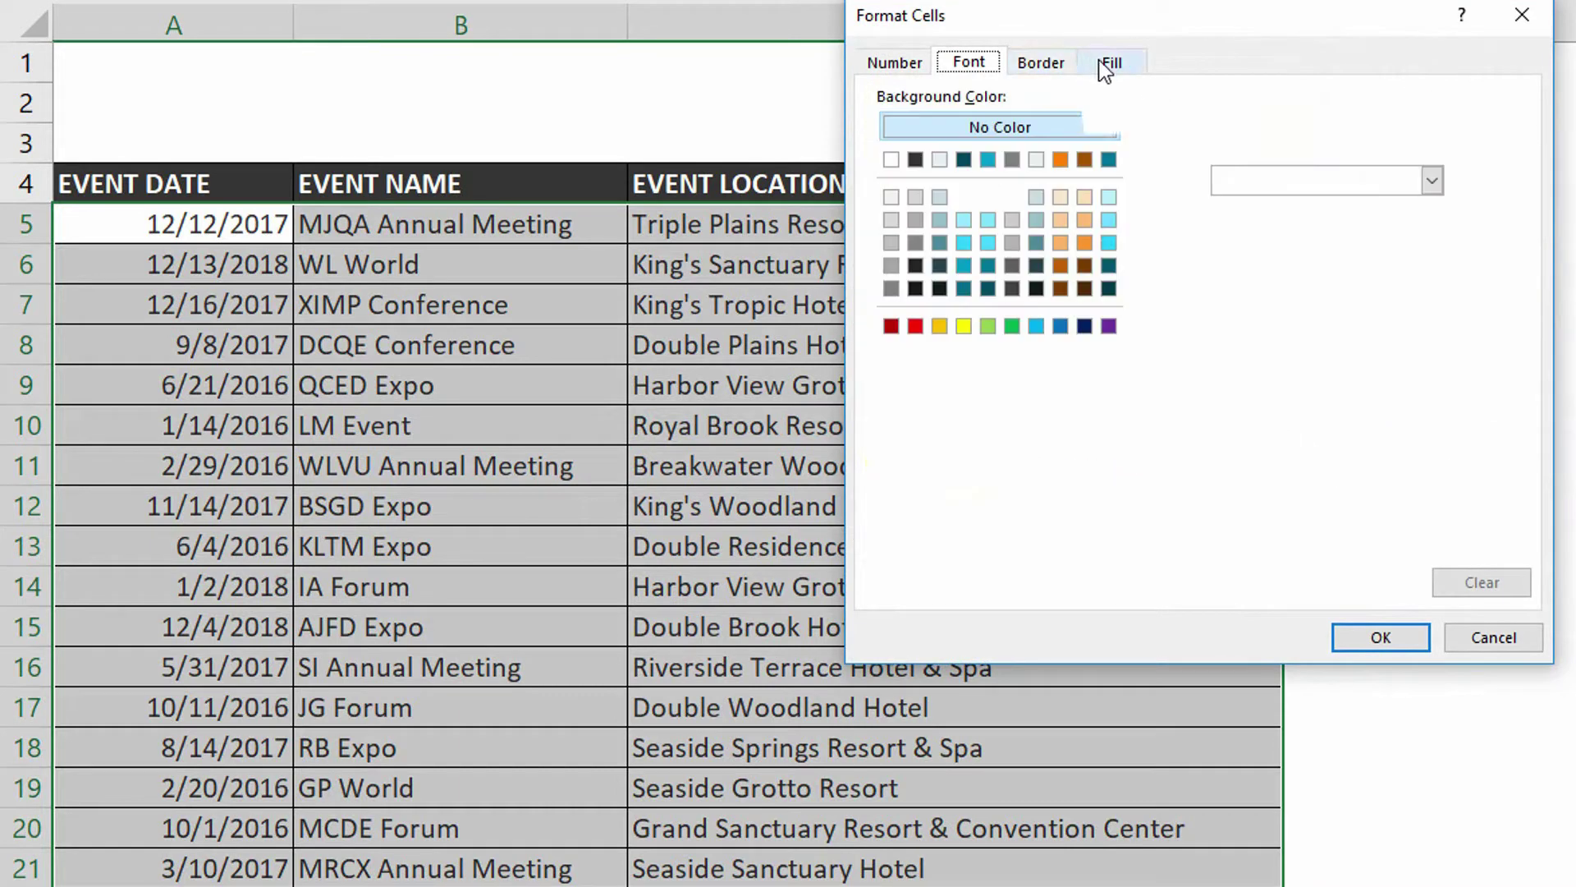
click(966, 332)
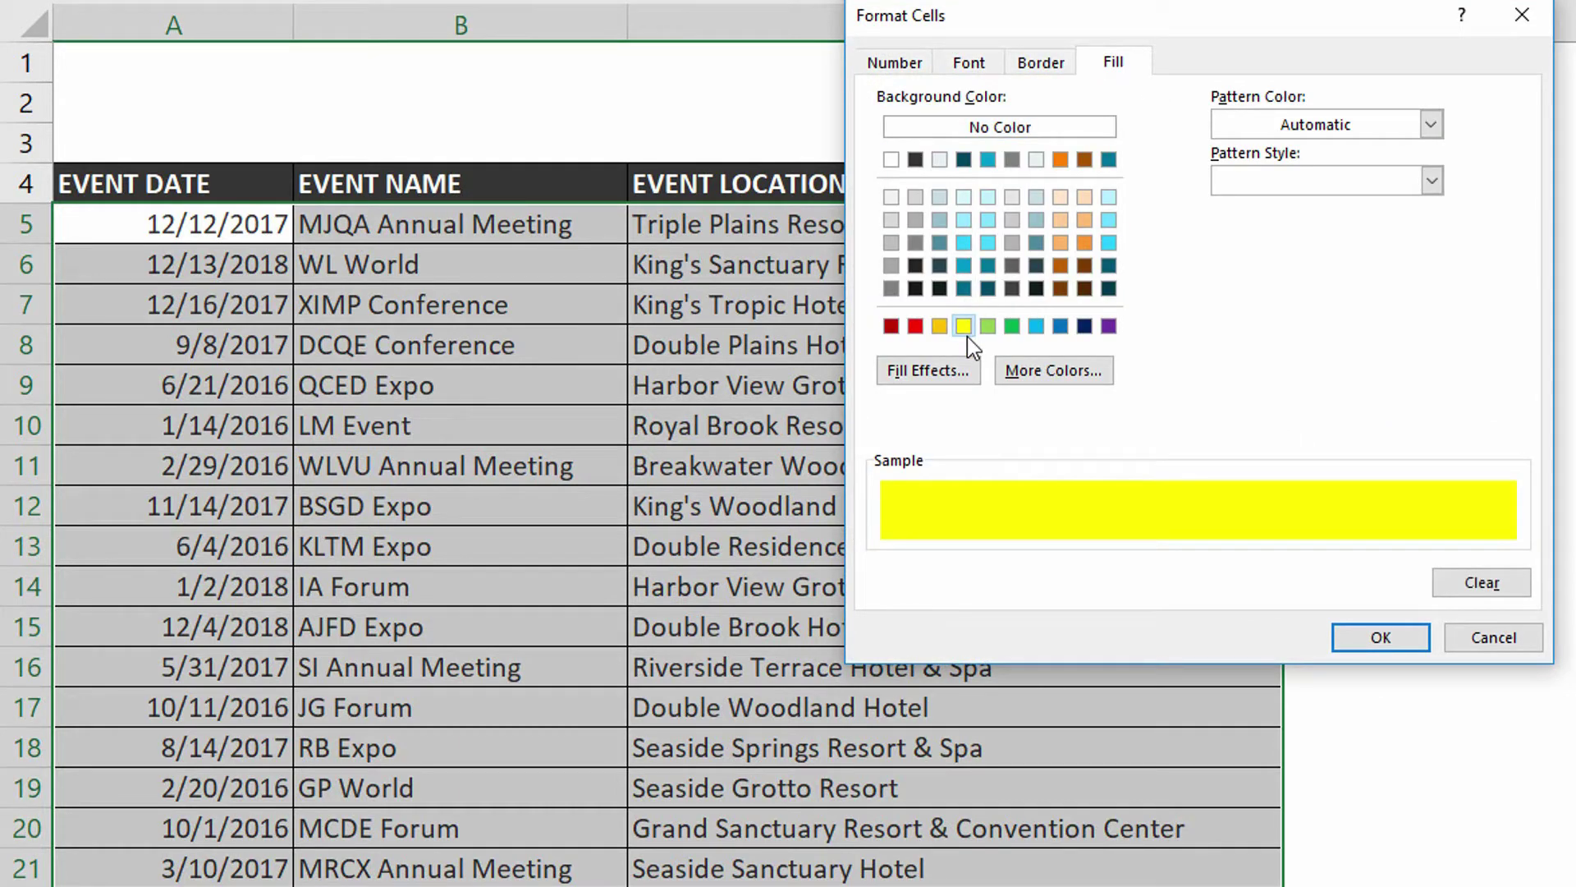
click(1380, 642)
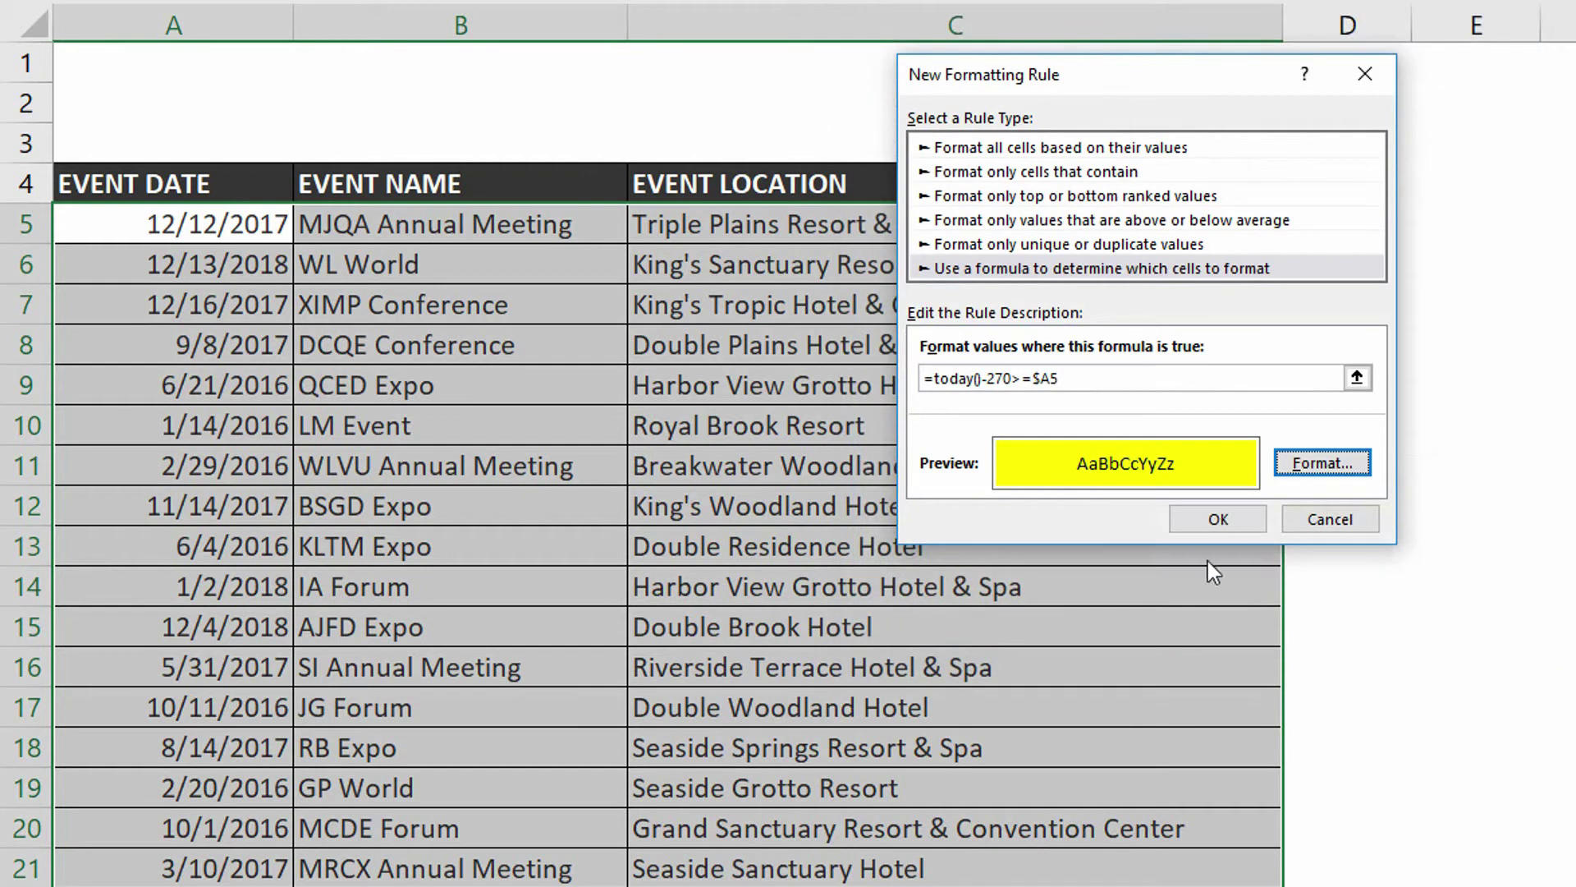
click(1187, 515)
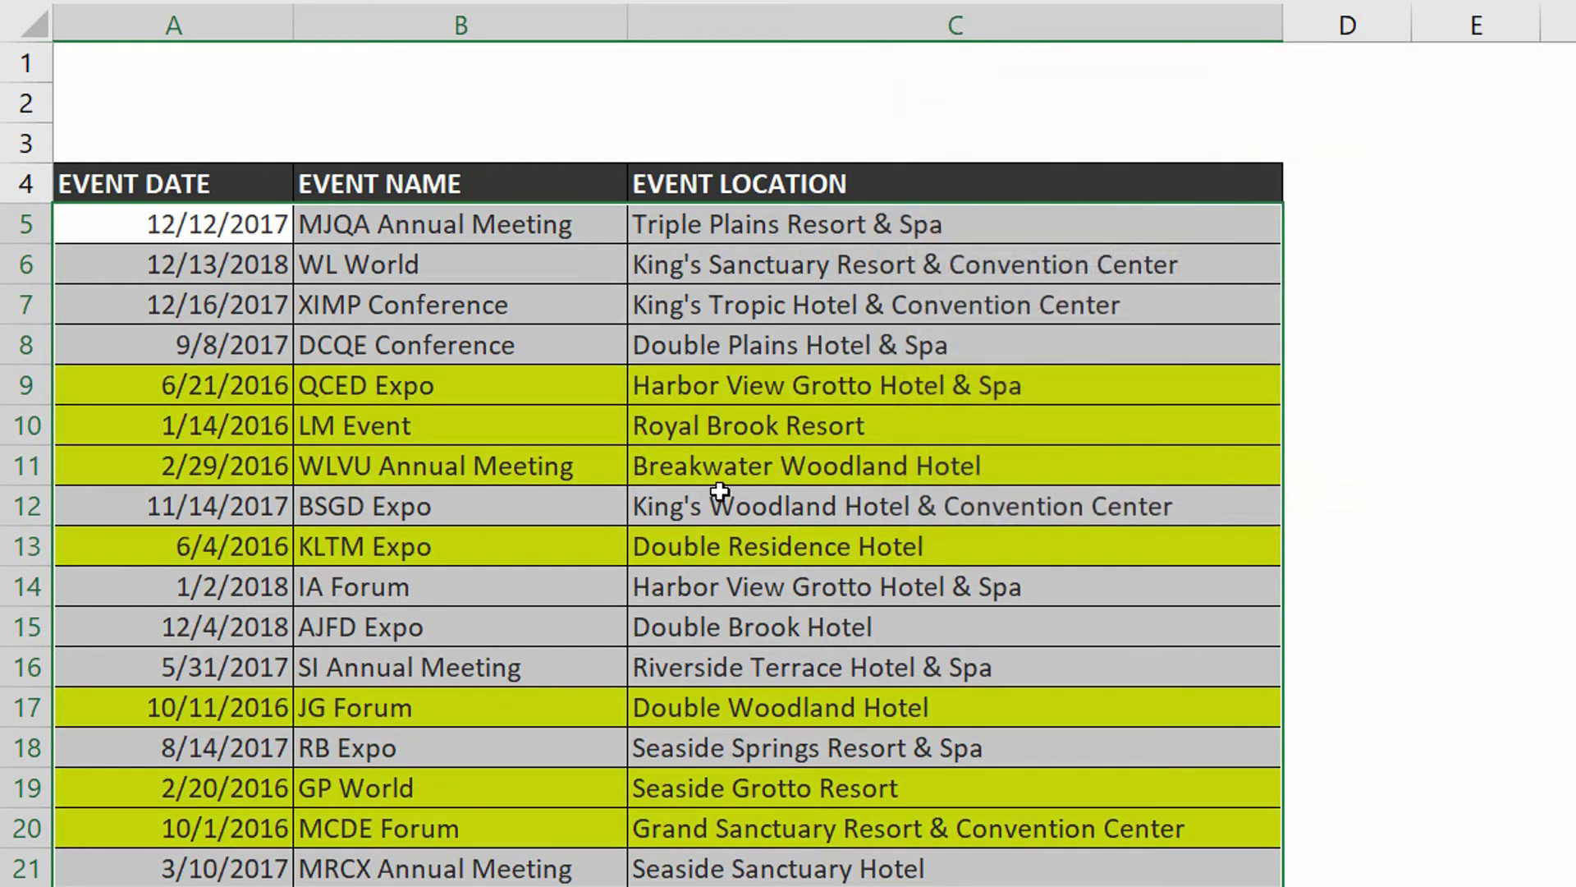
click(250, 387)
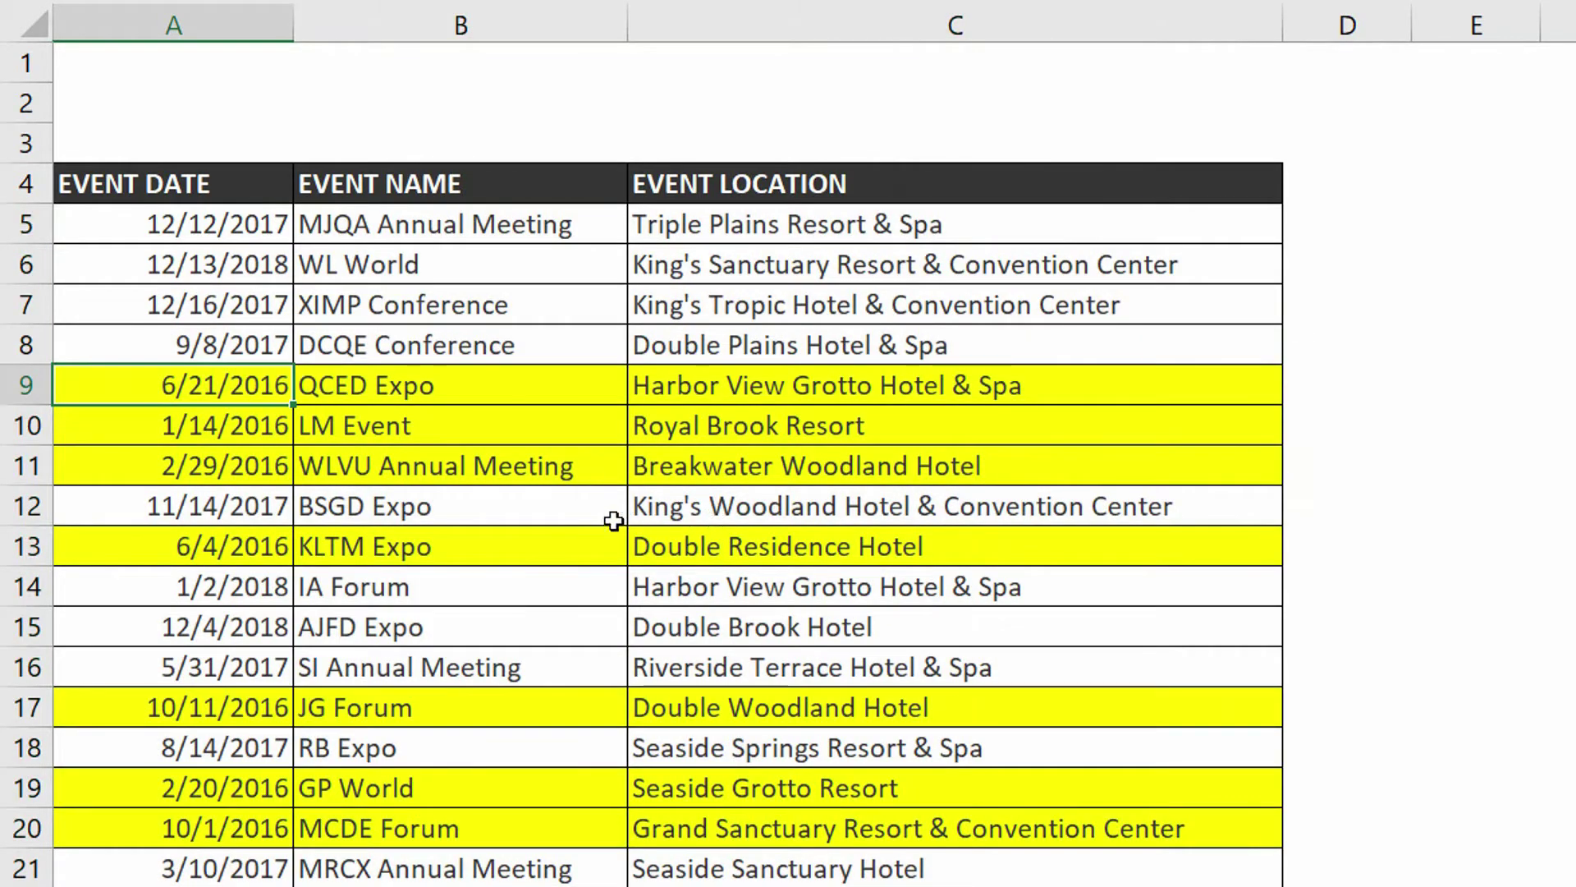
click(259, 420)
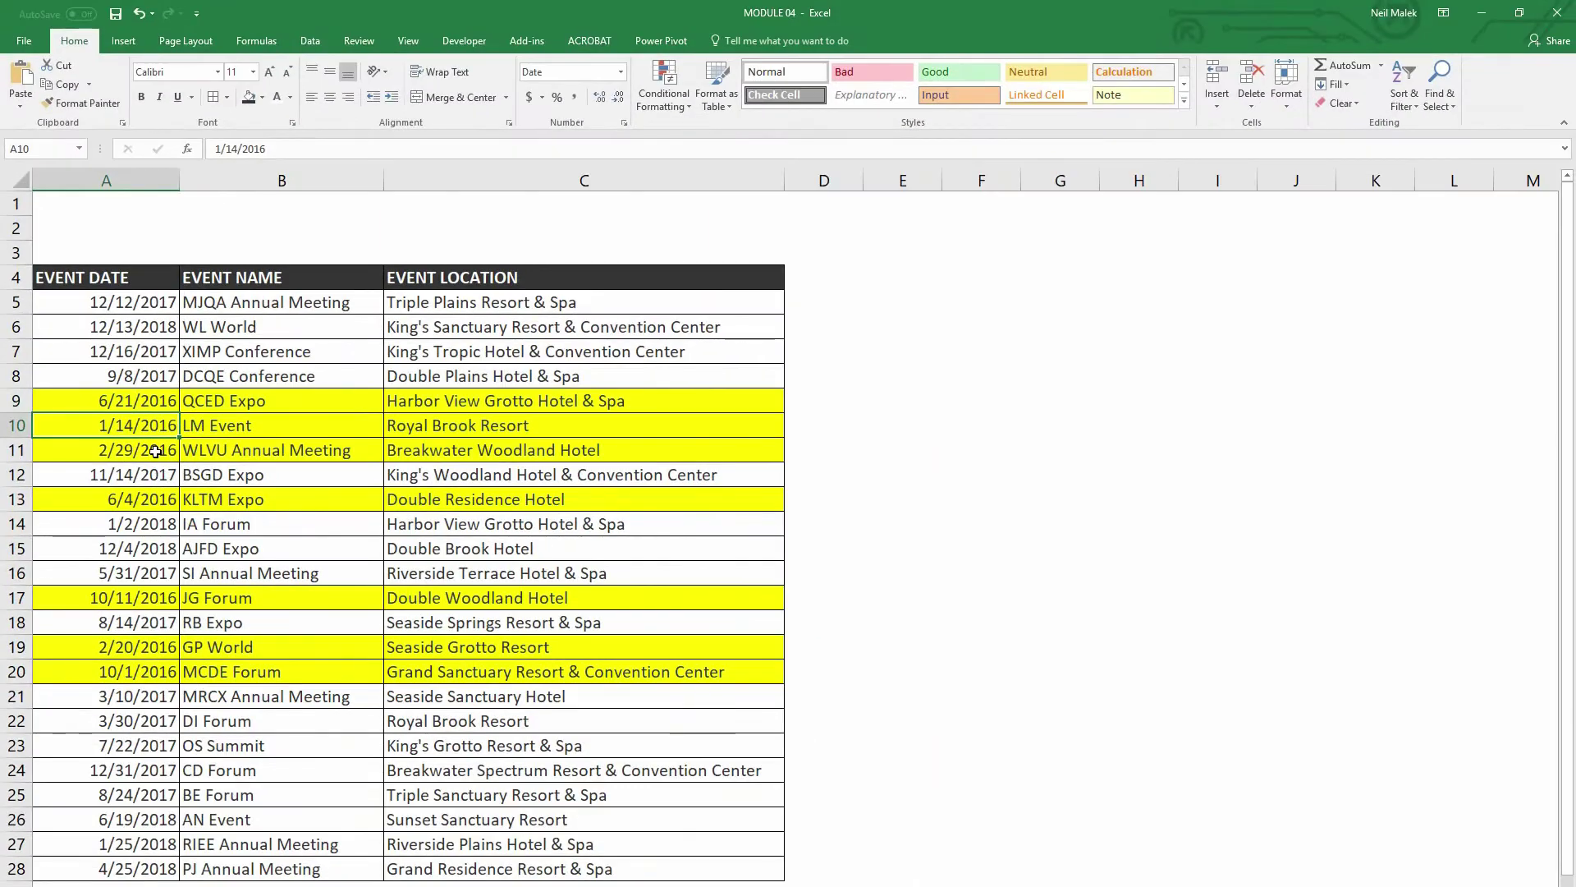
click(156, 455)
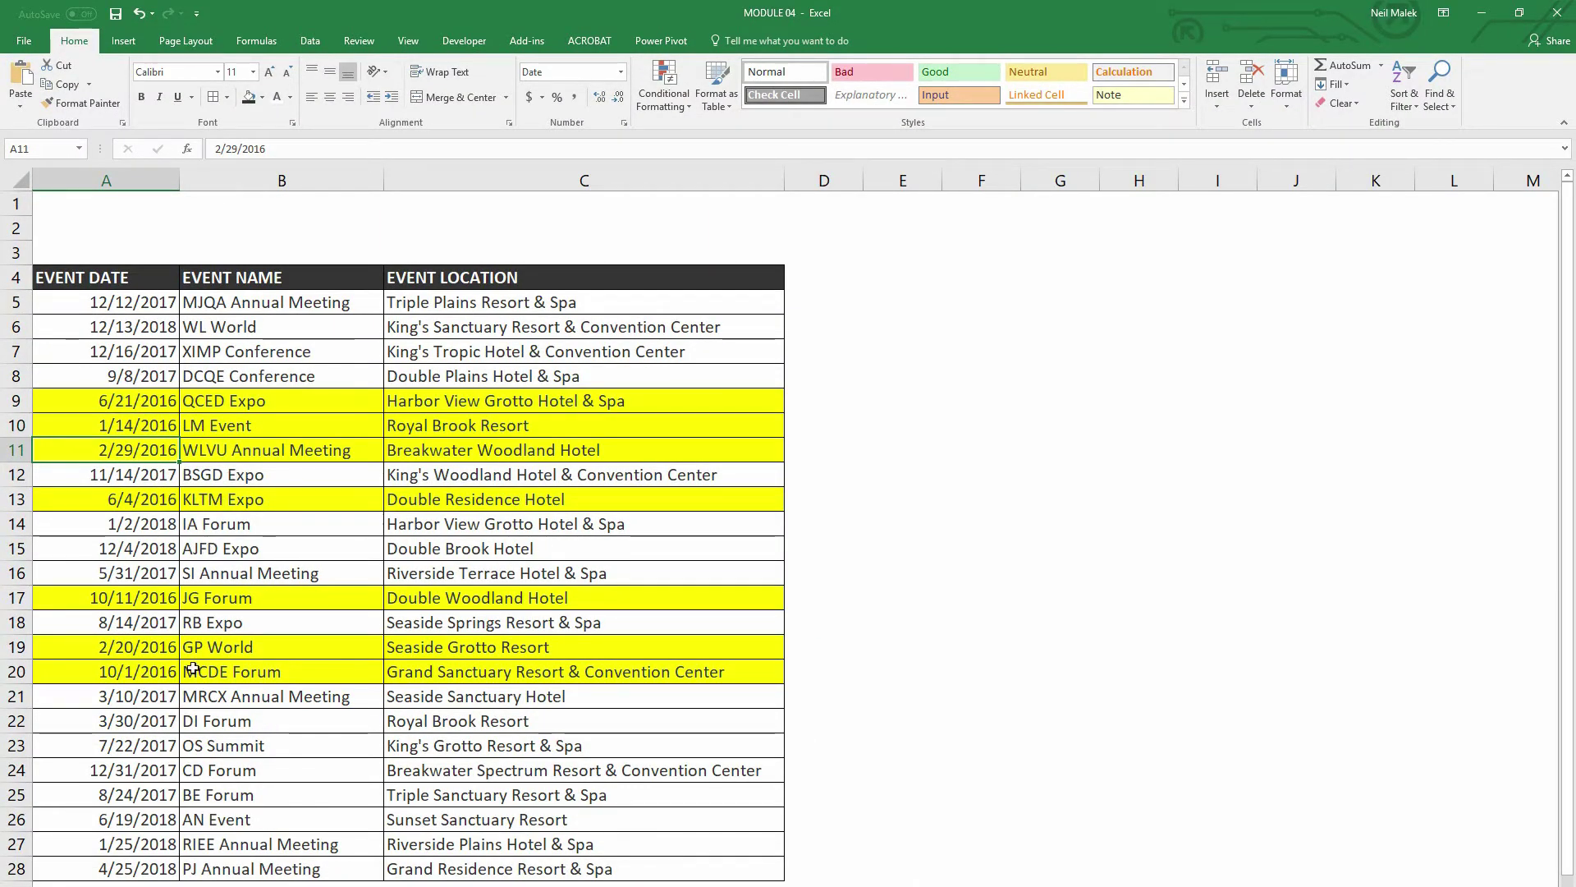
click(146, 601)
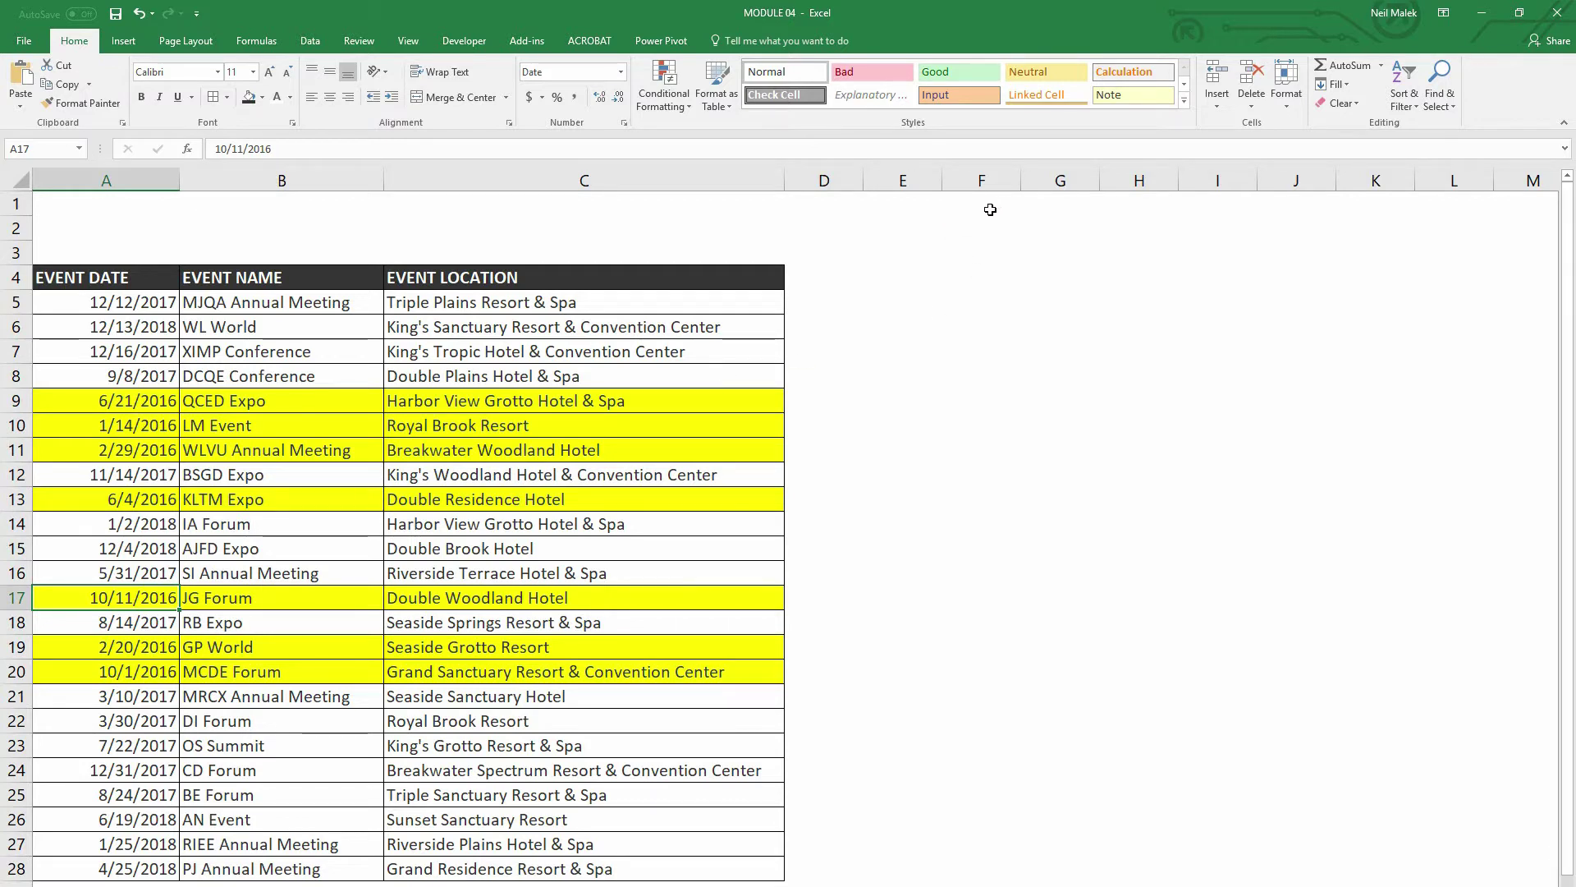
click(990, 210)
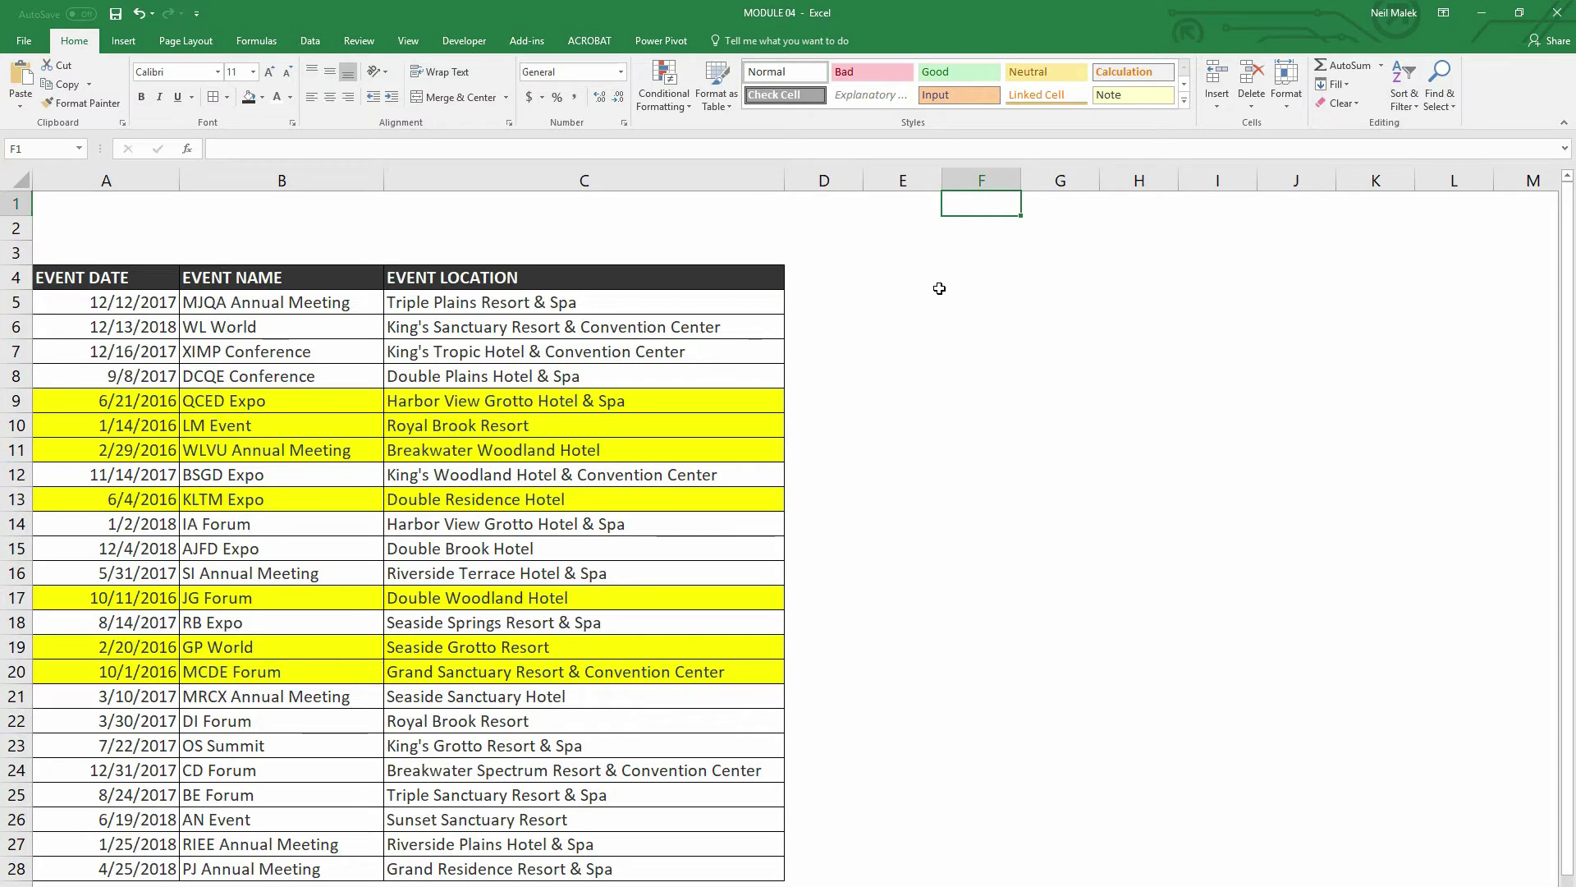
- Enter =today() in F1 so it shows 8/21/2017
text(=)
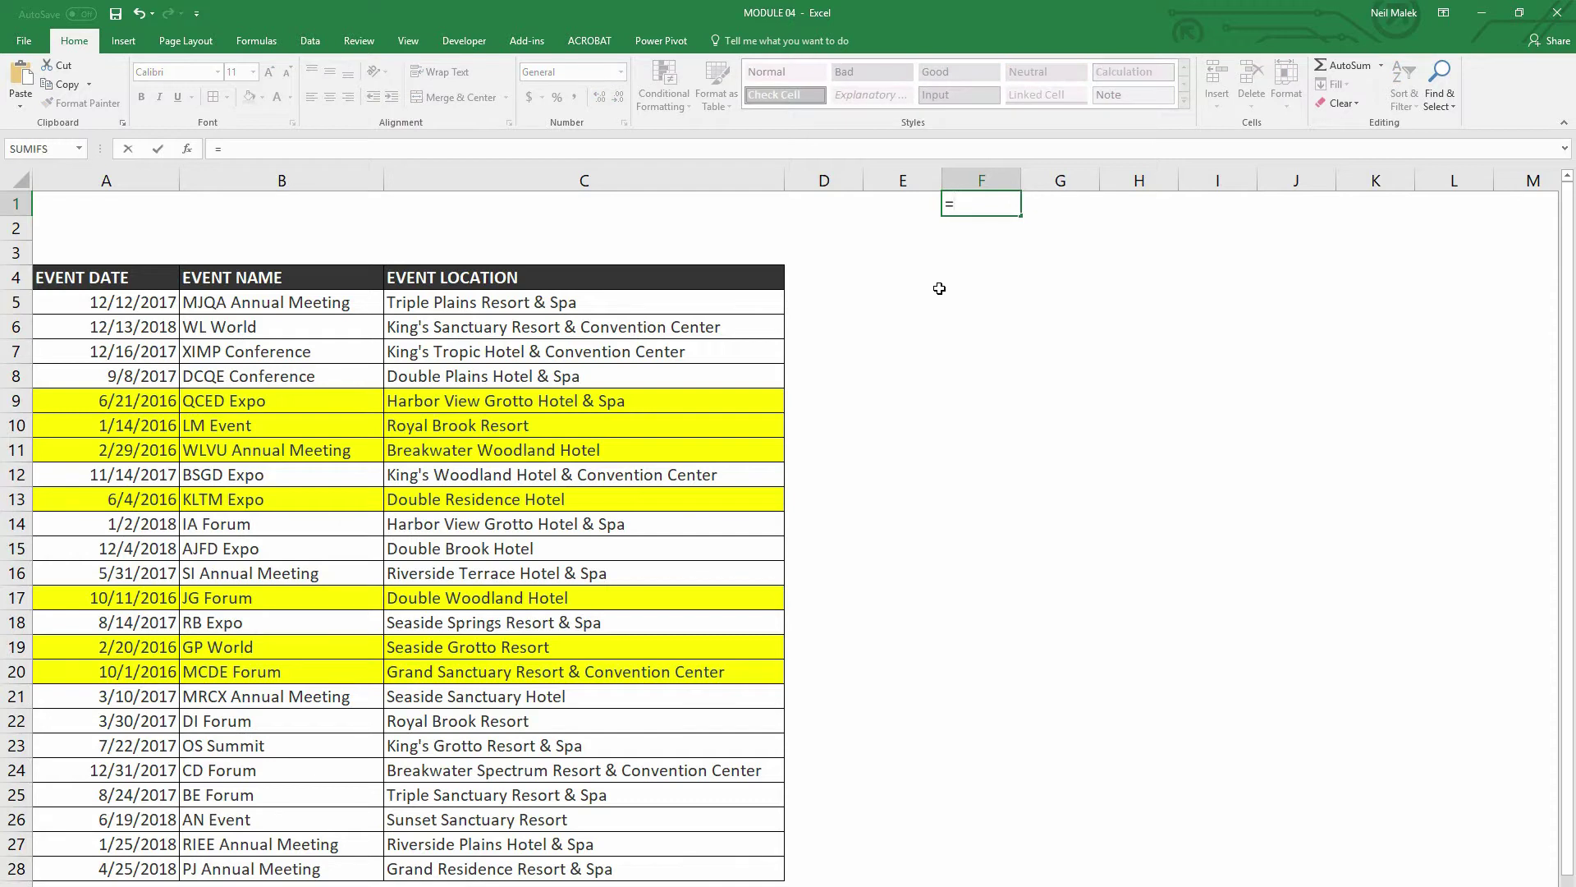
text(today())
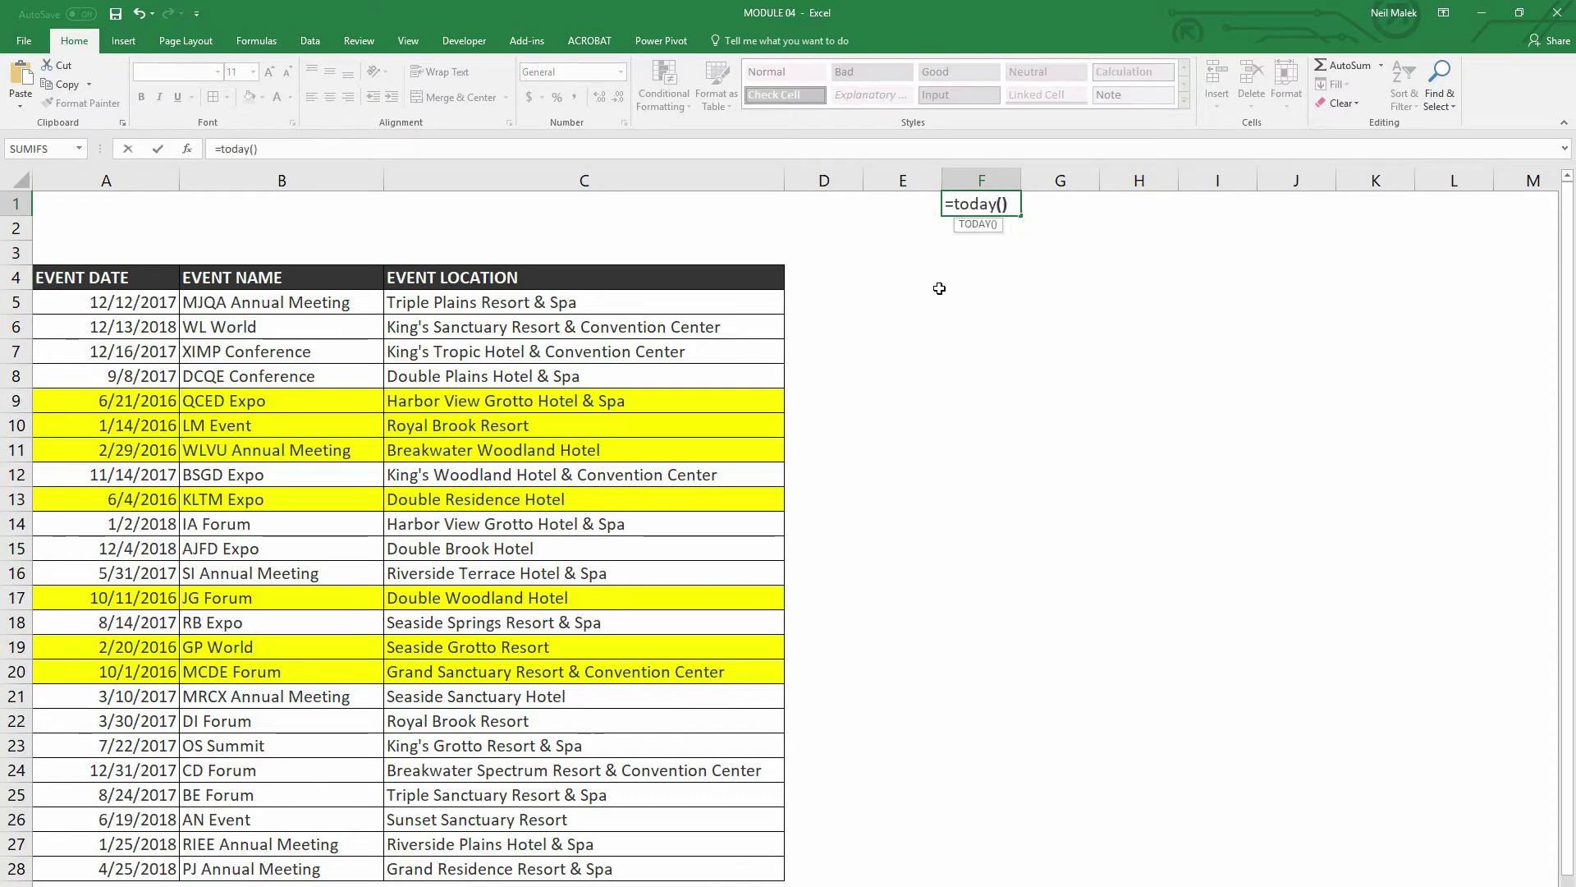
key(Tab)
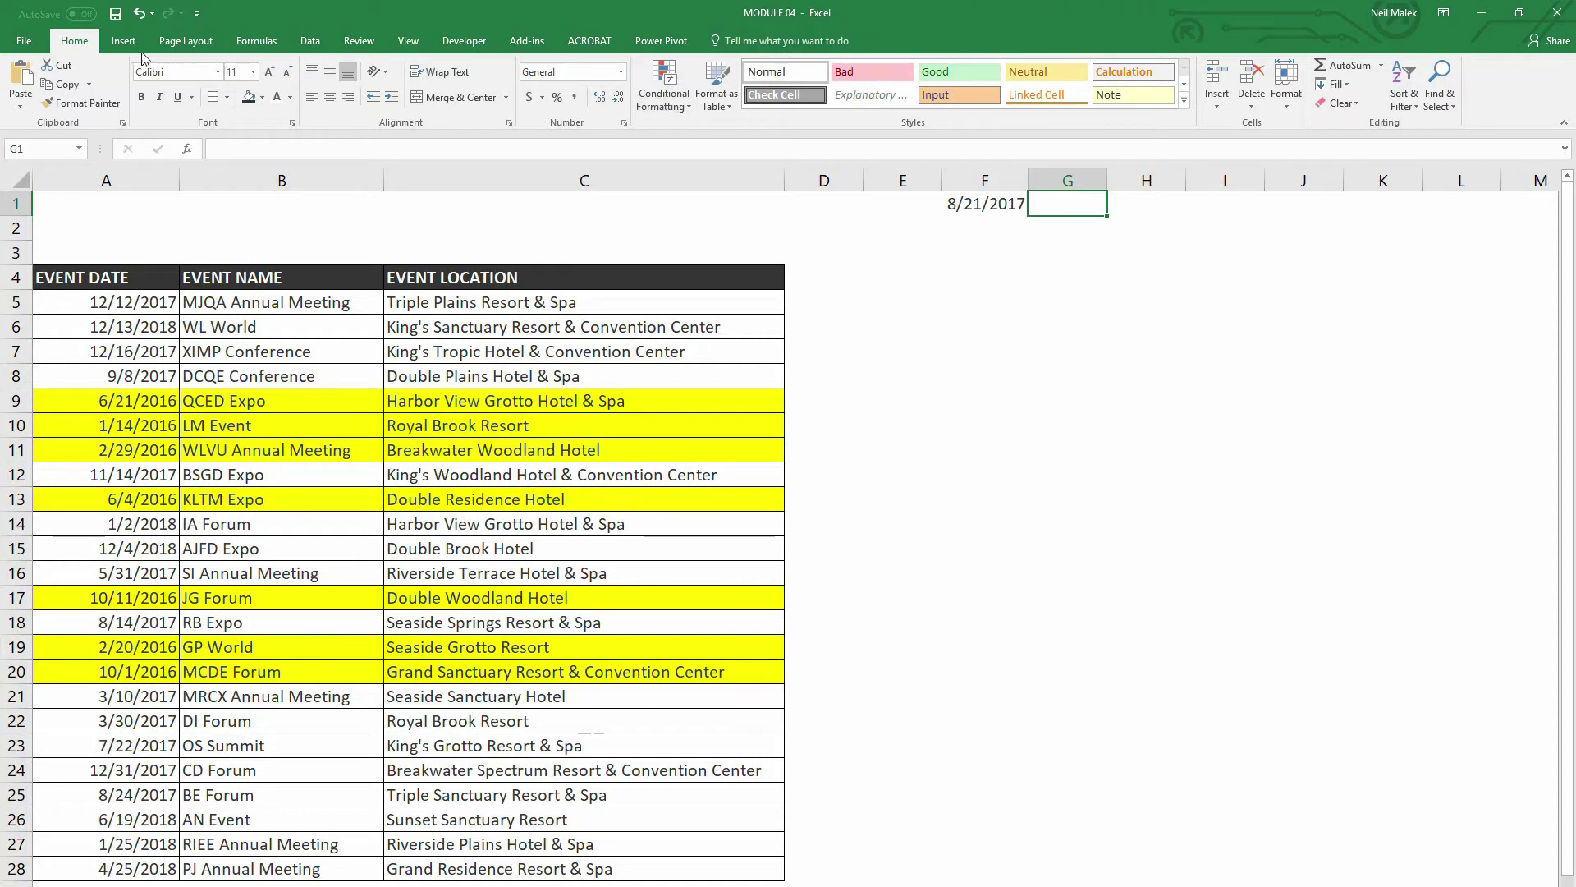
- Insert =EDATE(F1,-9) in G1 to get the date nine months before F1
click(256, 41)
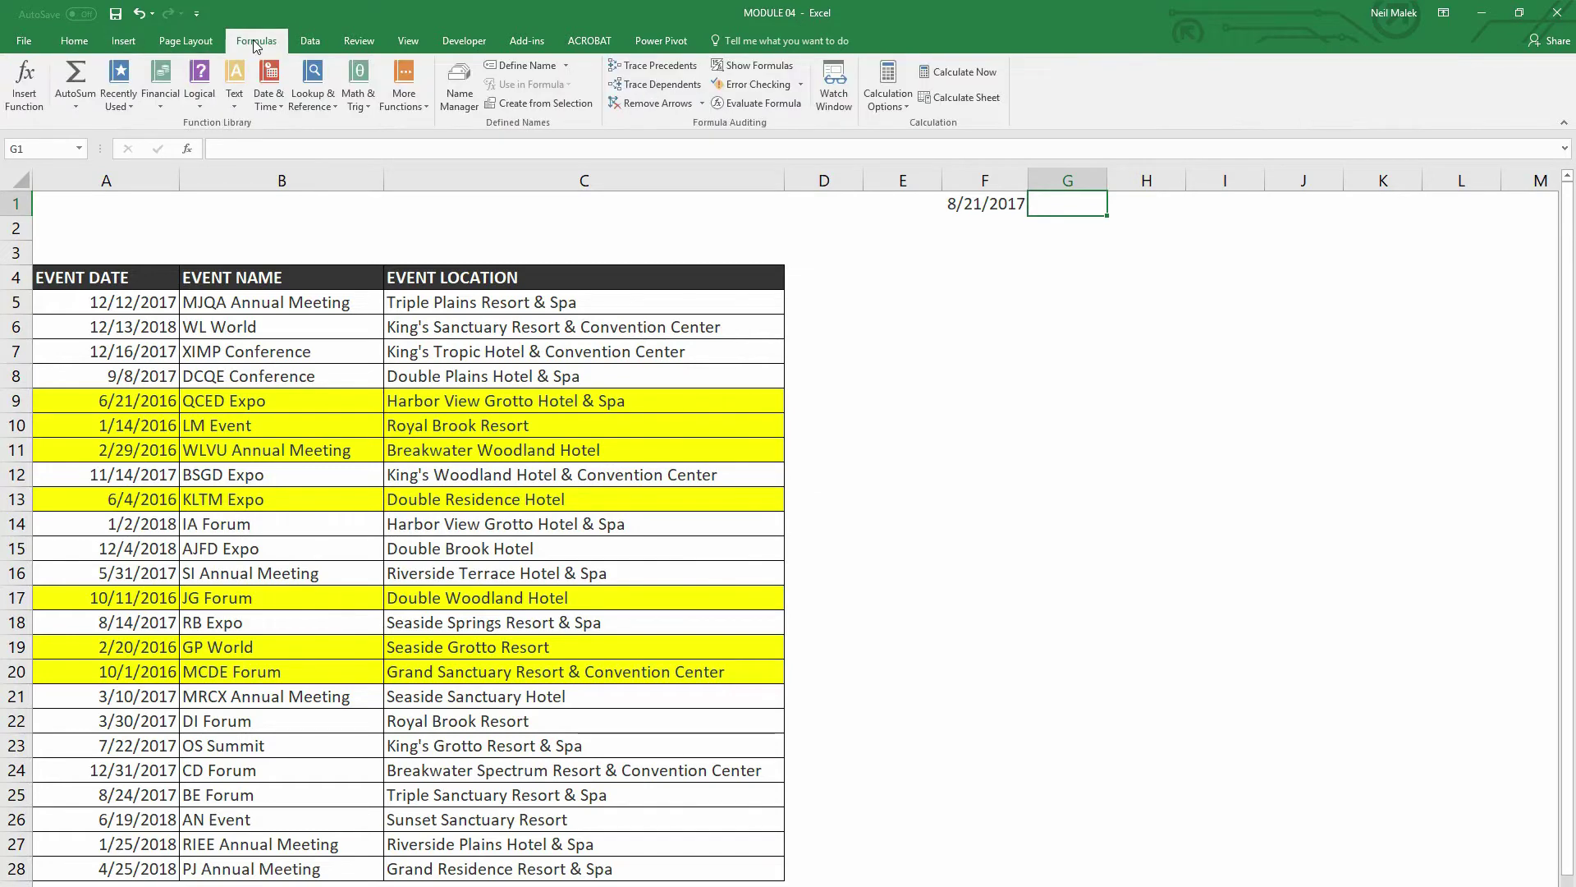
click(269, 102)
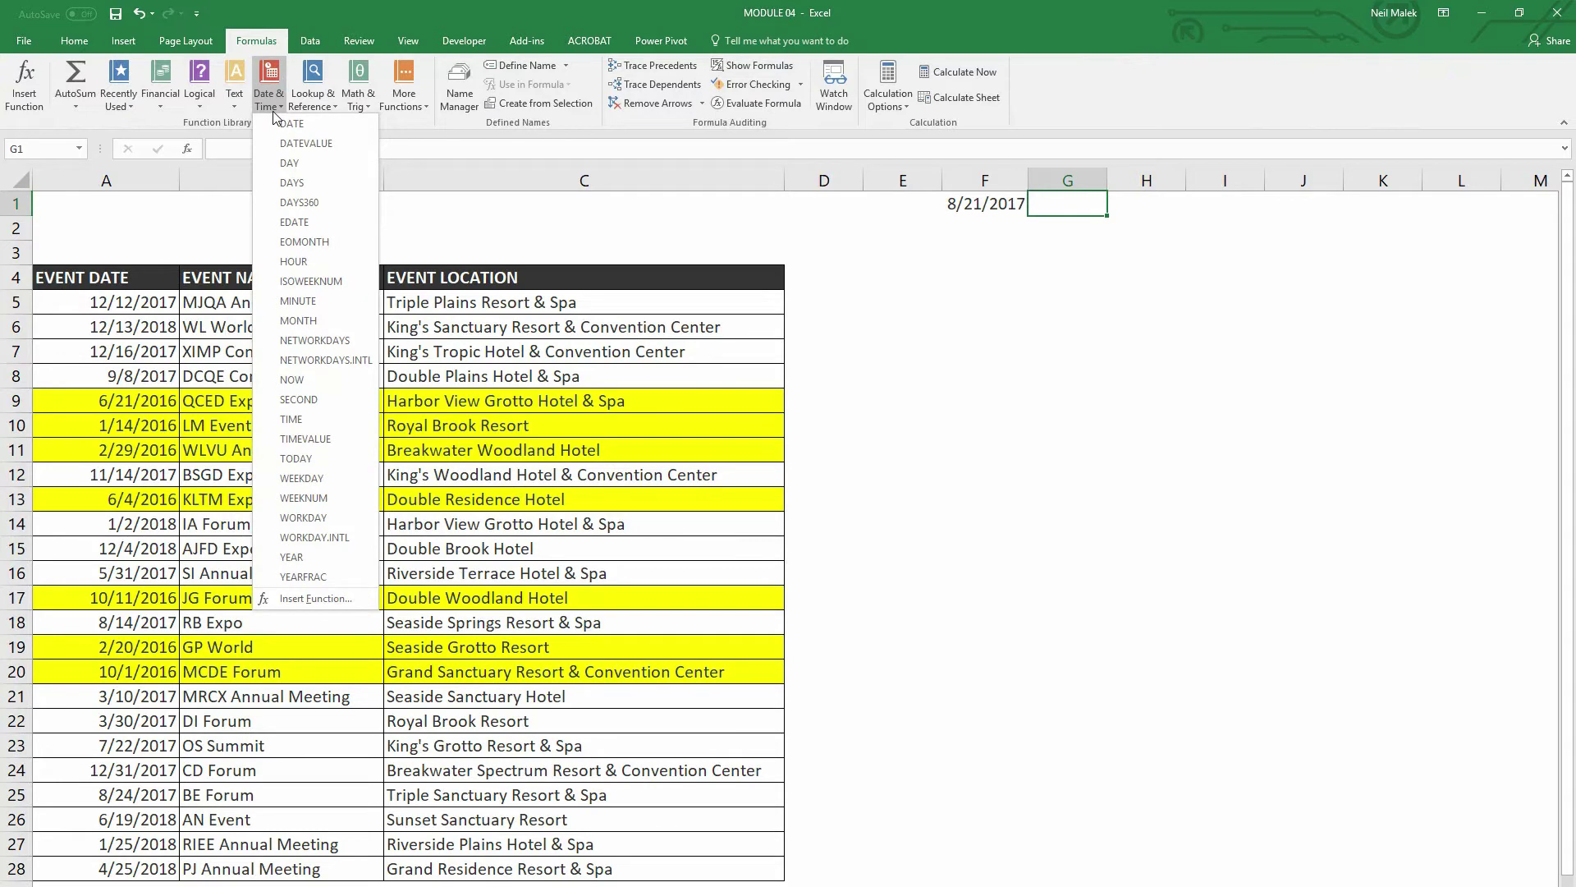
click(303, 225)
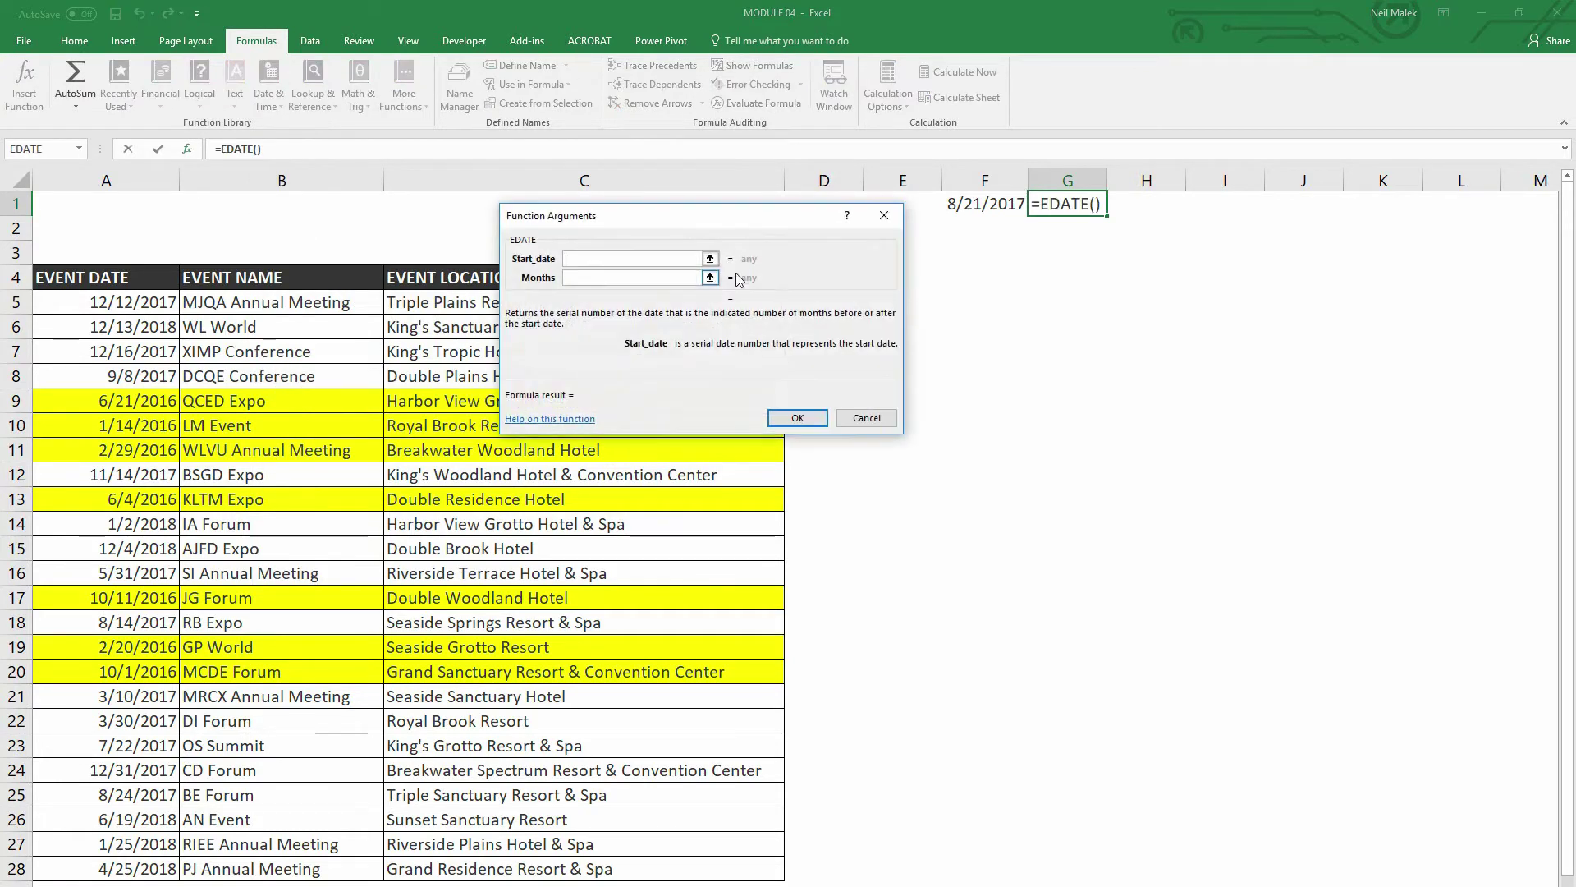
drag(722, 217, 1079, 228)
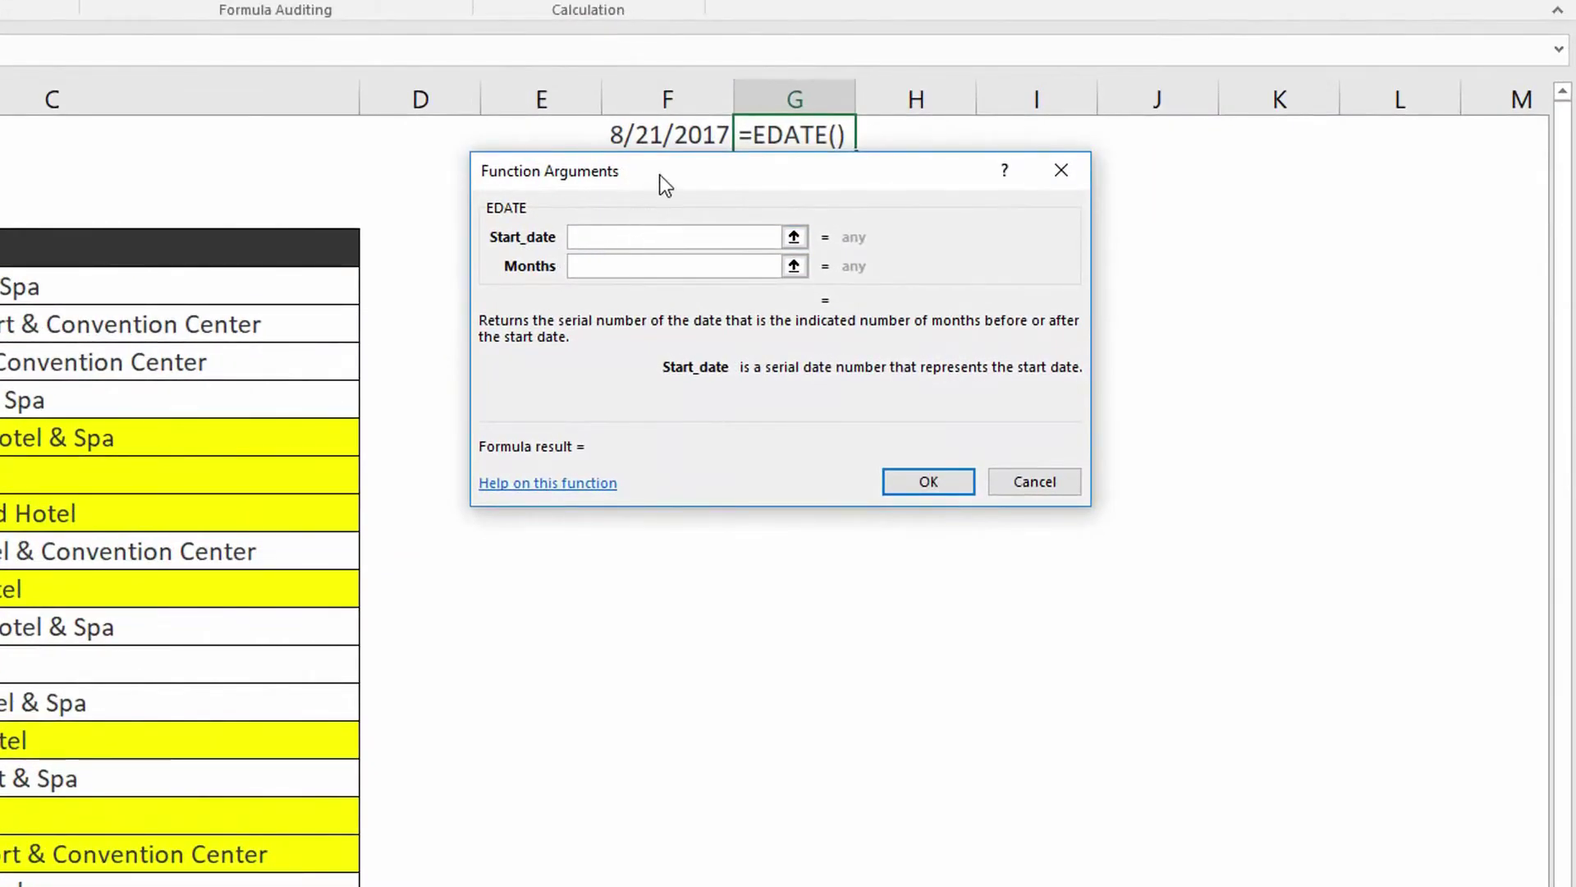
click(663, 136)
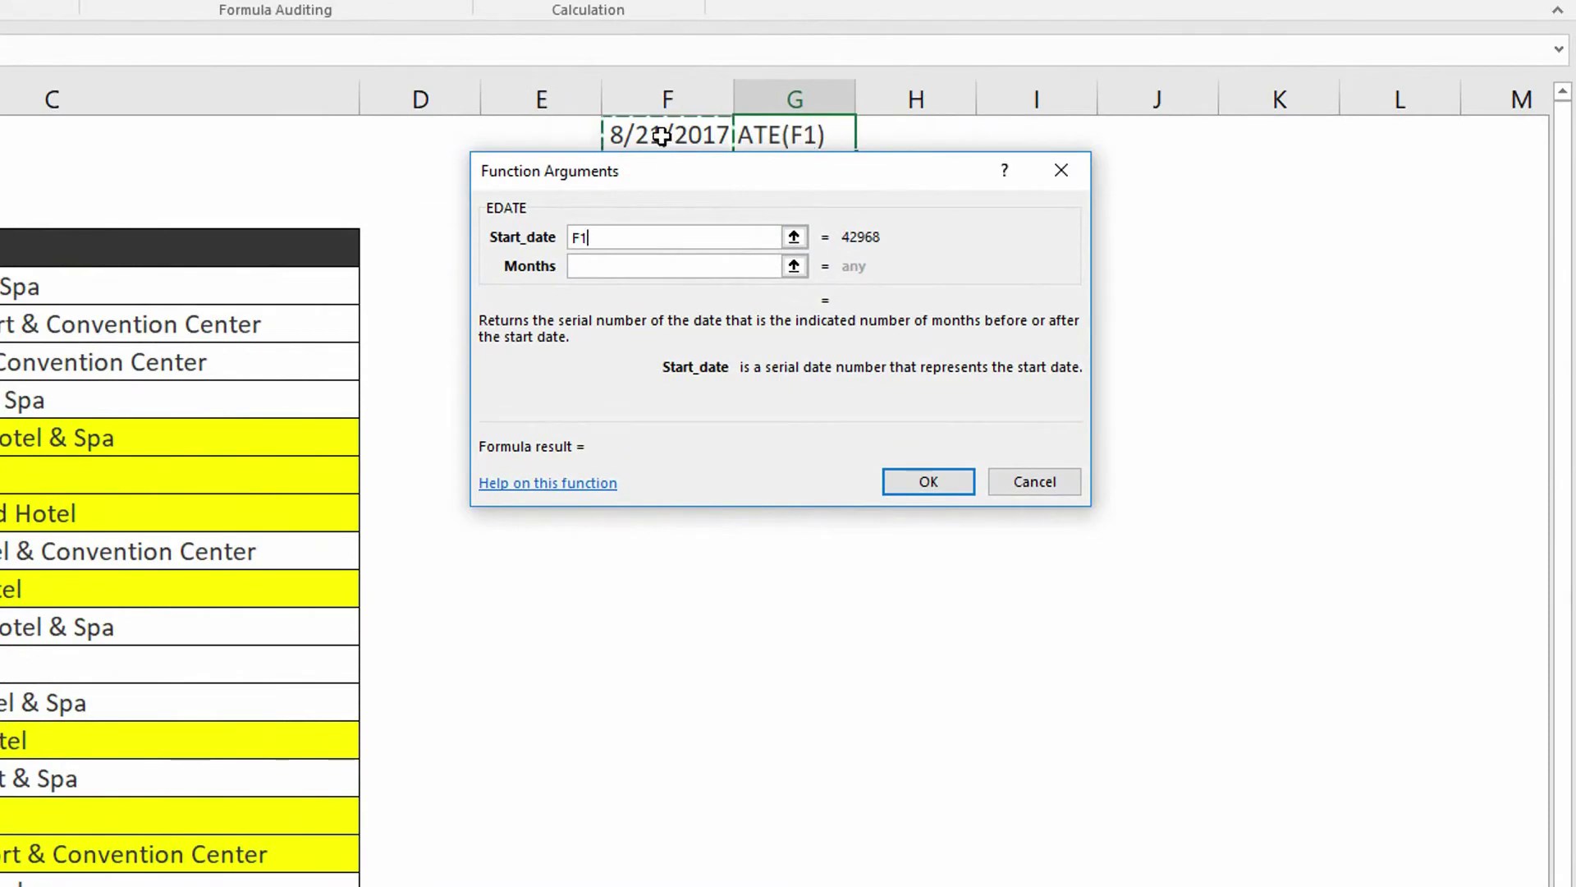
click(626, 265)
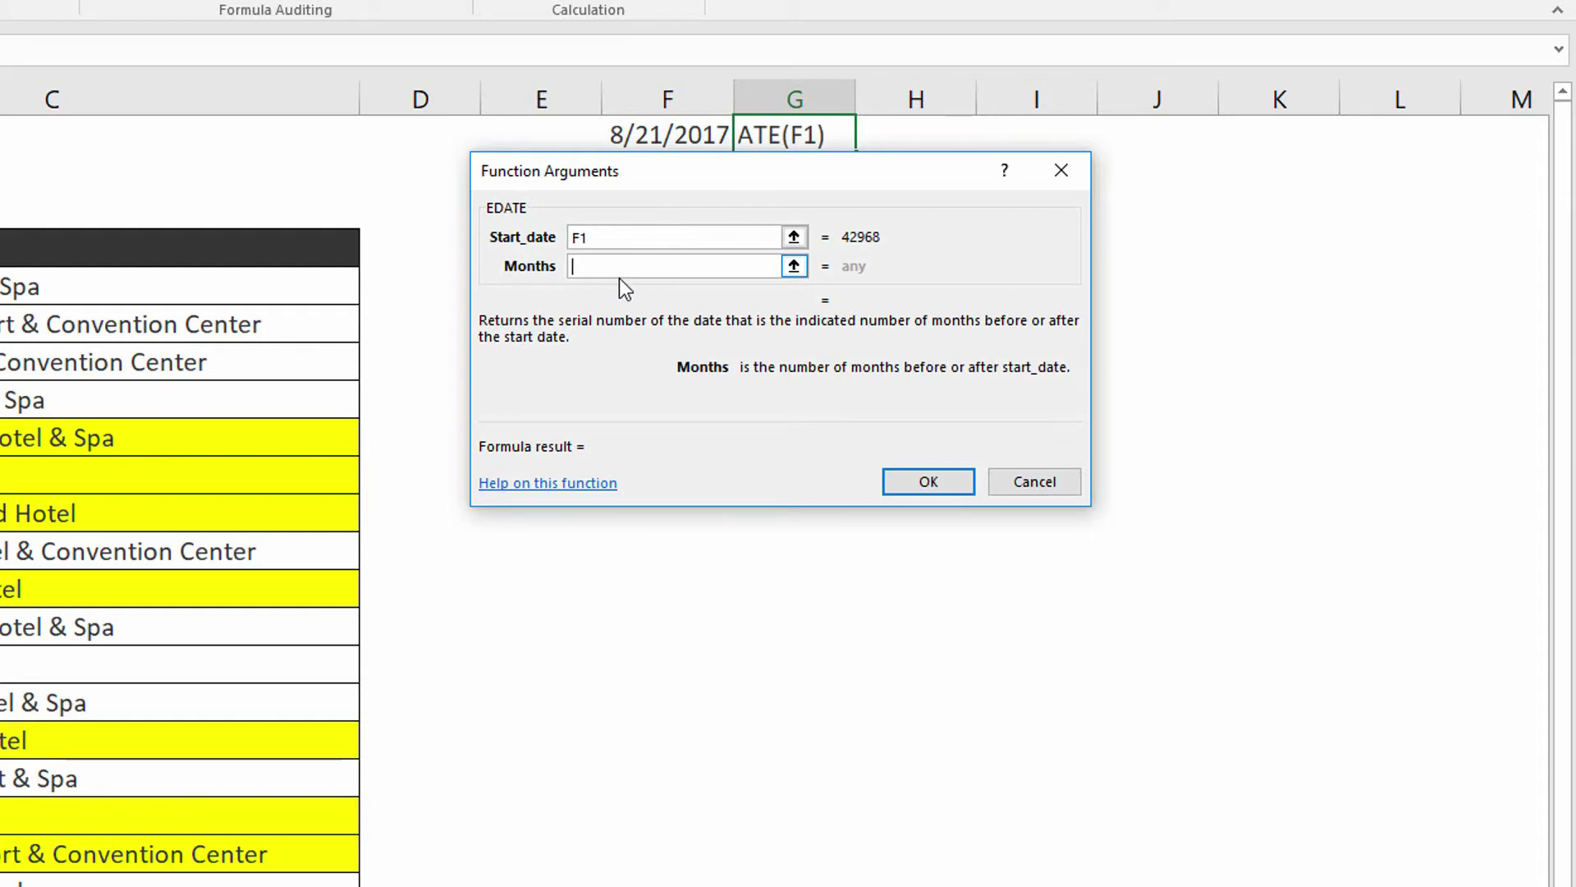
text(-9)
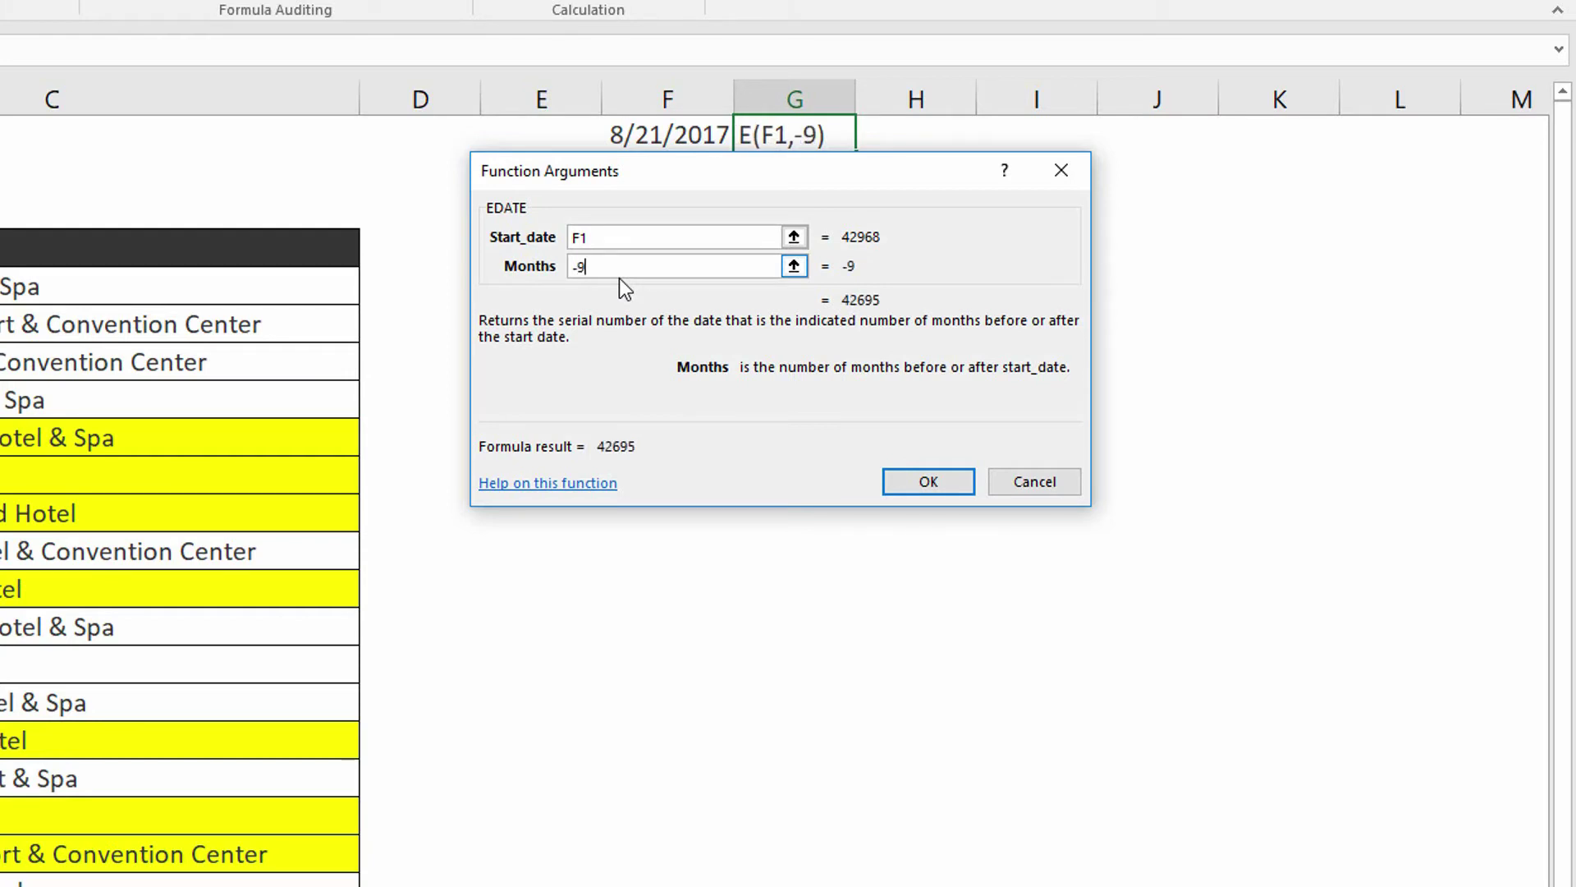
click(949, 484)
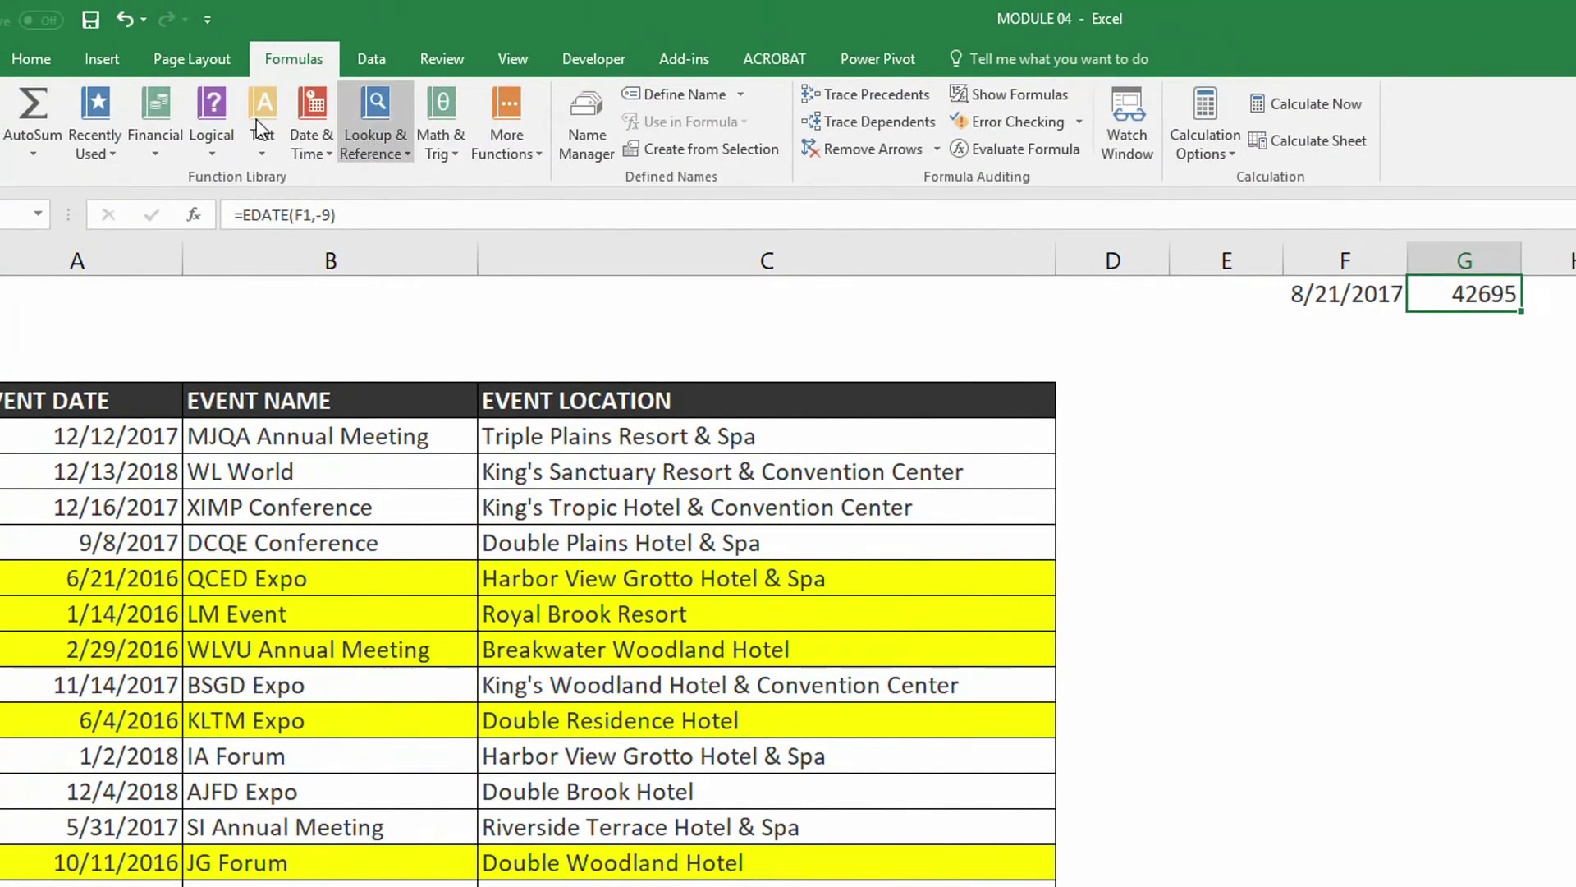
- Format G1 as Short Date so it displays 11/21/2016
click(10, 50)
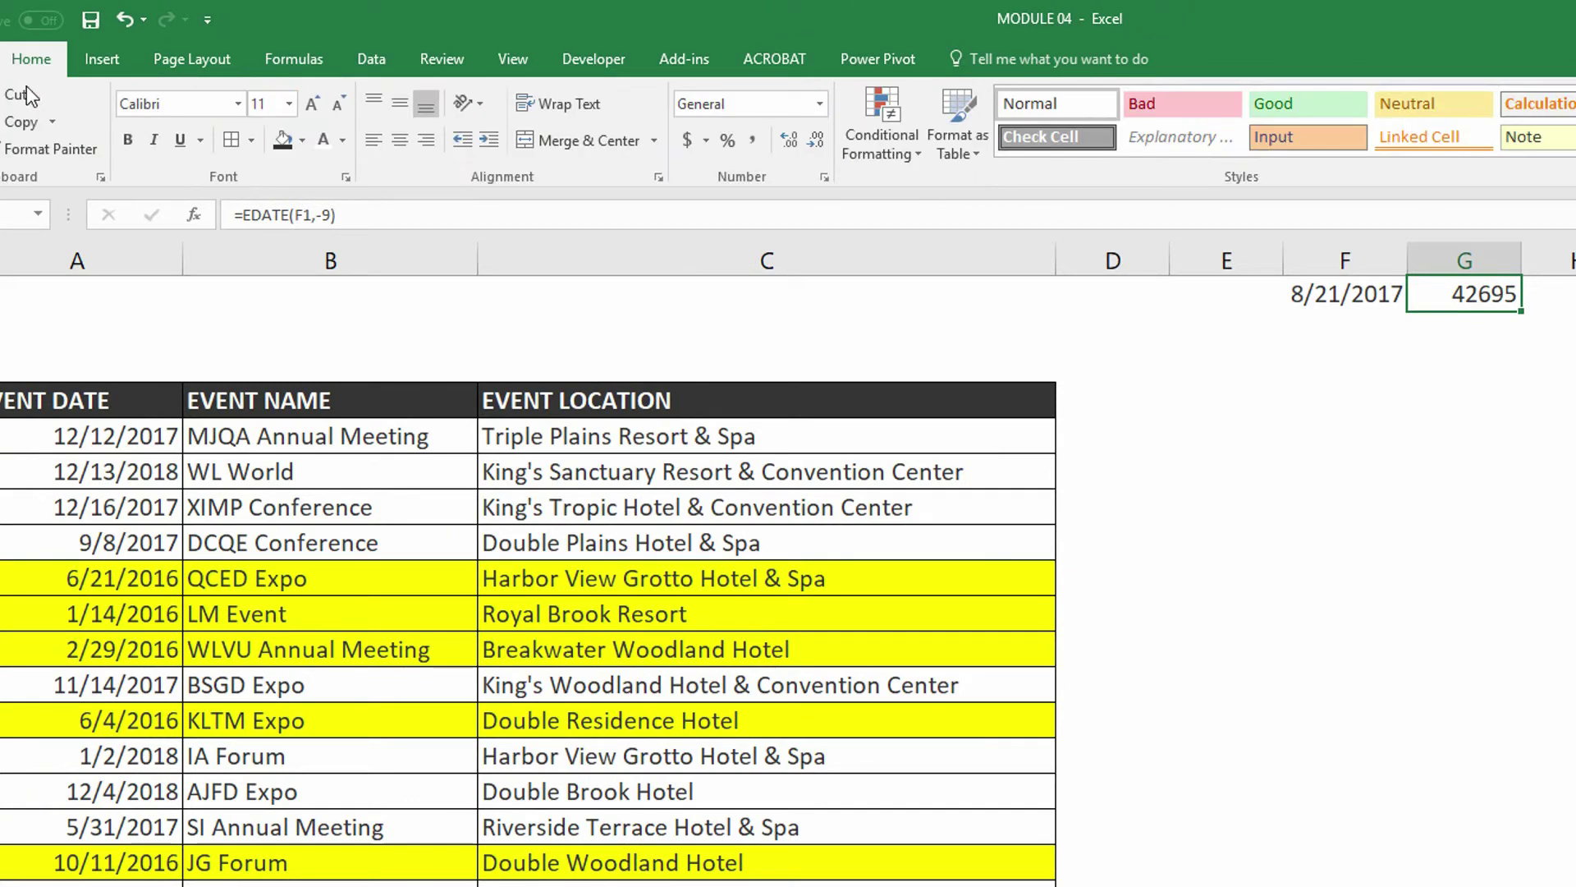
click(818, 108)
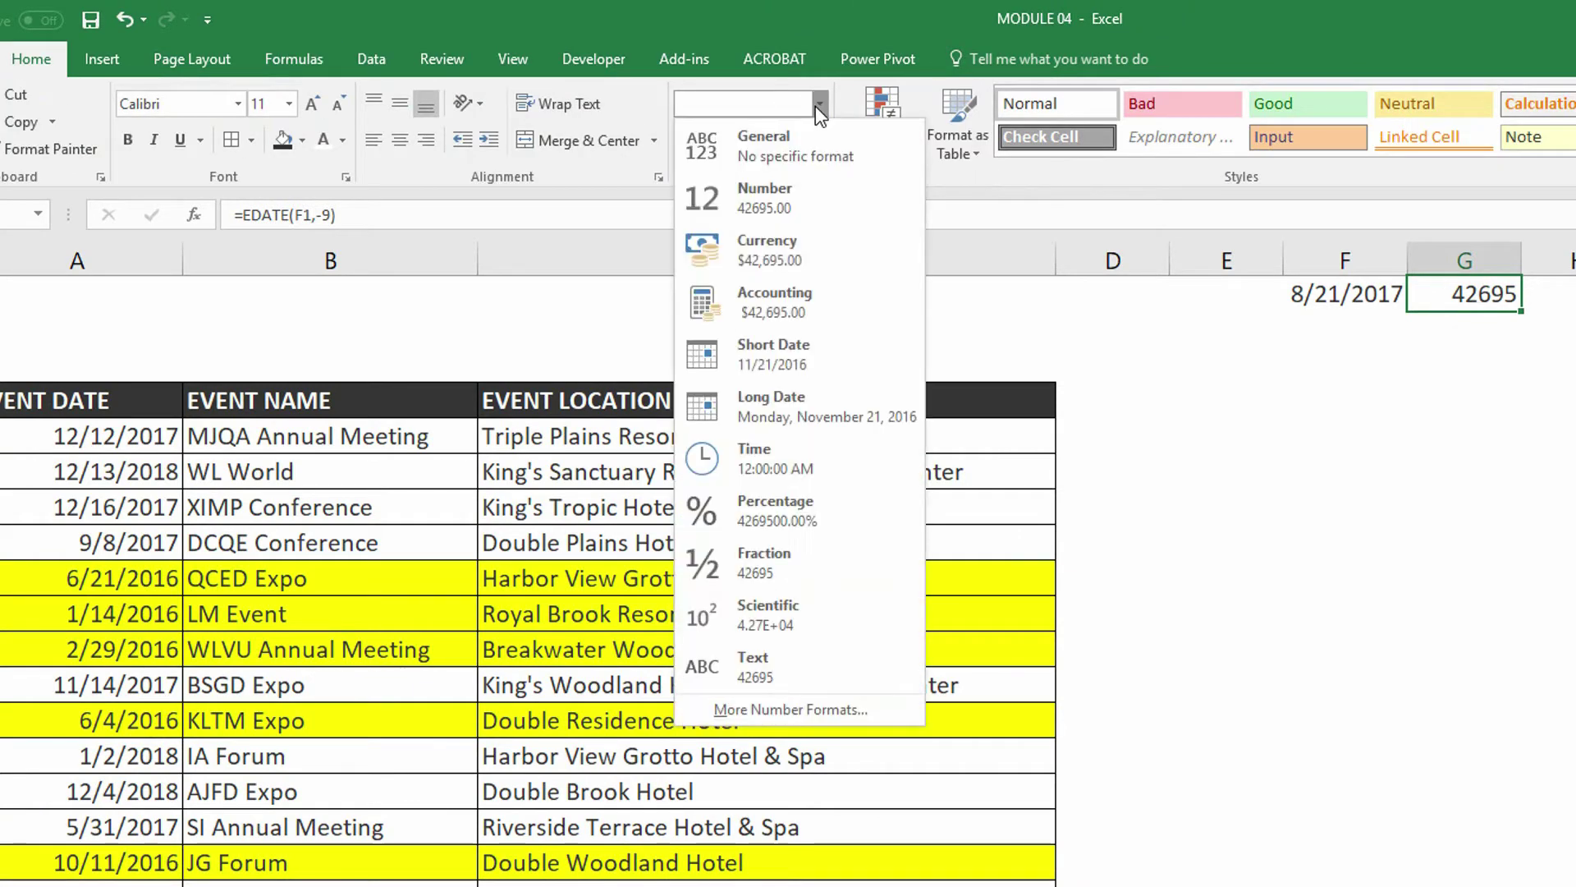
click(791, 356)
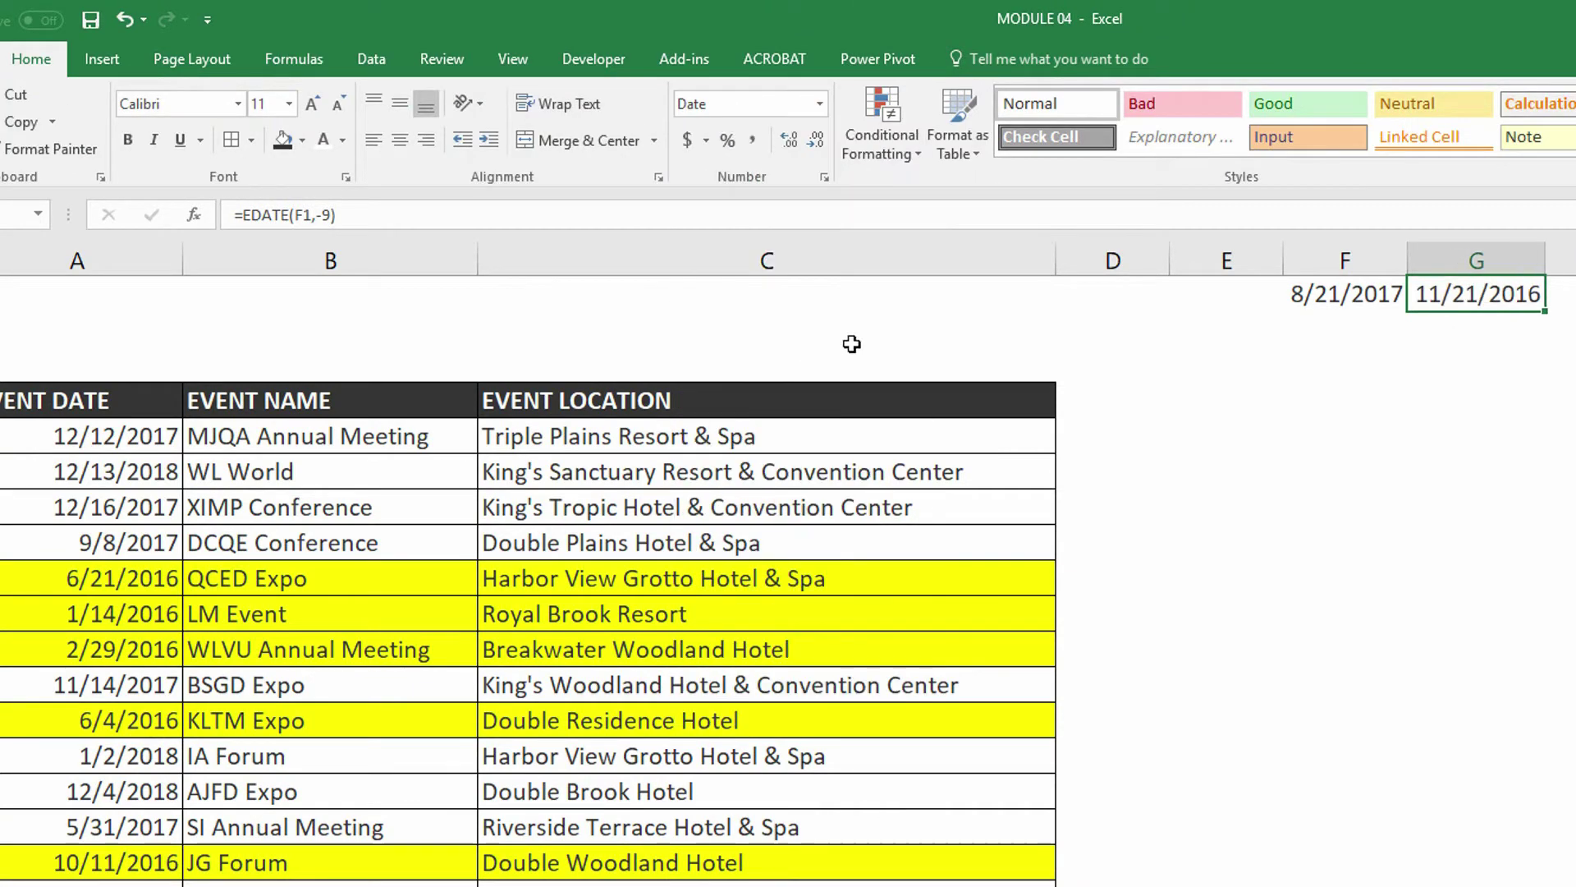
double_click(1497, 297)
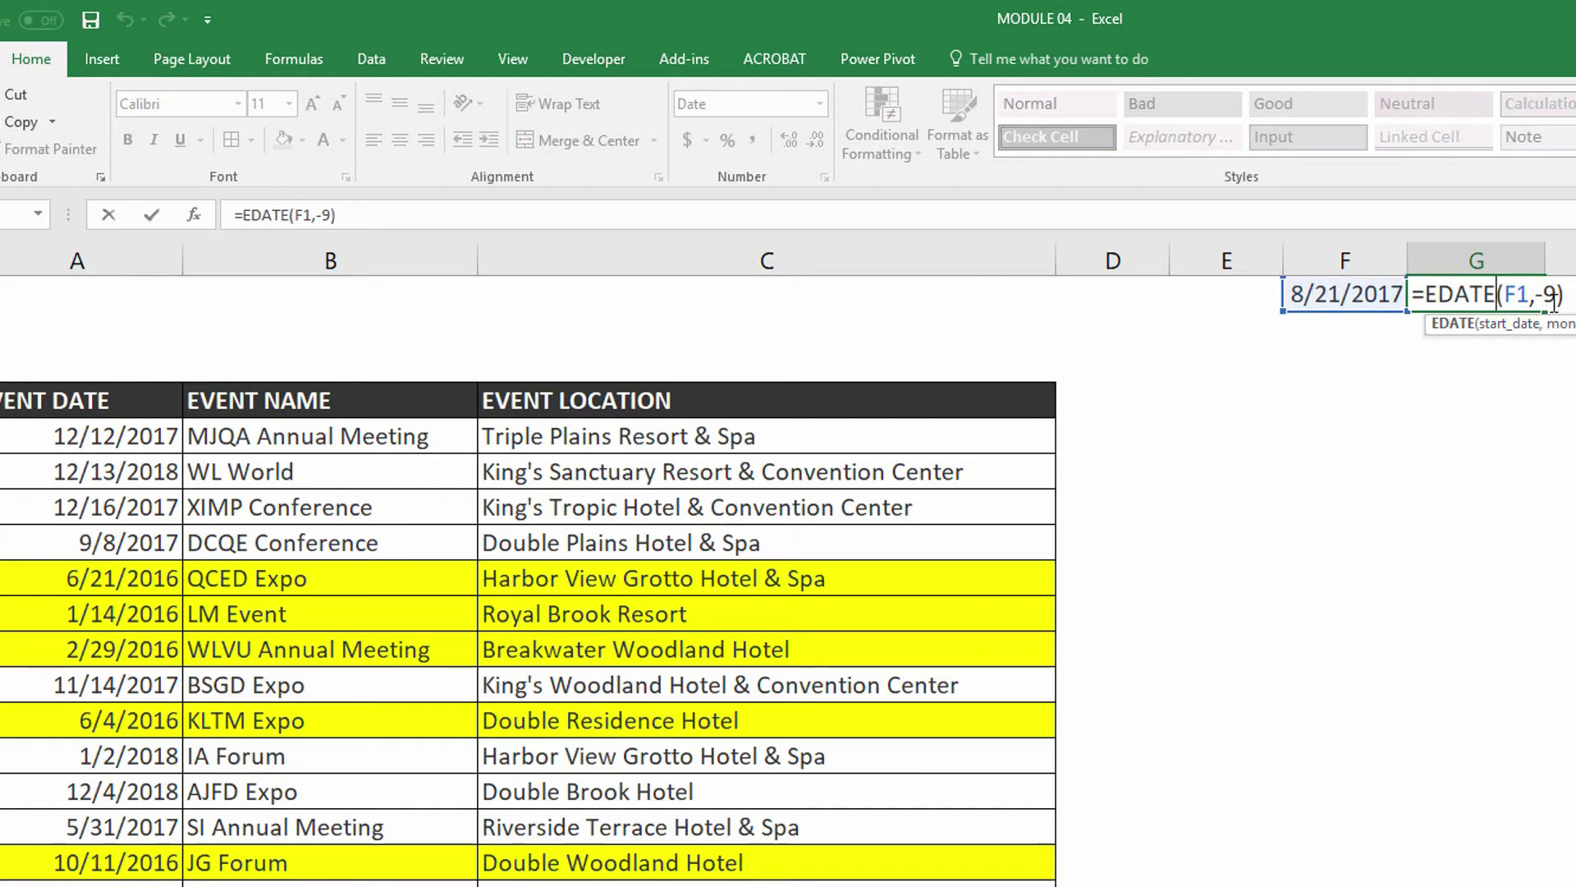
key(ctrl+Return)
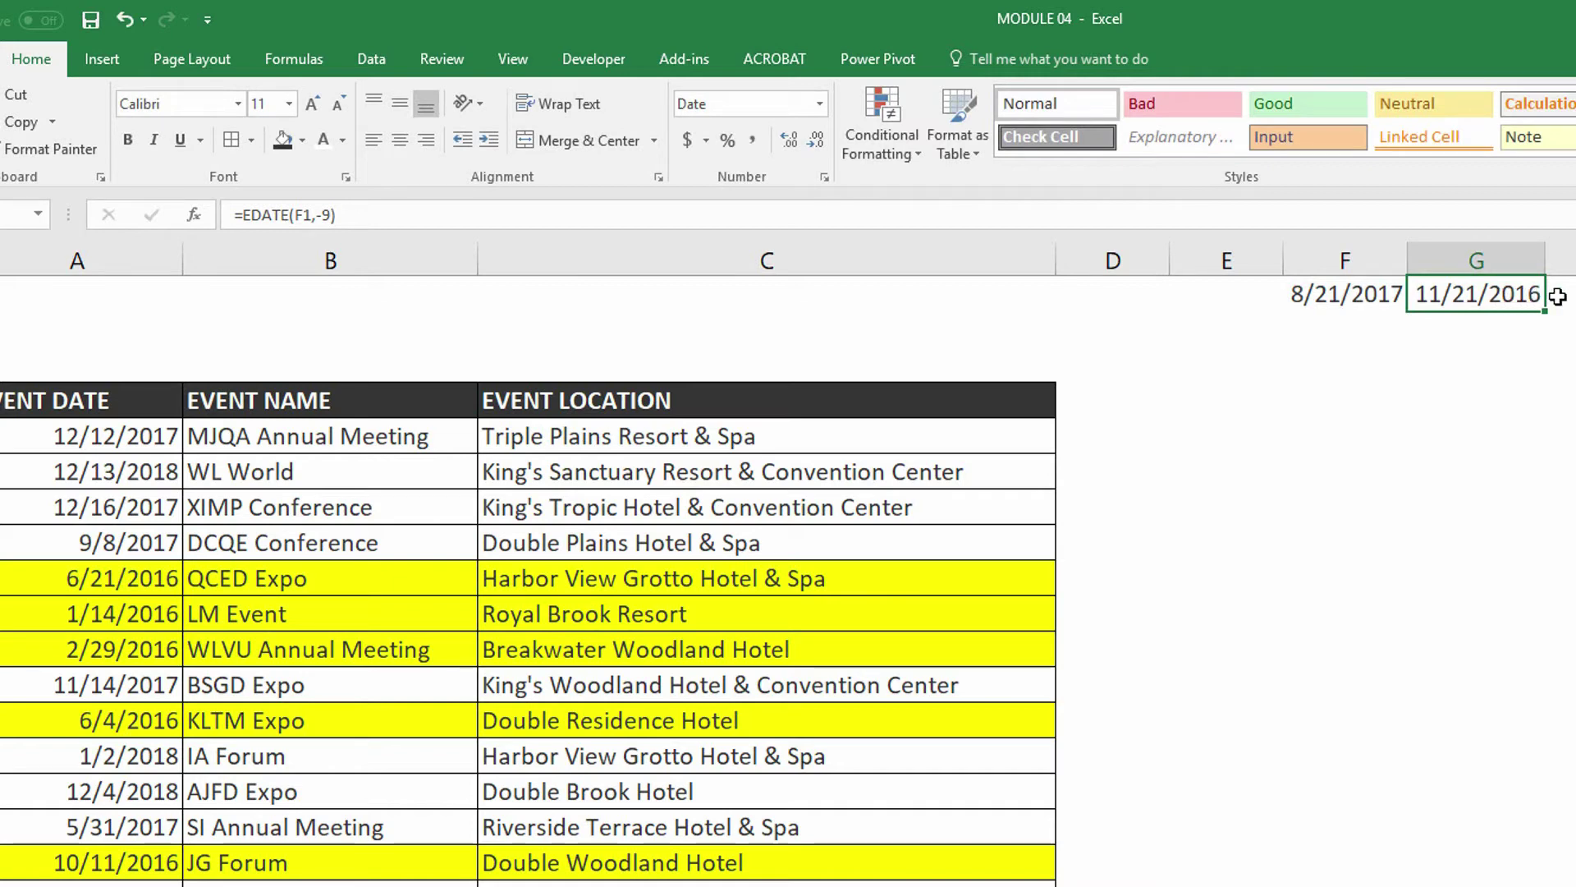
- Clear the conditional formatting rules from the event rows A5:C28
mouse_move(95, 449)
mouse_down()
mouse_move(673, 790)
mouse_move(673, 886)
mouse_up()
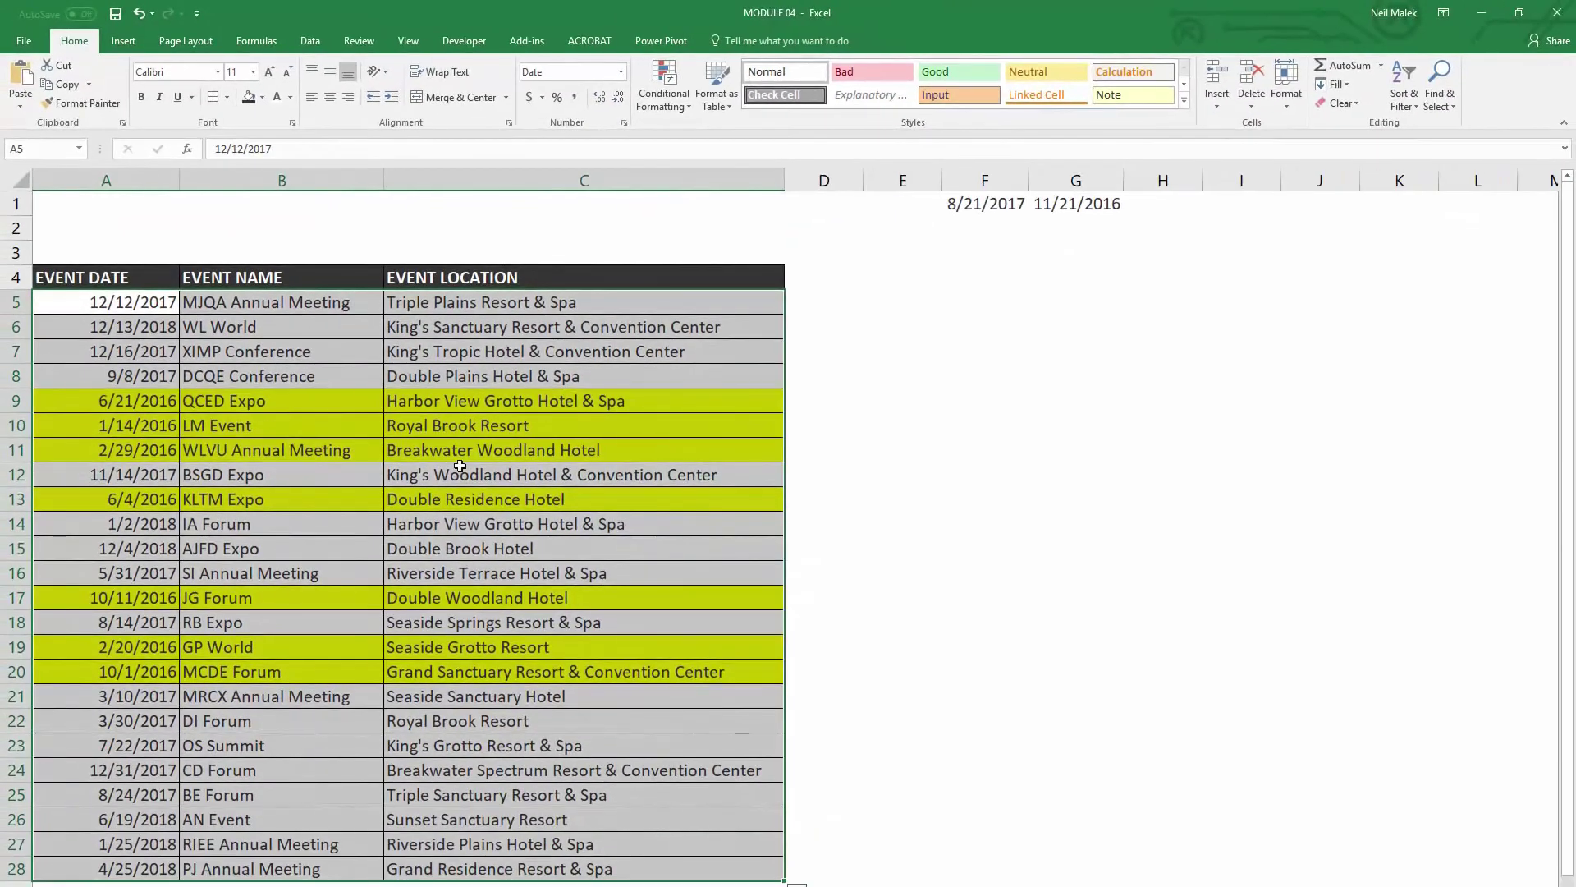
click(664, 107)
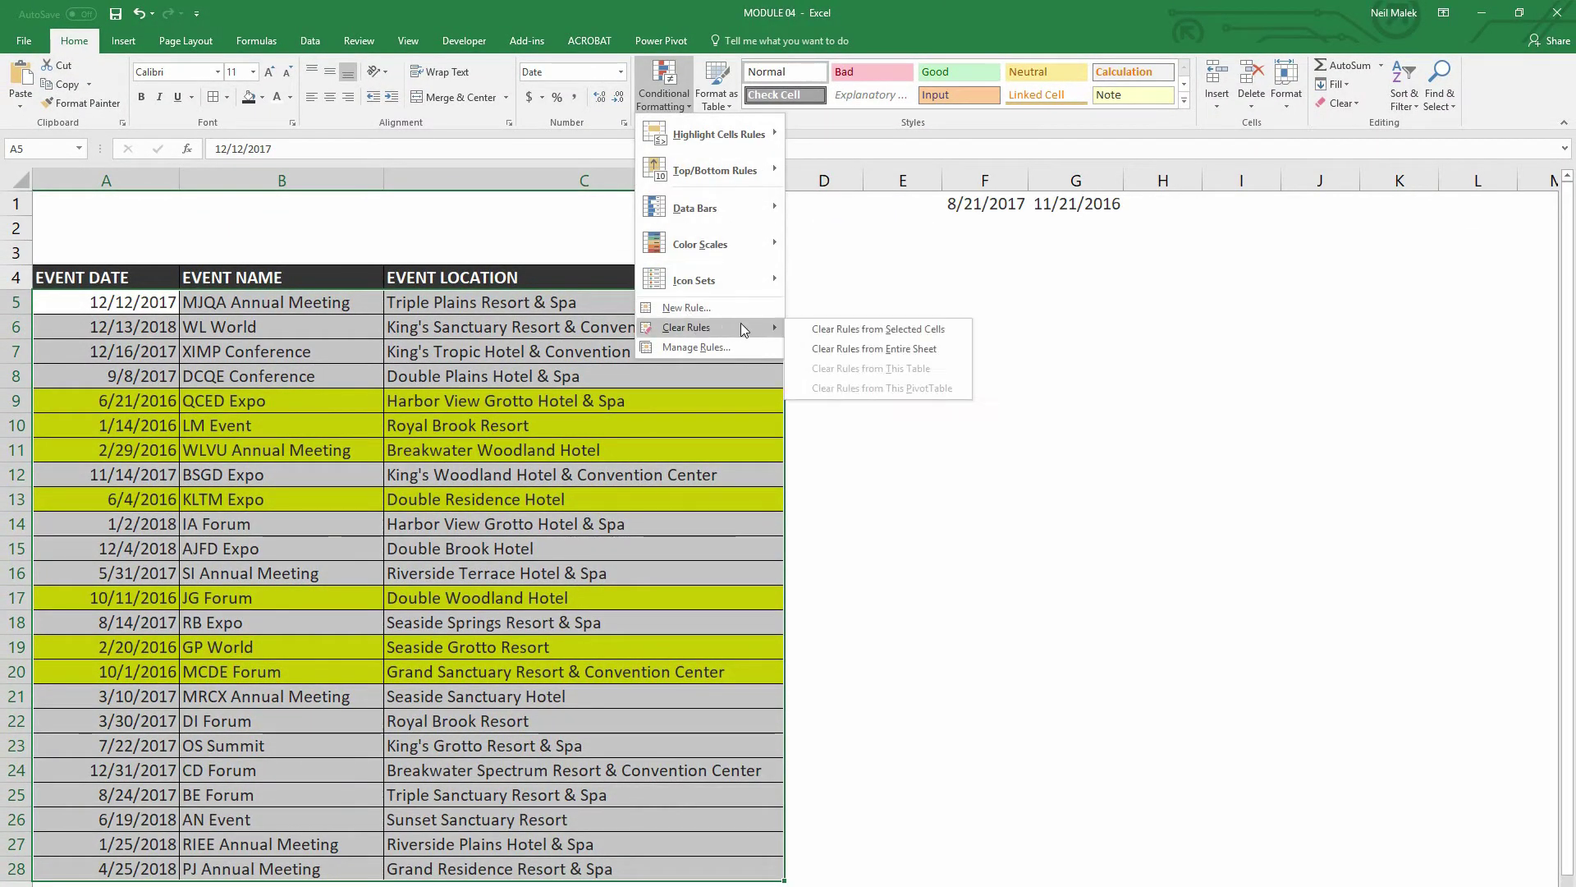
click(844, 328)
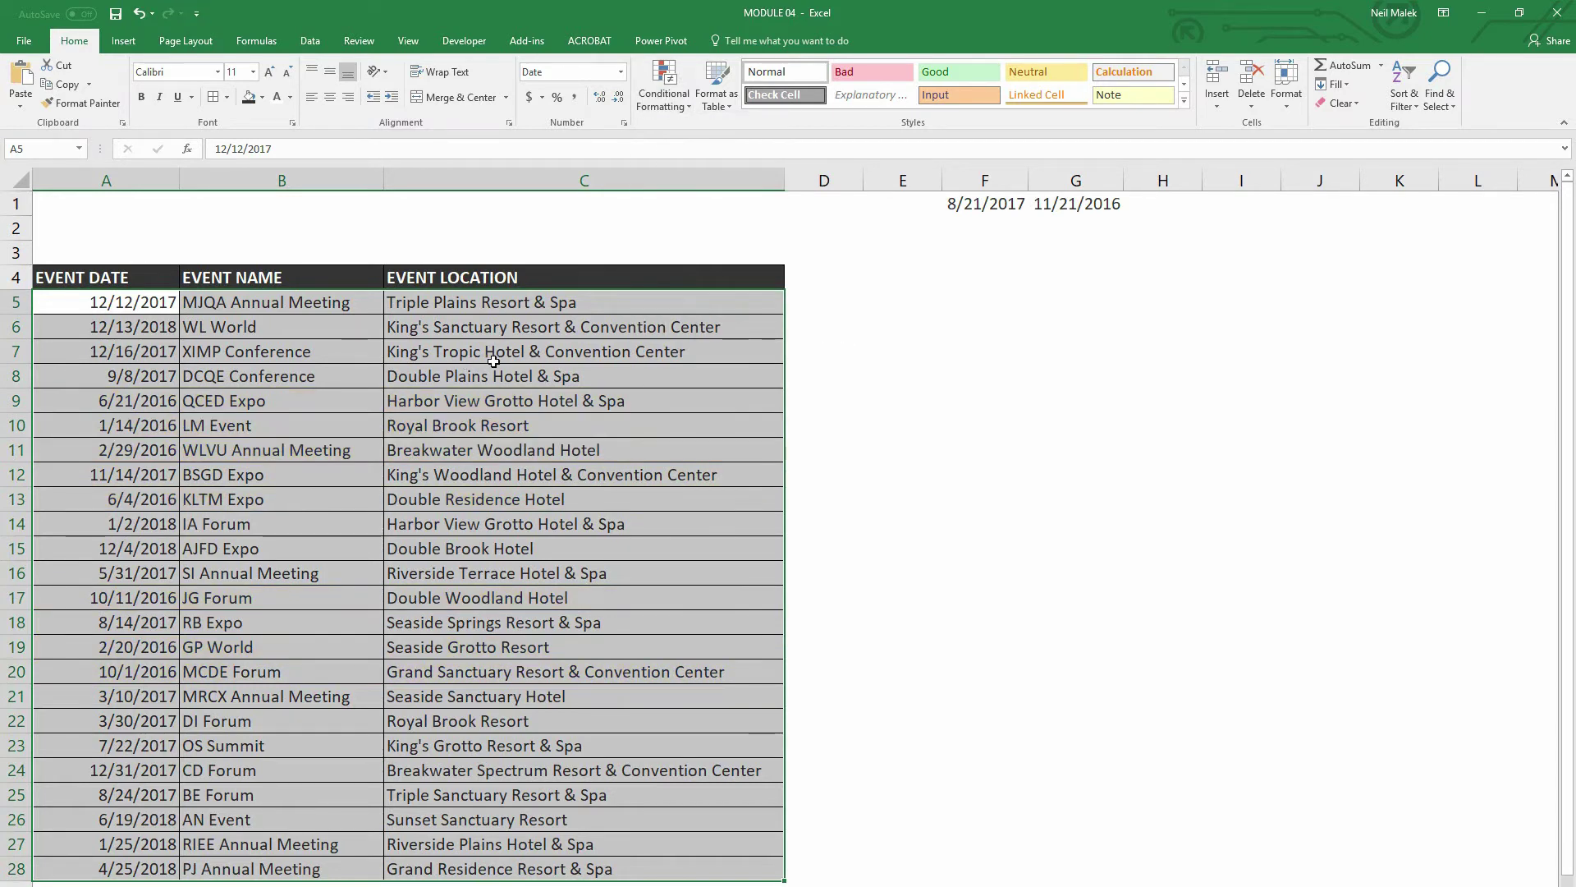
- Start another new conditional formatting rule based on a formula
click(677, 104)
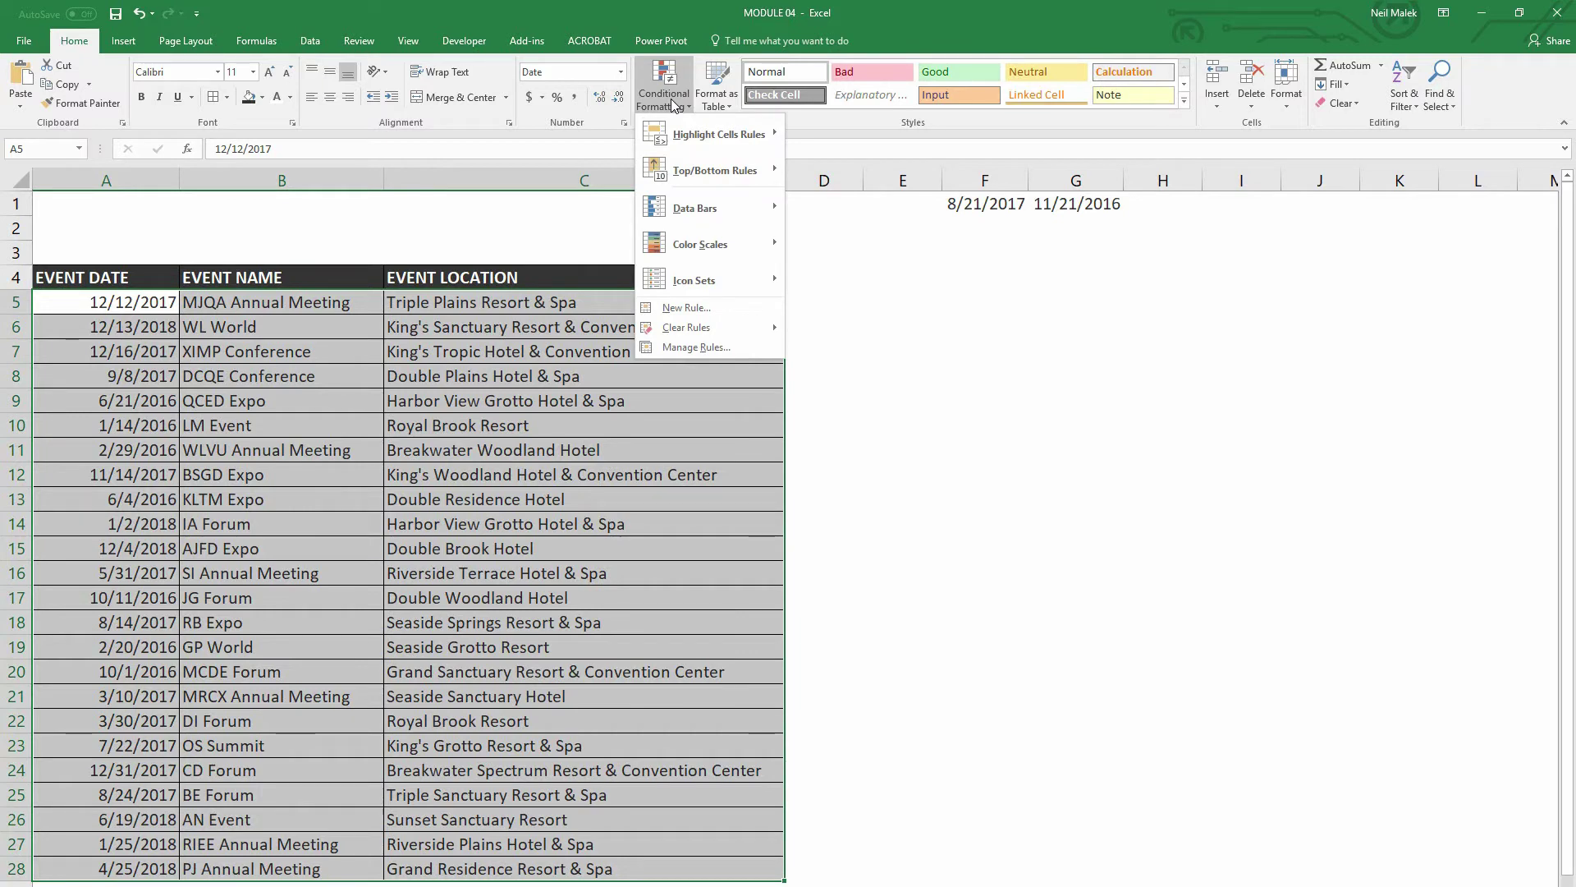
click(670, 309)
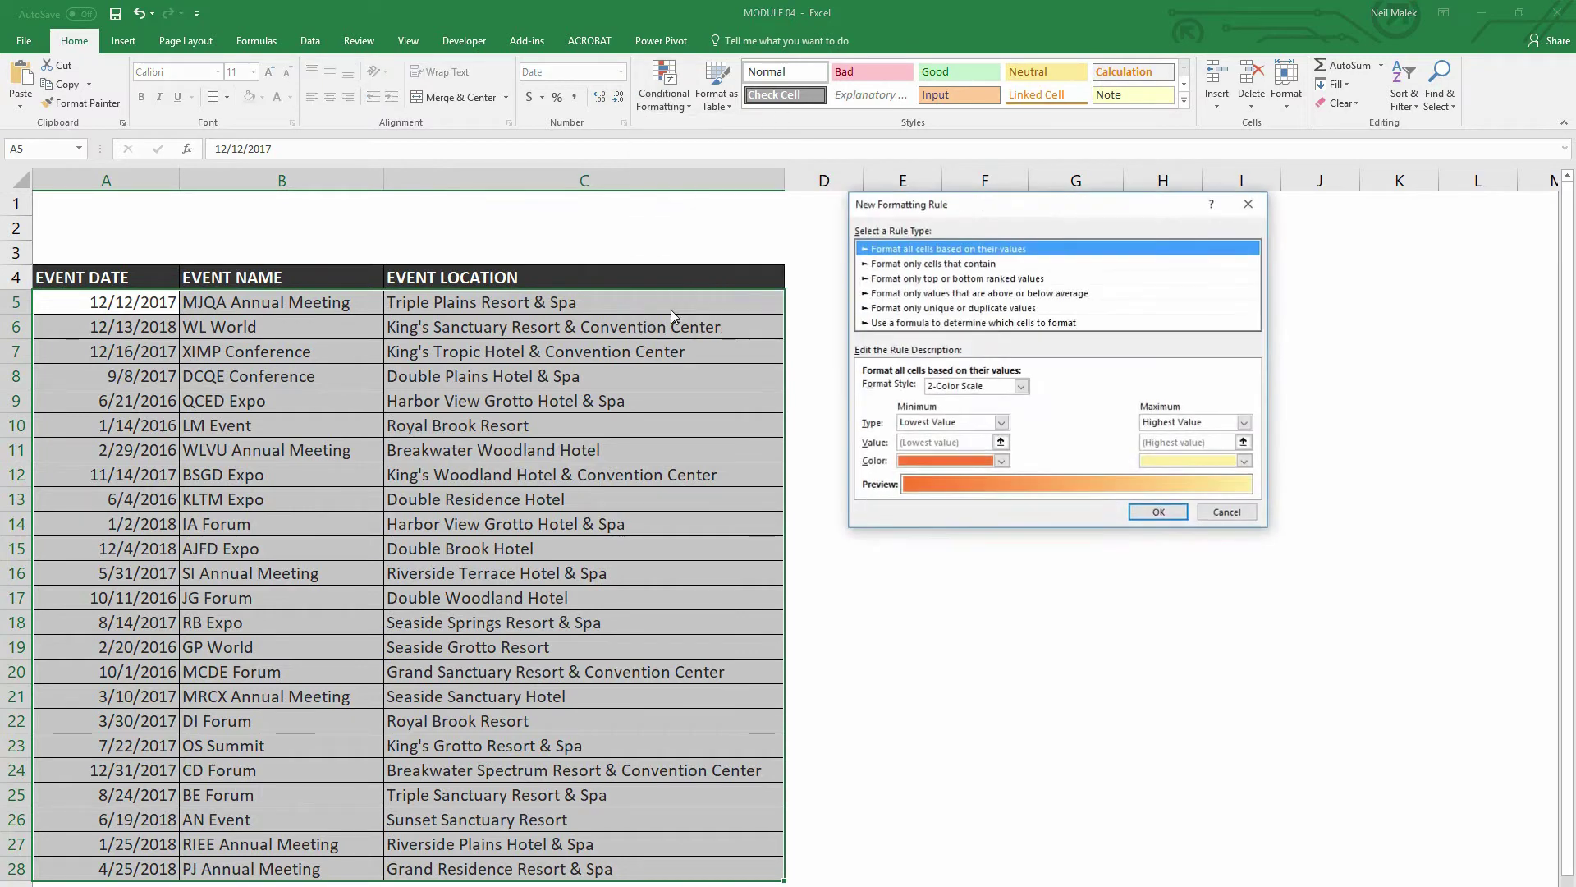
click(926, 323)
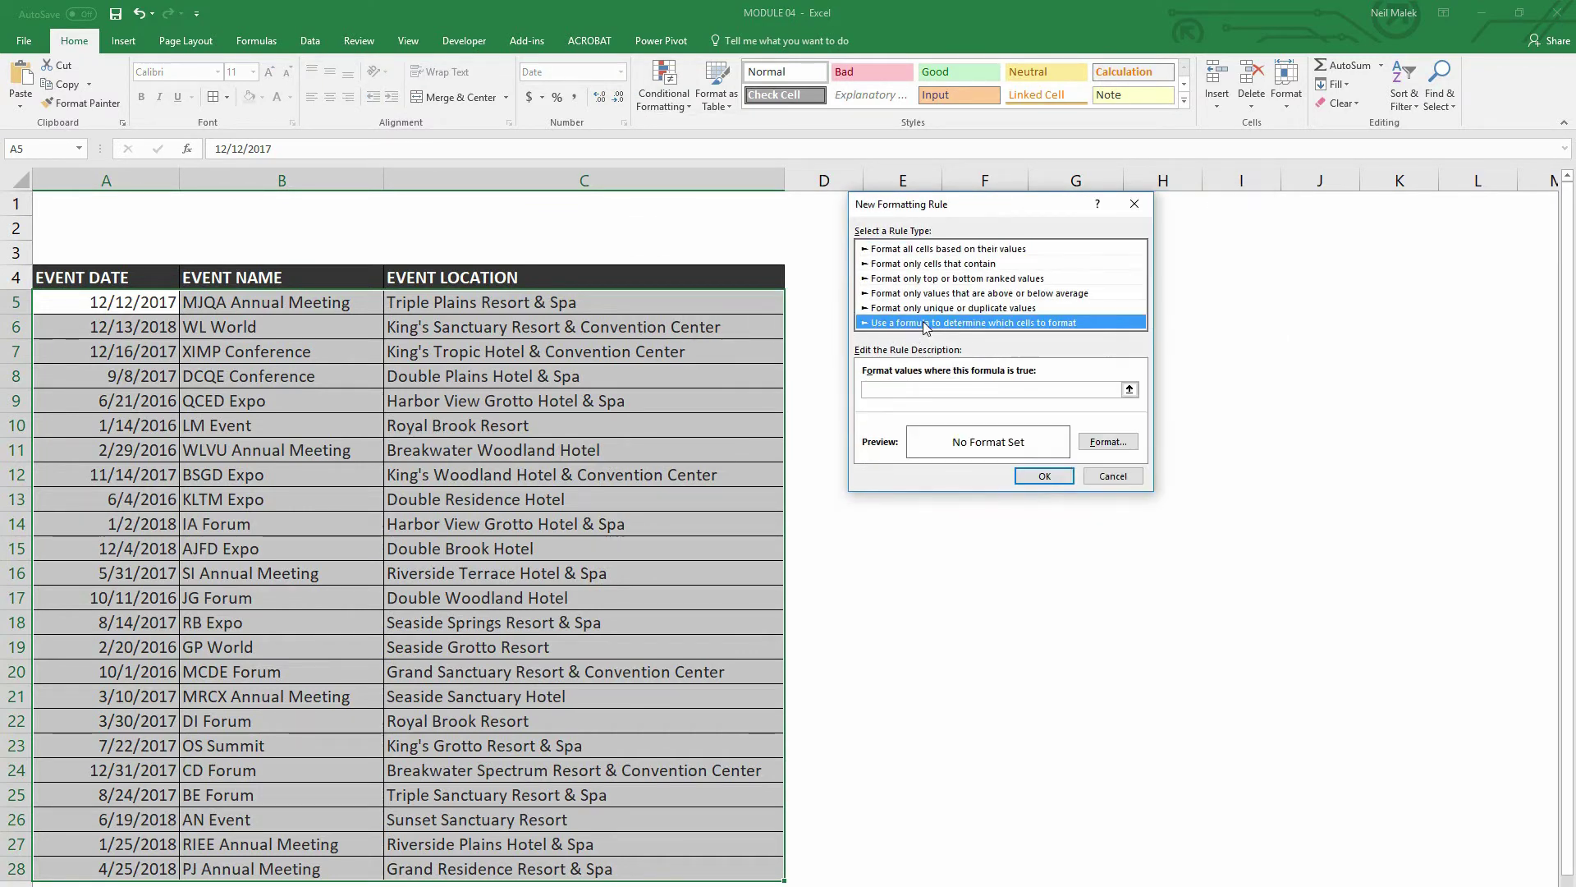
drag(965, 212, 752, 256)
- Enter the rule formula =$A5<=$G$1 comparing each event date with G1
click(692, 437)
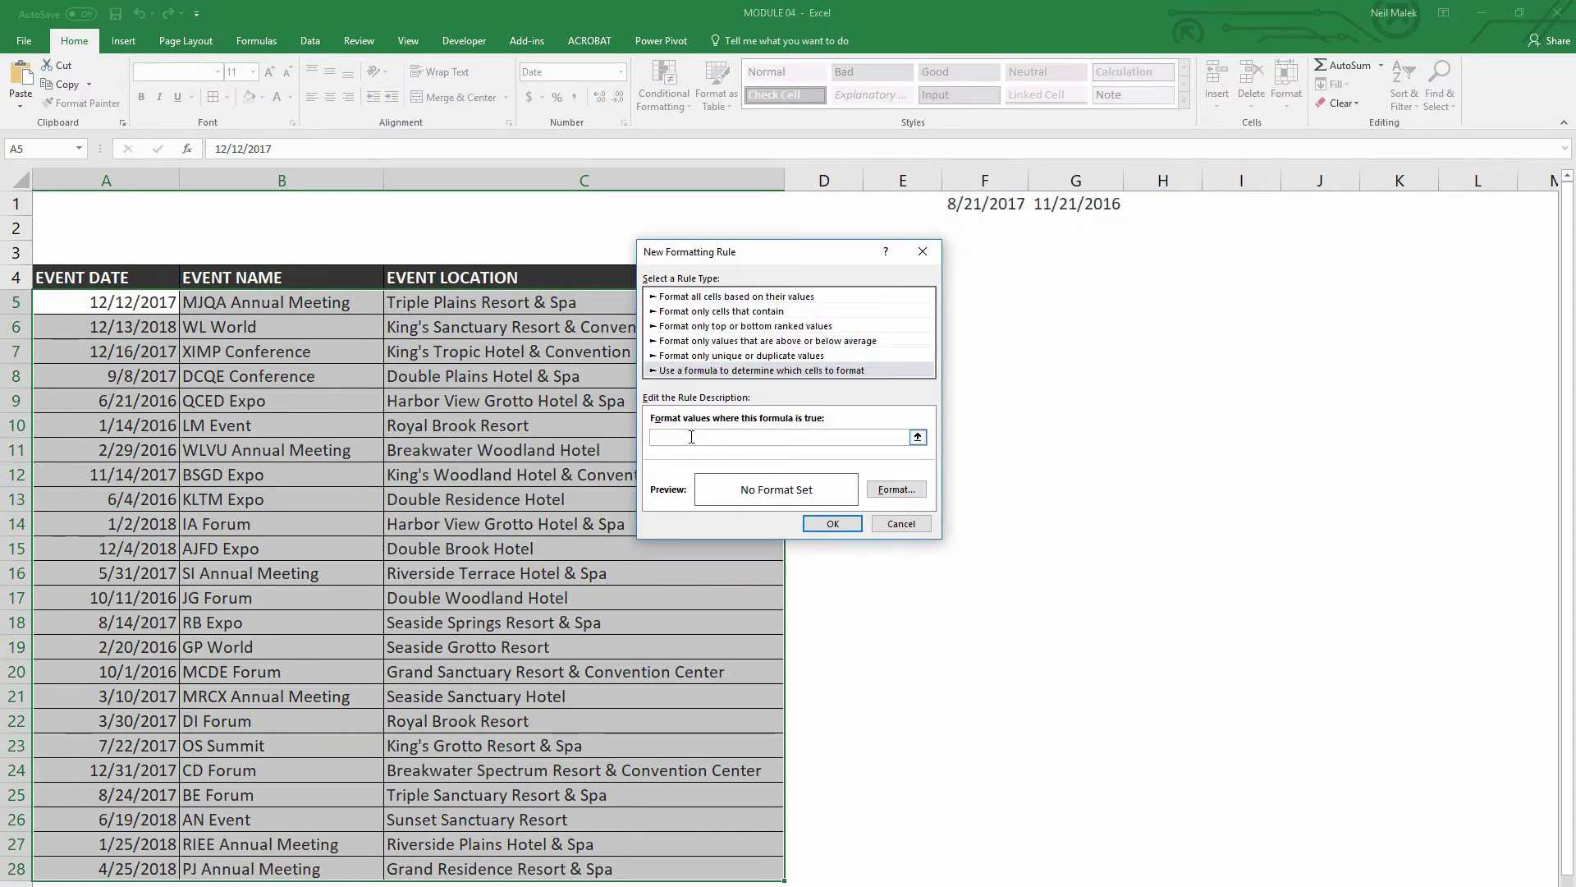
text(=)
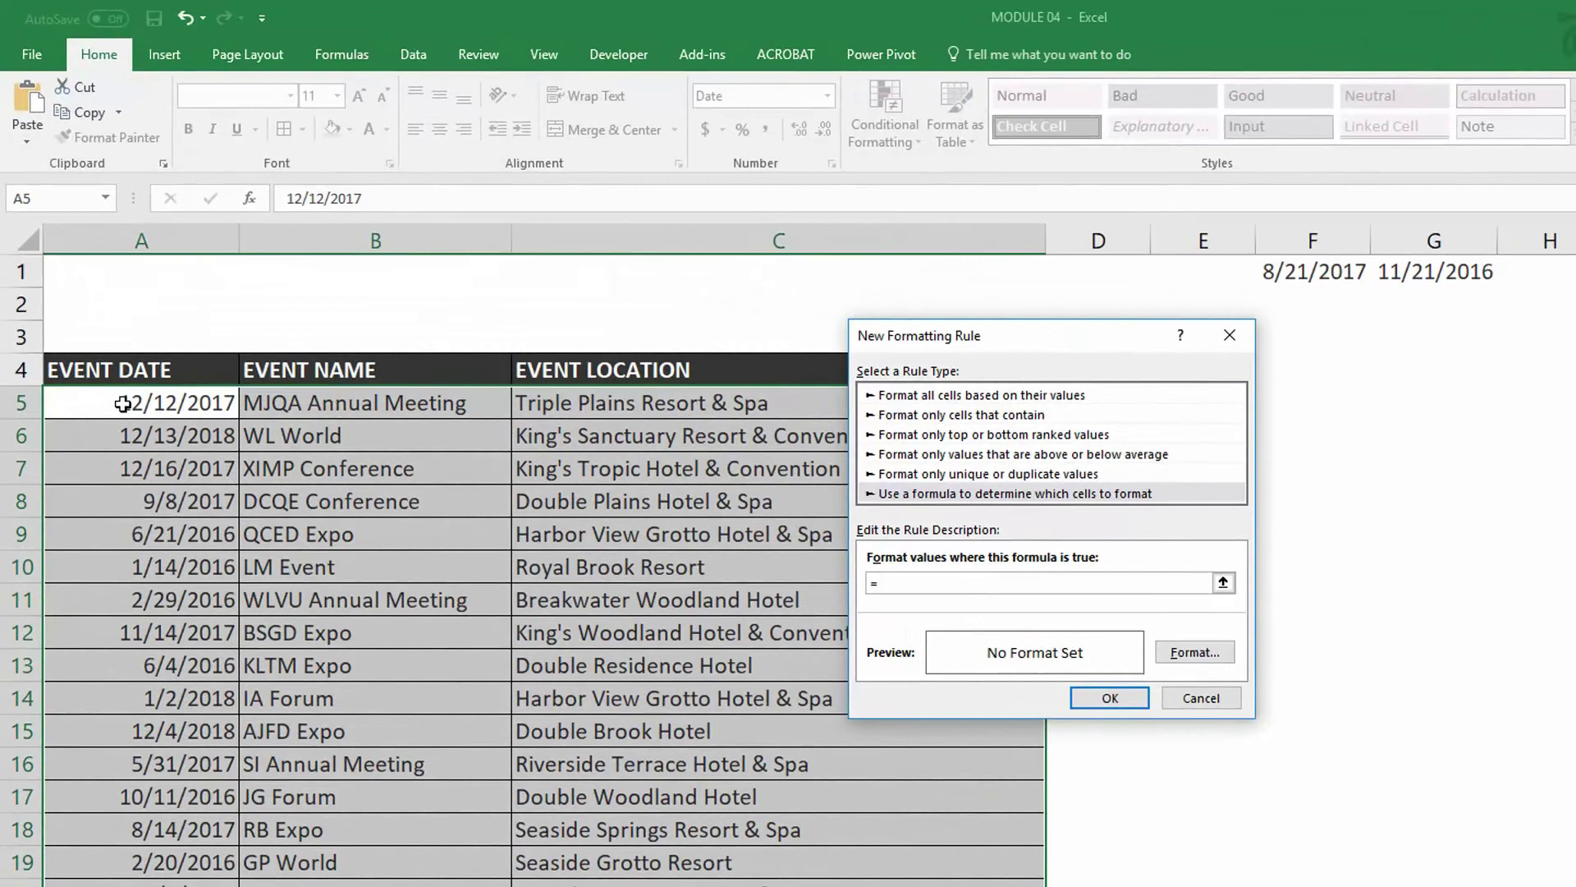
click(92, 303)
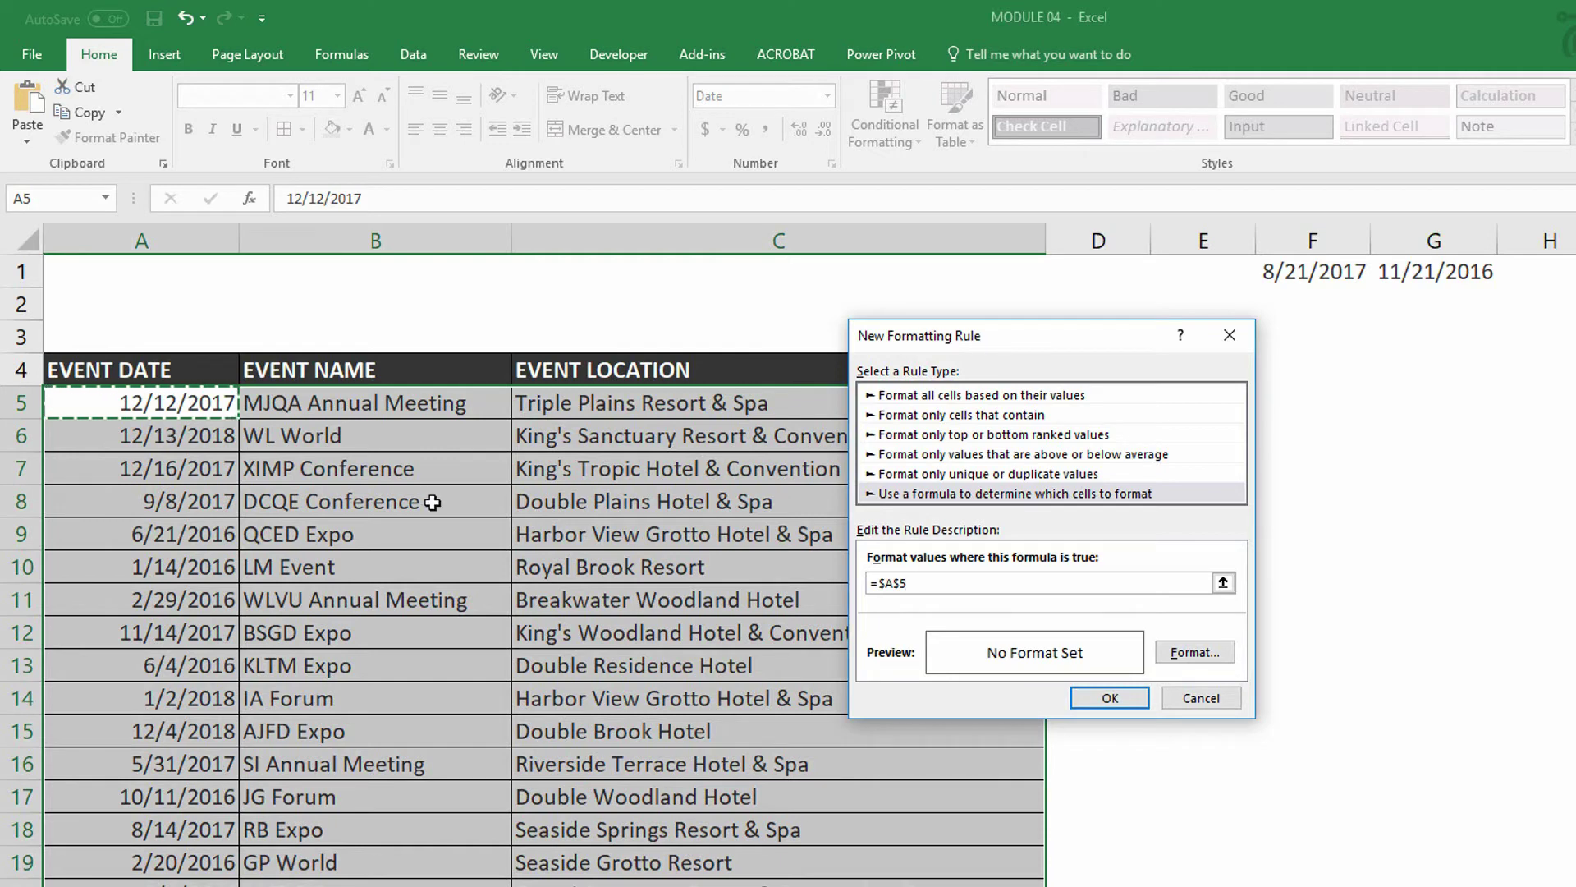
click(901, 583)
key(BackSpace)
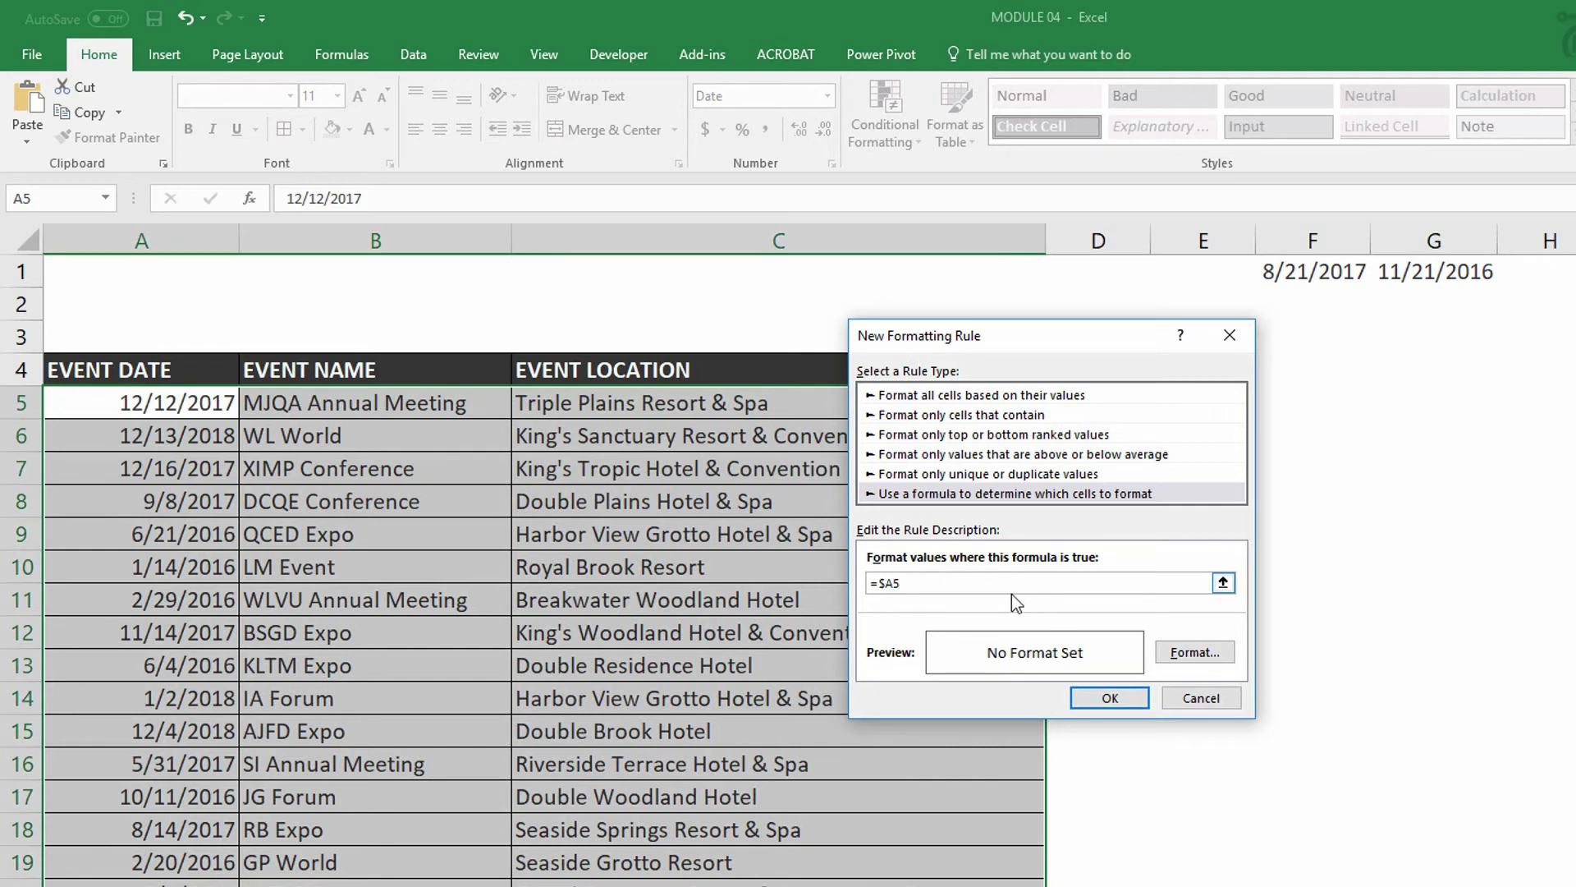
text(<=)
click(1433, 281)
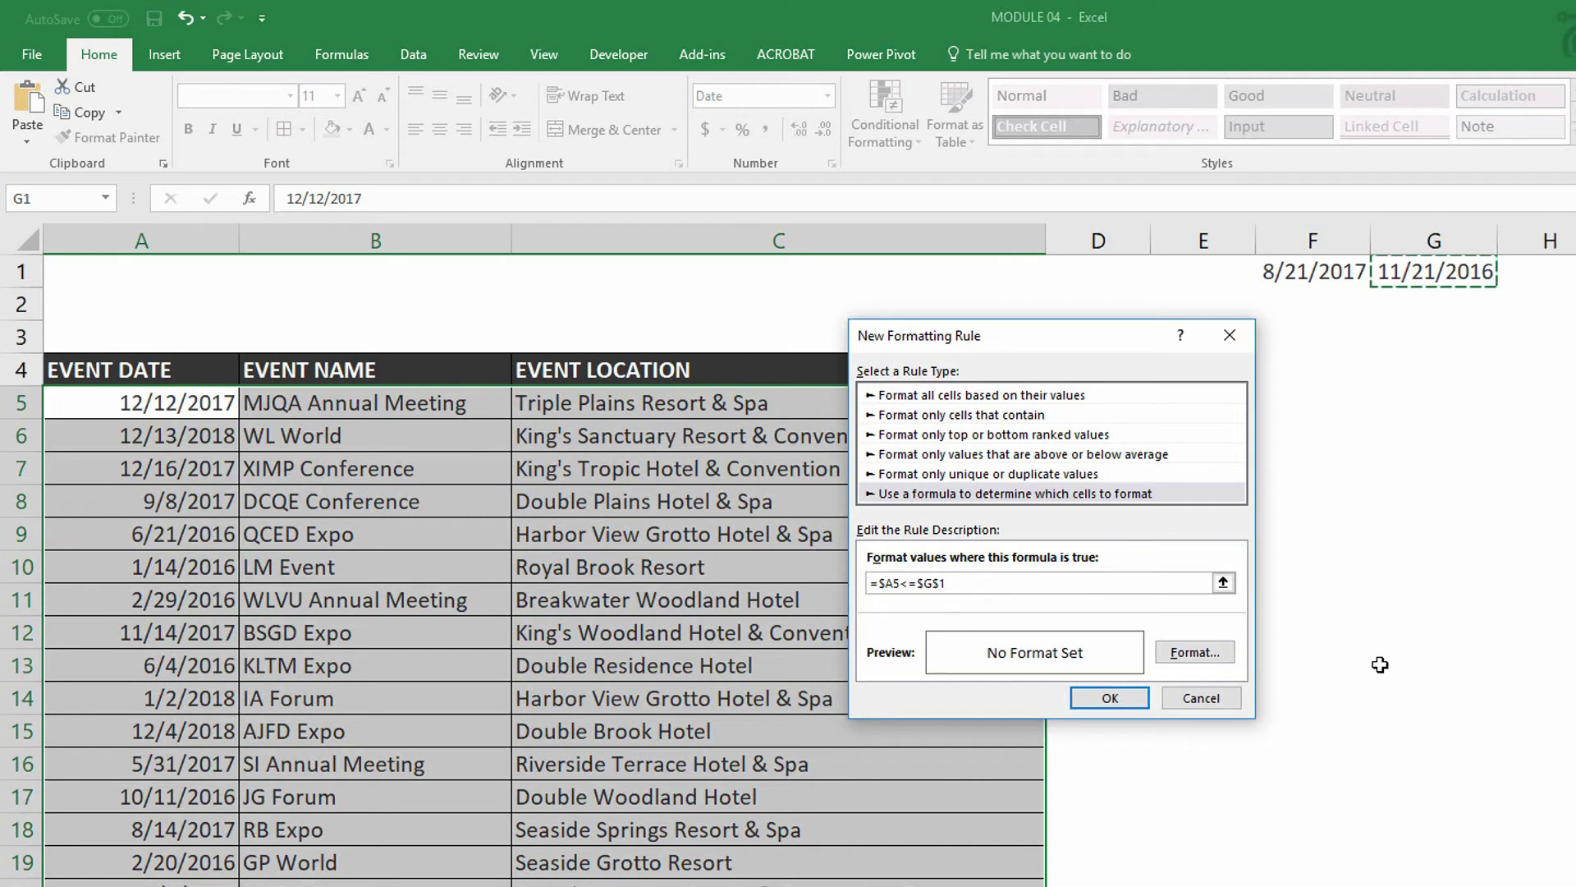
- Choose a gold fill for the rule's matching cells
click(1169, 652)
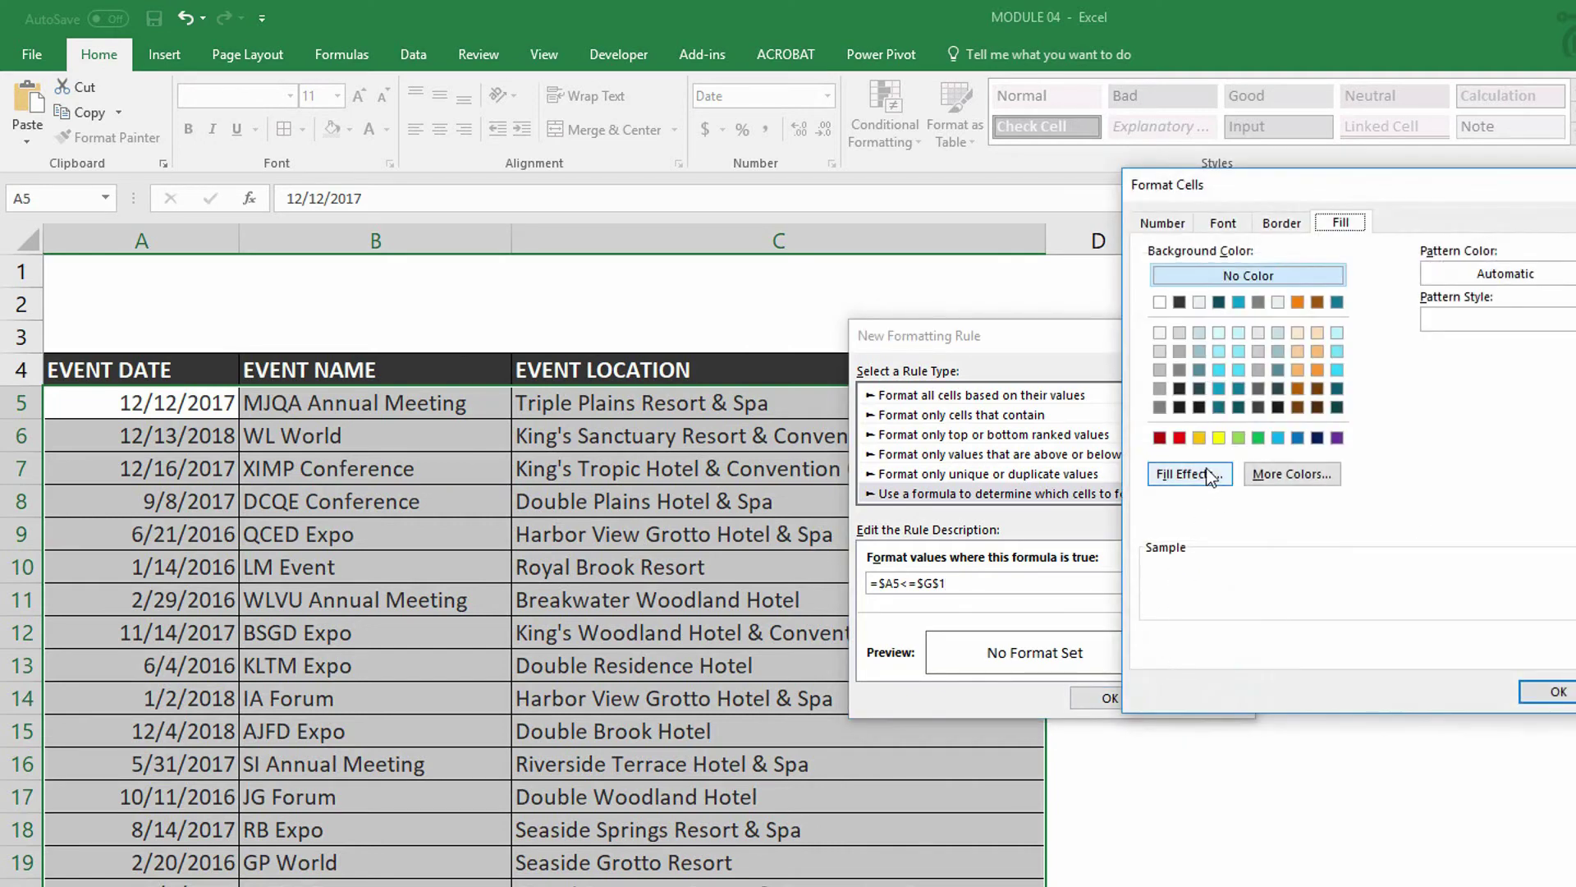
click(1199, 437)
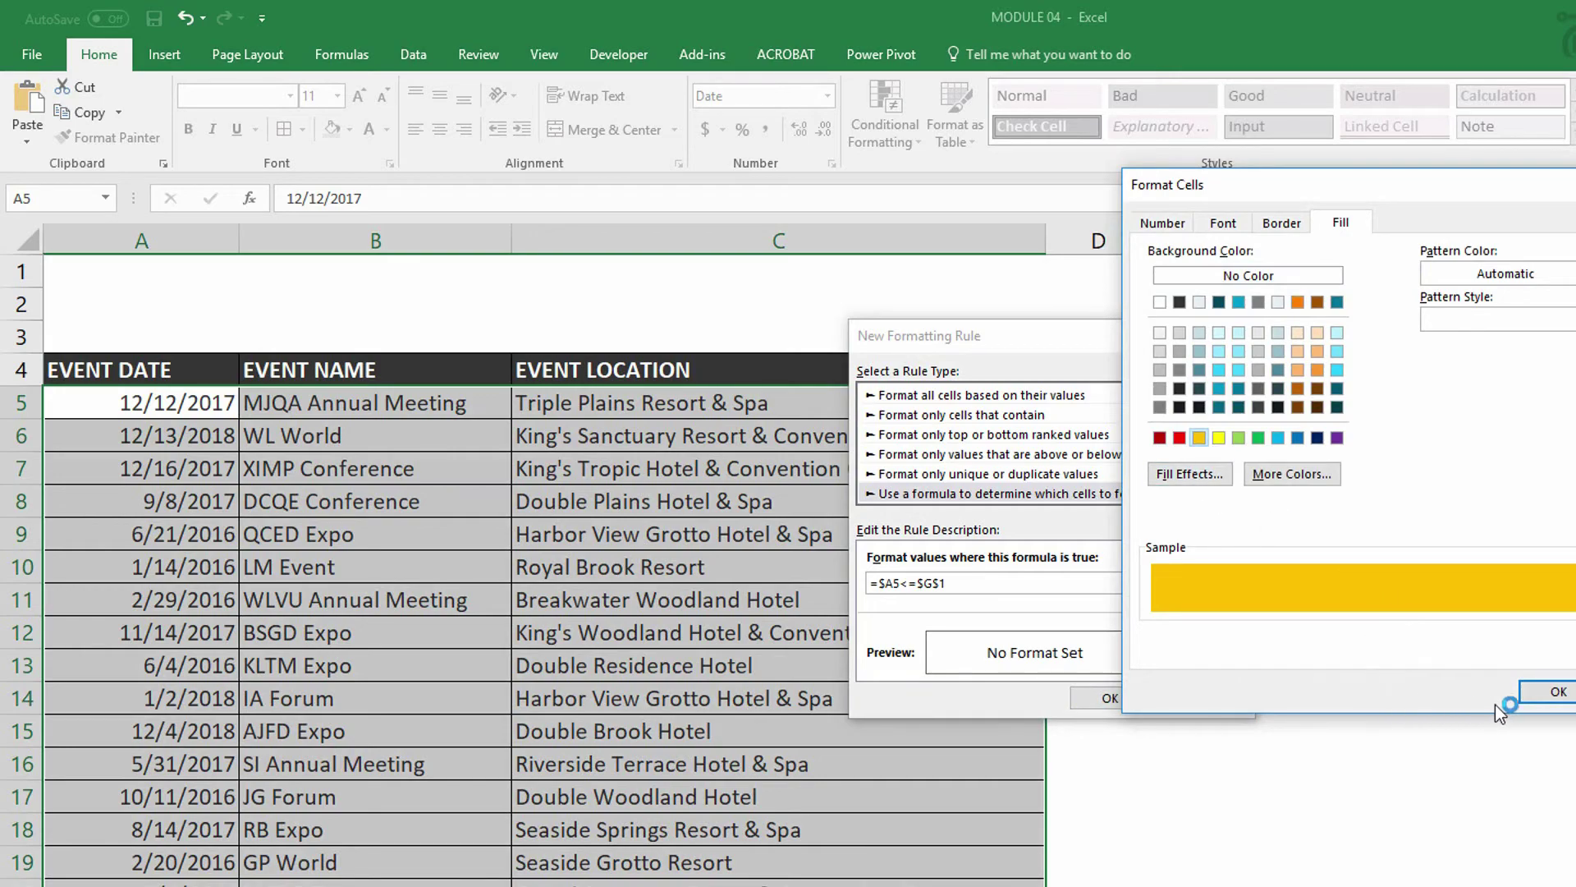
click(1556, 694)
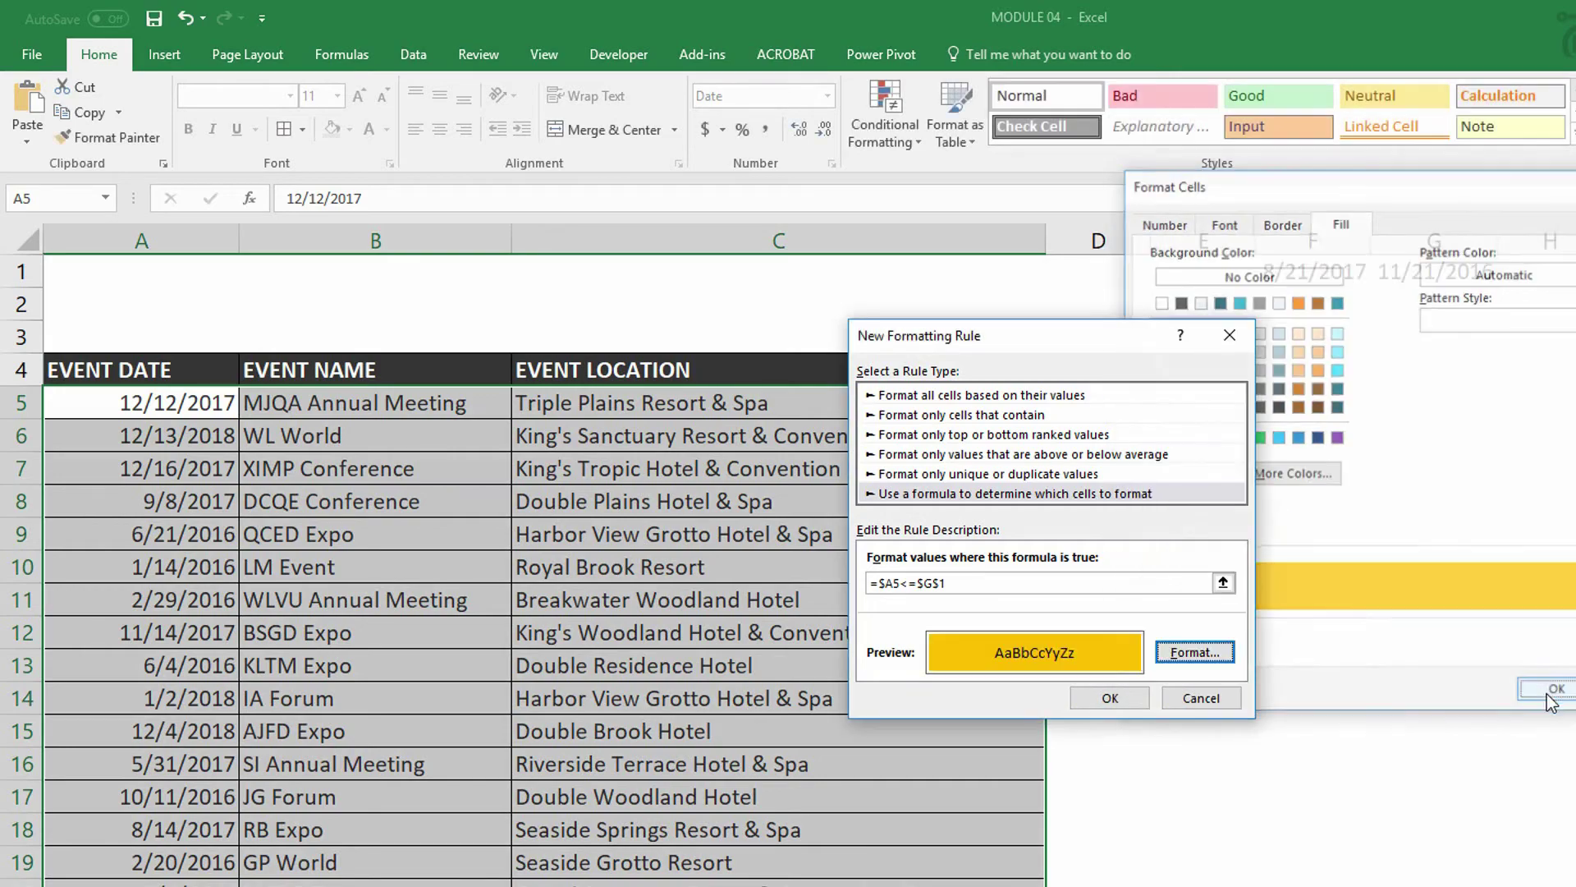
- Apply the gold-fill rule so the seven events dated on or before 11/21/2016 turn gold
click(1110, 698)
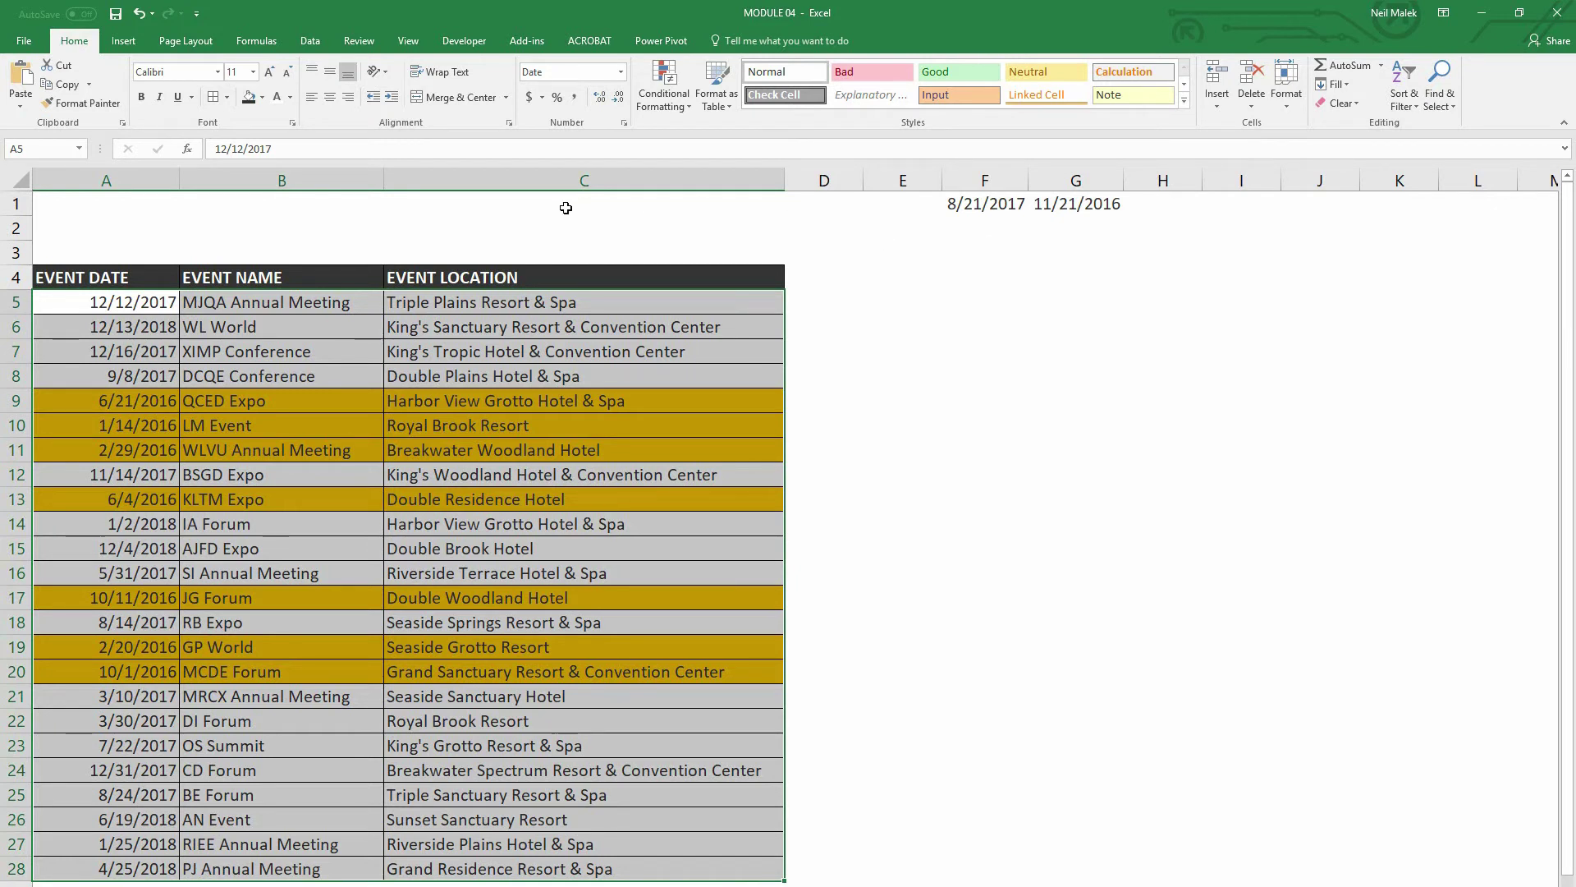
- Start a new conditional formatting rule that uses a formula
click(667, 100)
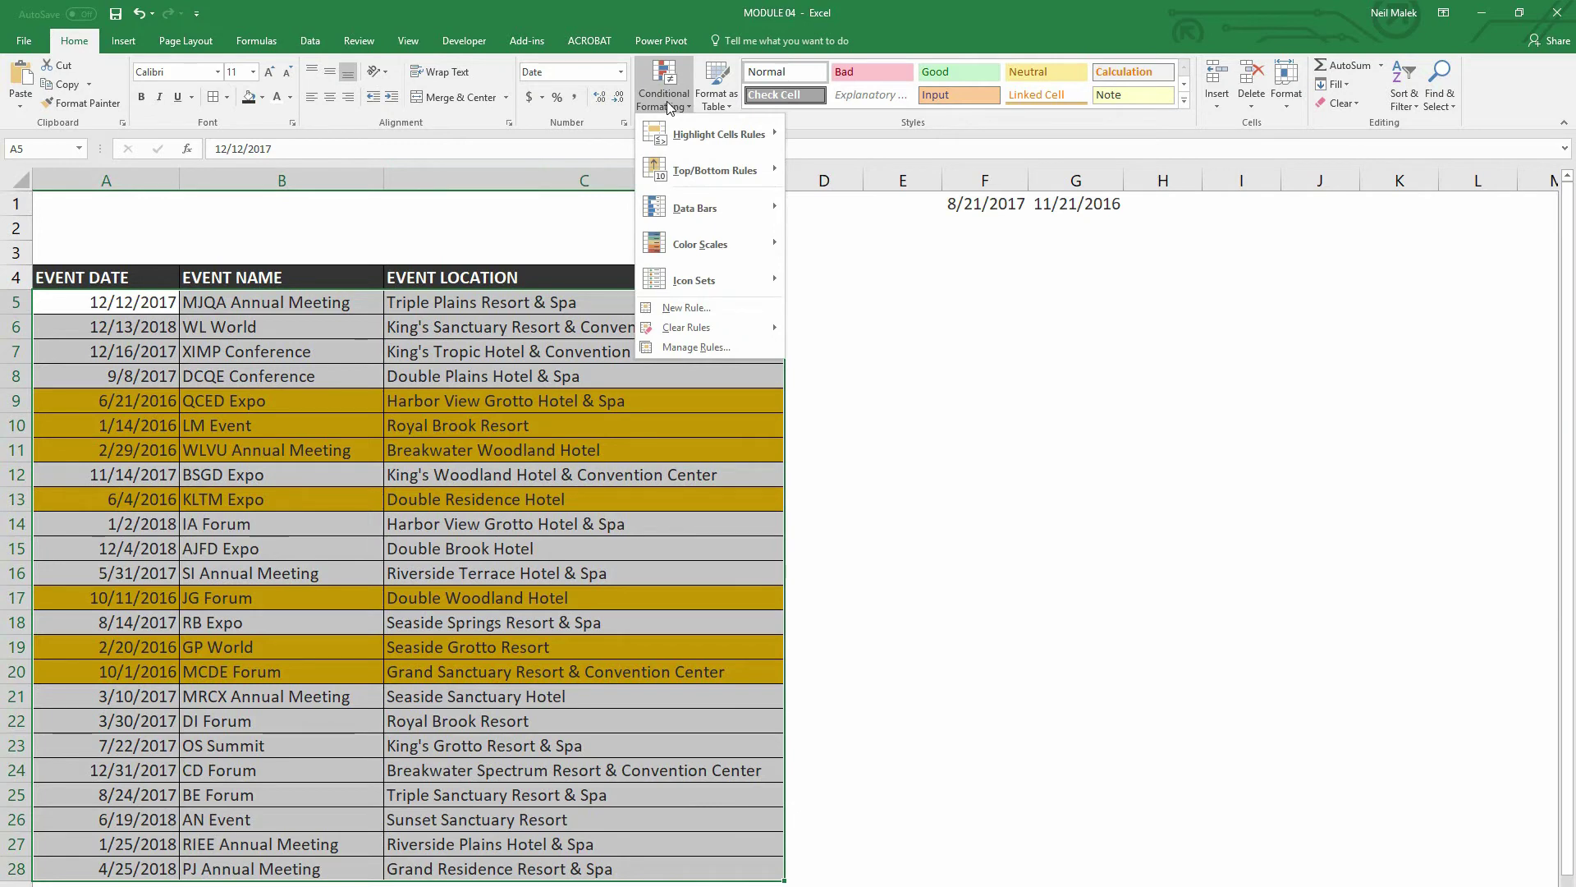
click(675, 309)
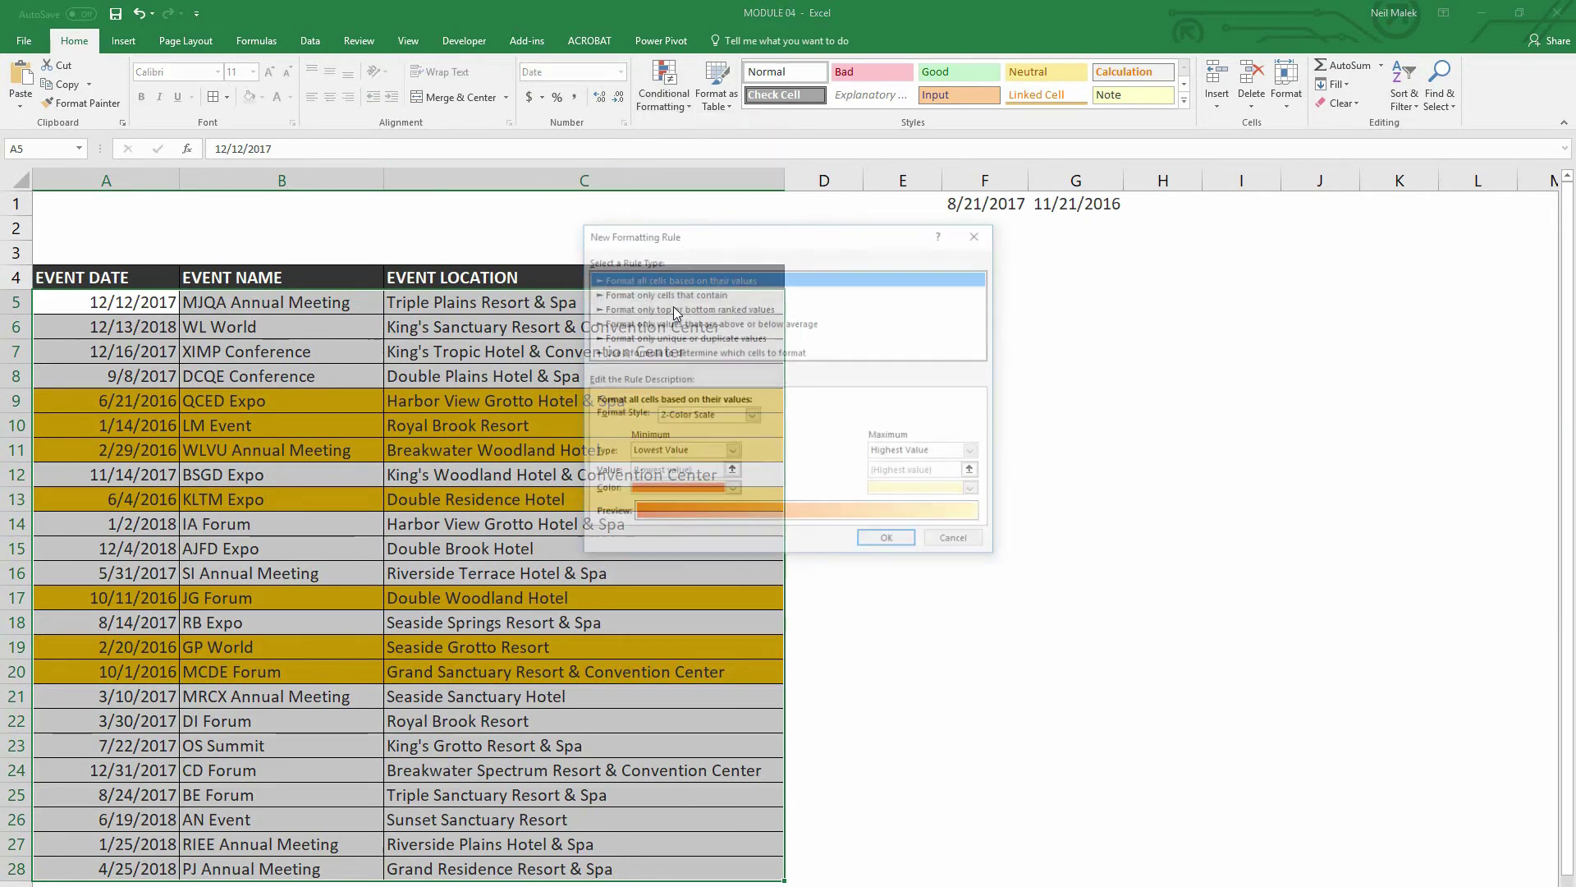
click(660, 353)
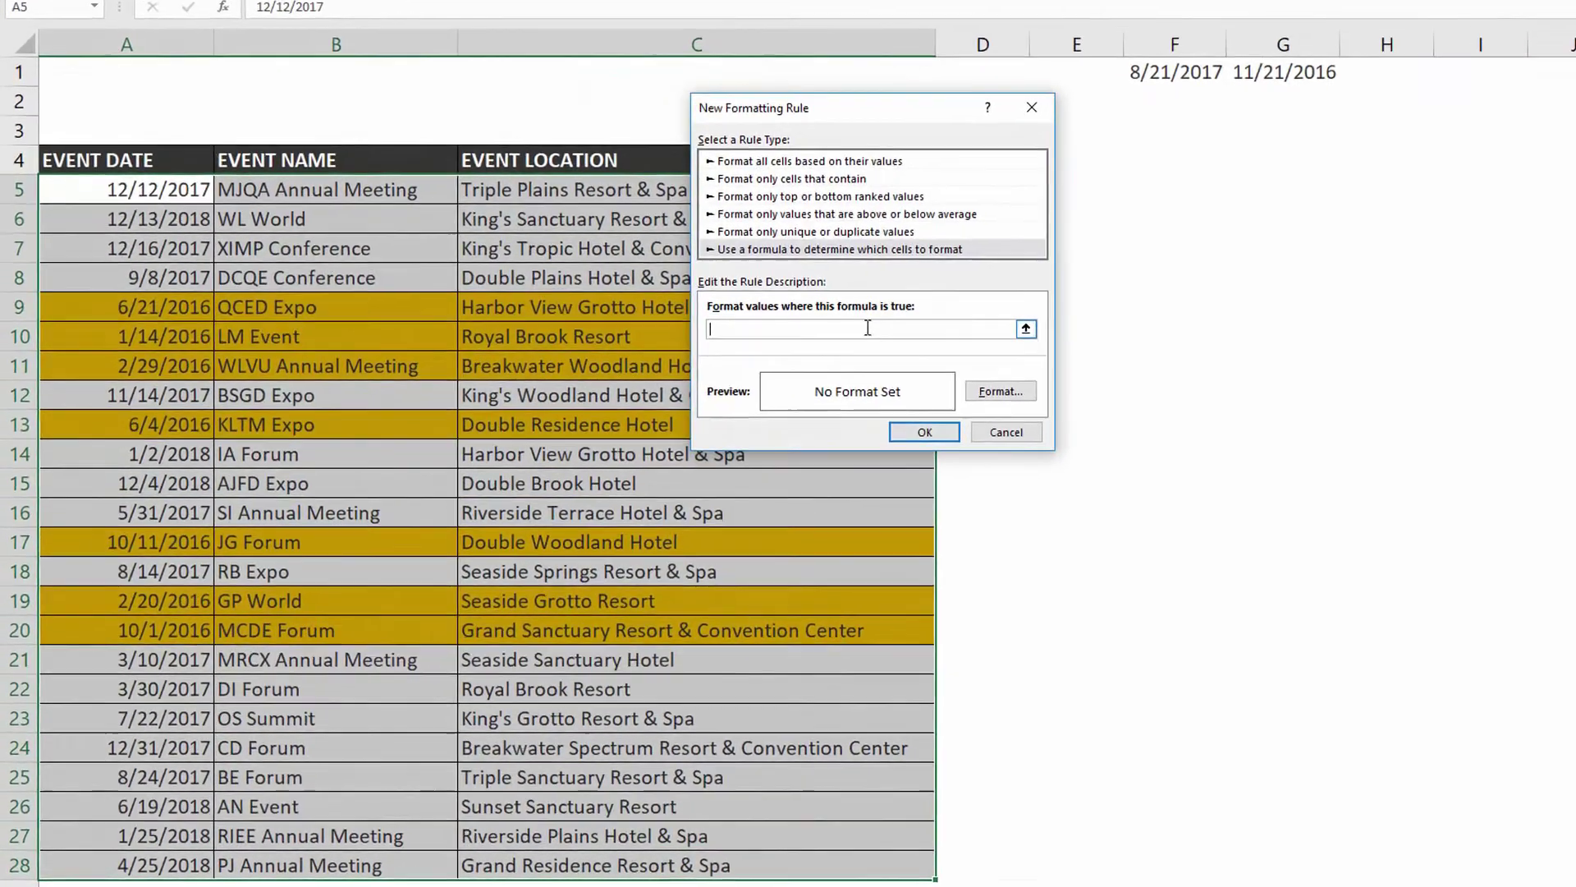
click(740, 420)
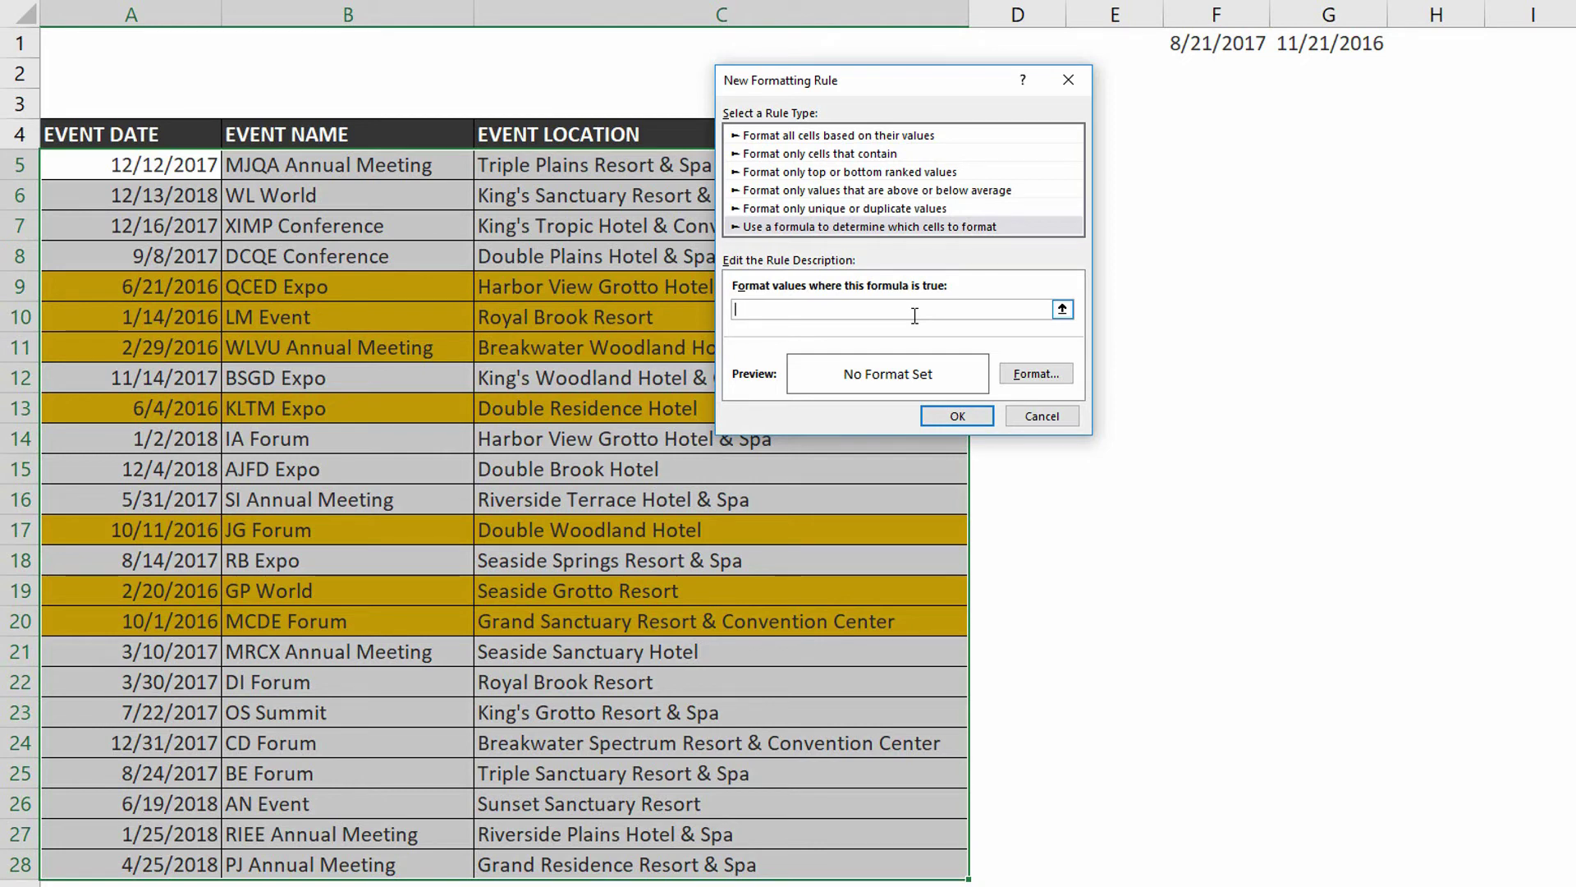
- Enter the rule formula =AND($A5>=TODAY(),$A5<=TODAY()+30) with row-relative A5 references
text(=AND()
click(103, 168)
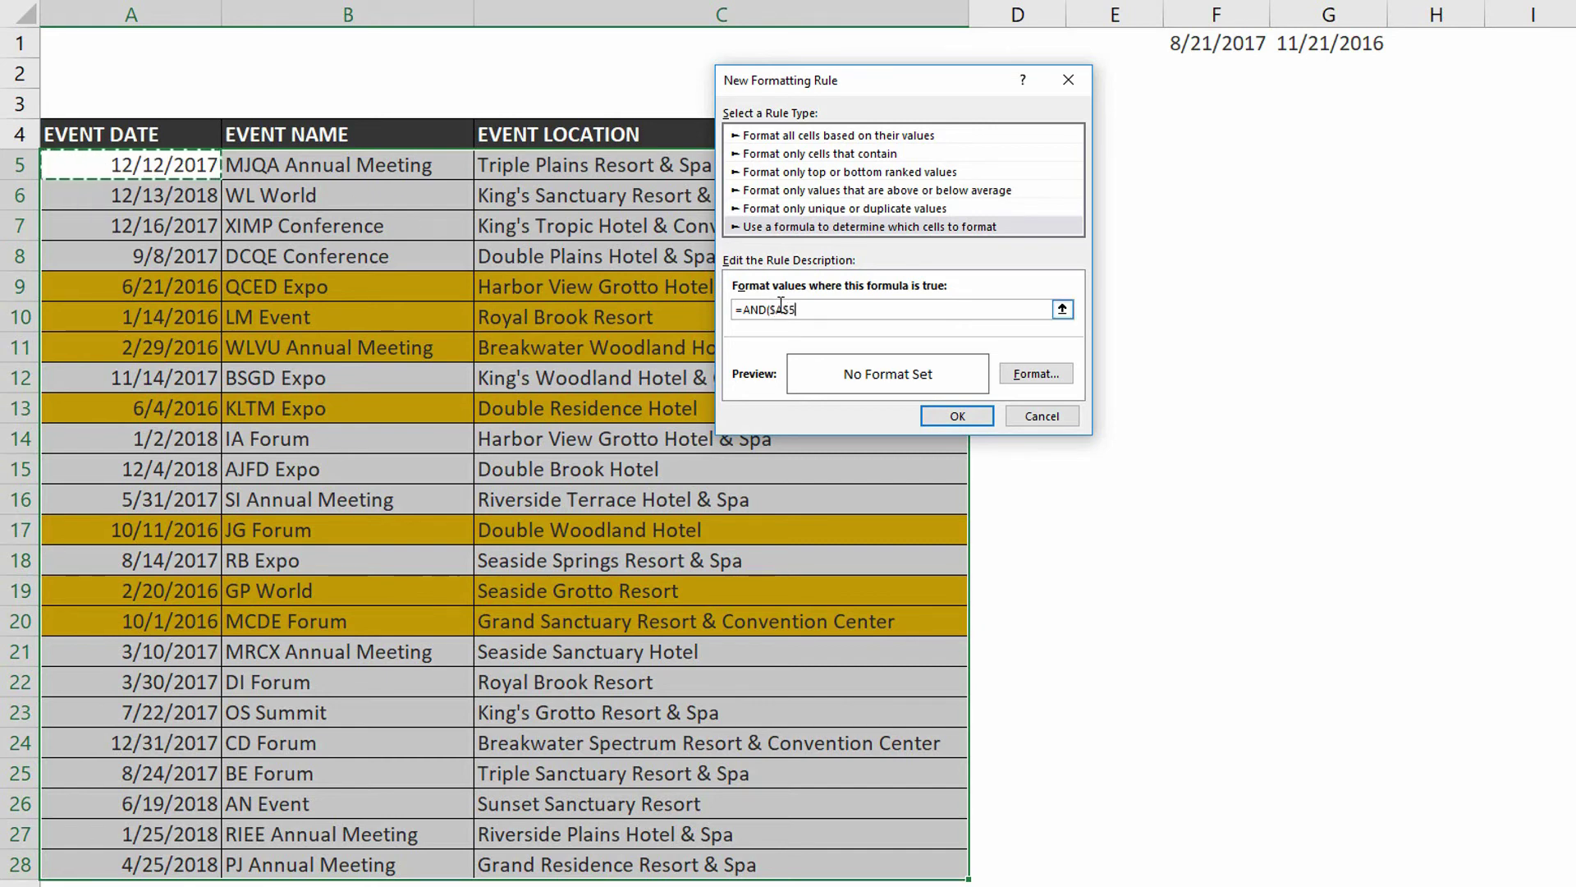
key(BackSpace)
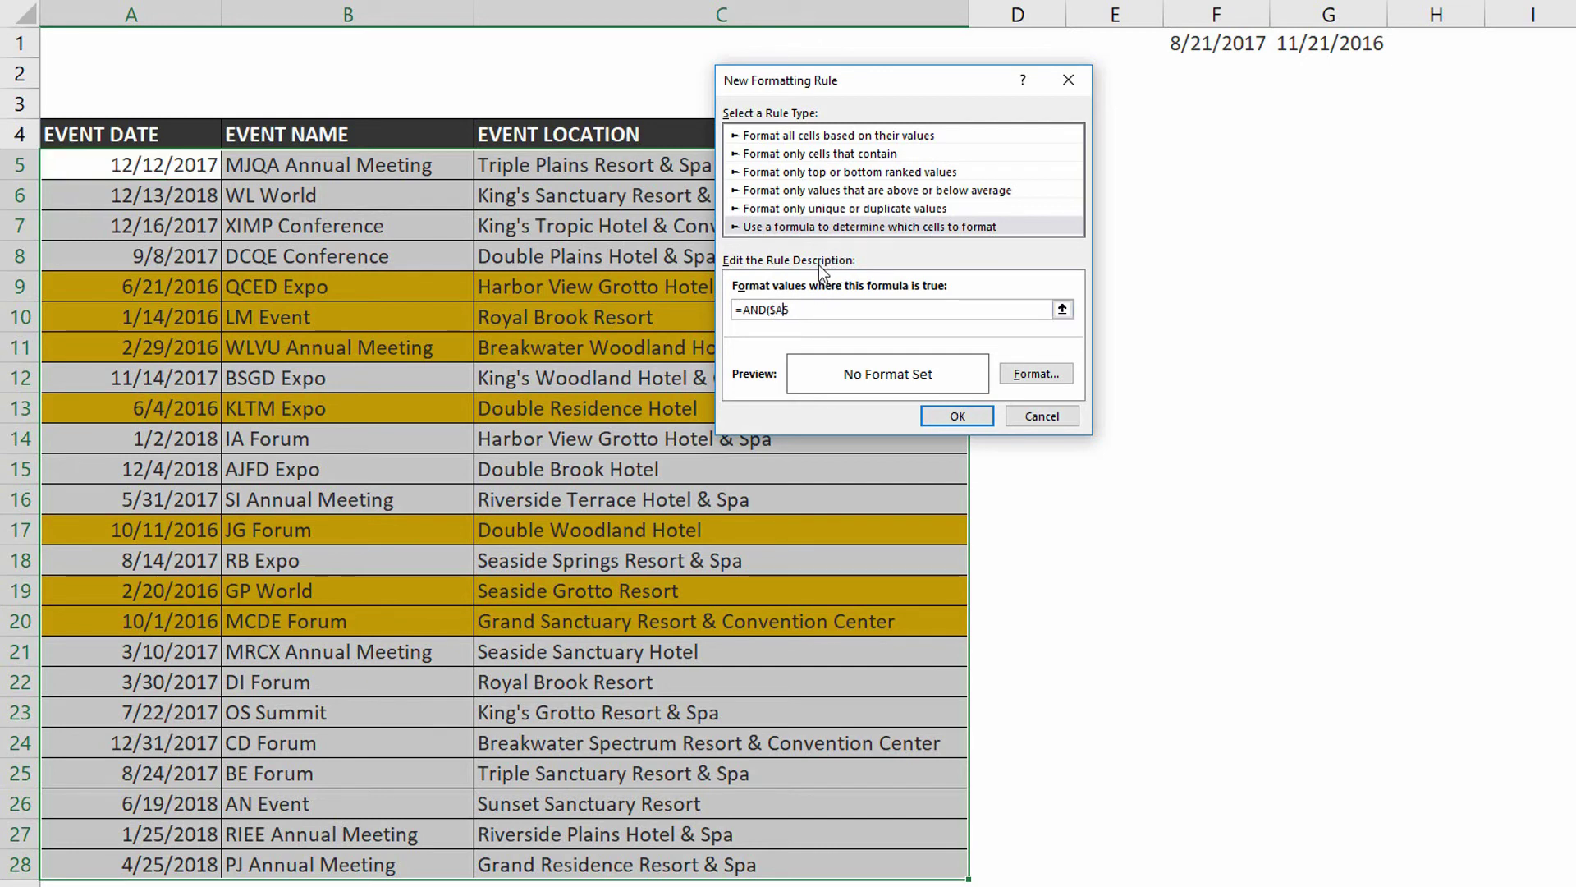
key(BackSpace)
text(5)
text(>=TODAY)
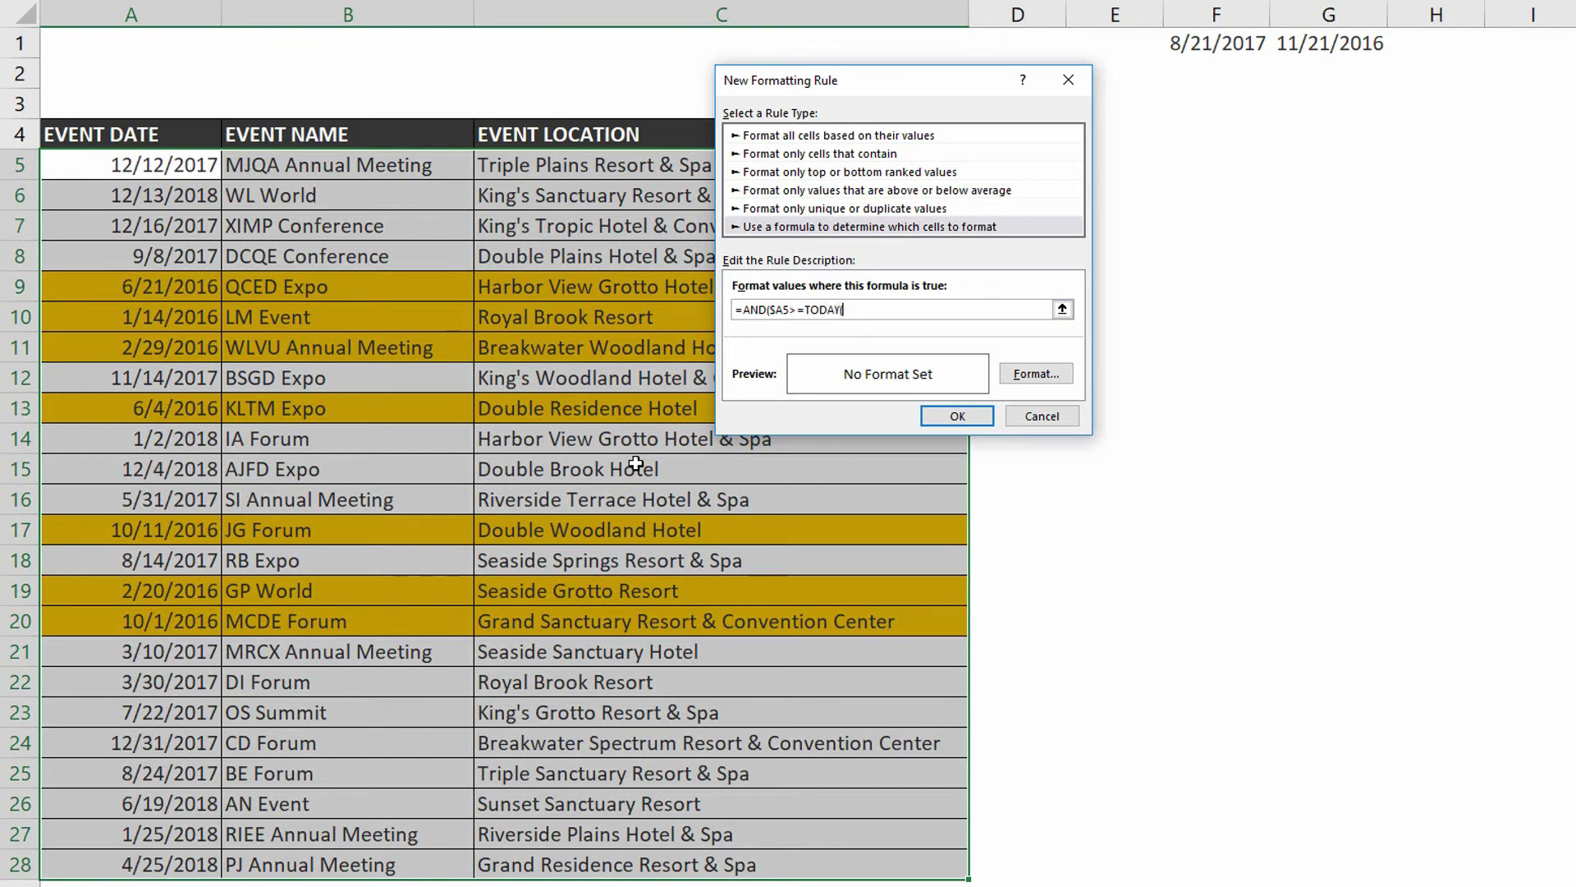
text((),)
click(166, 160)
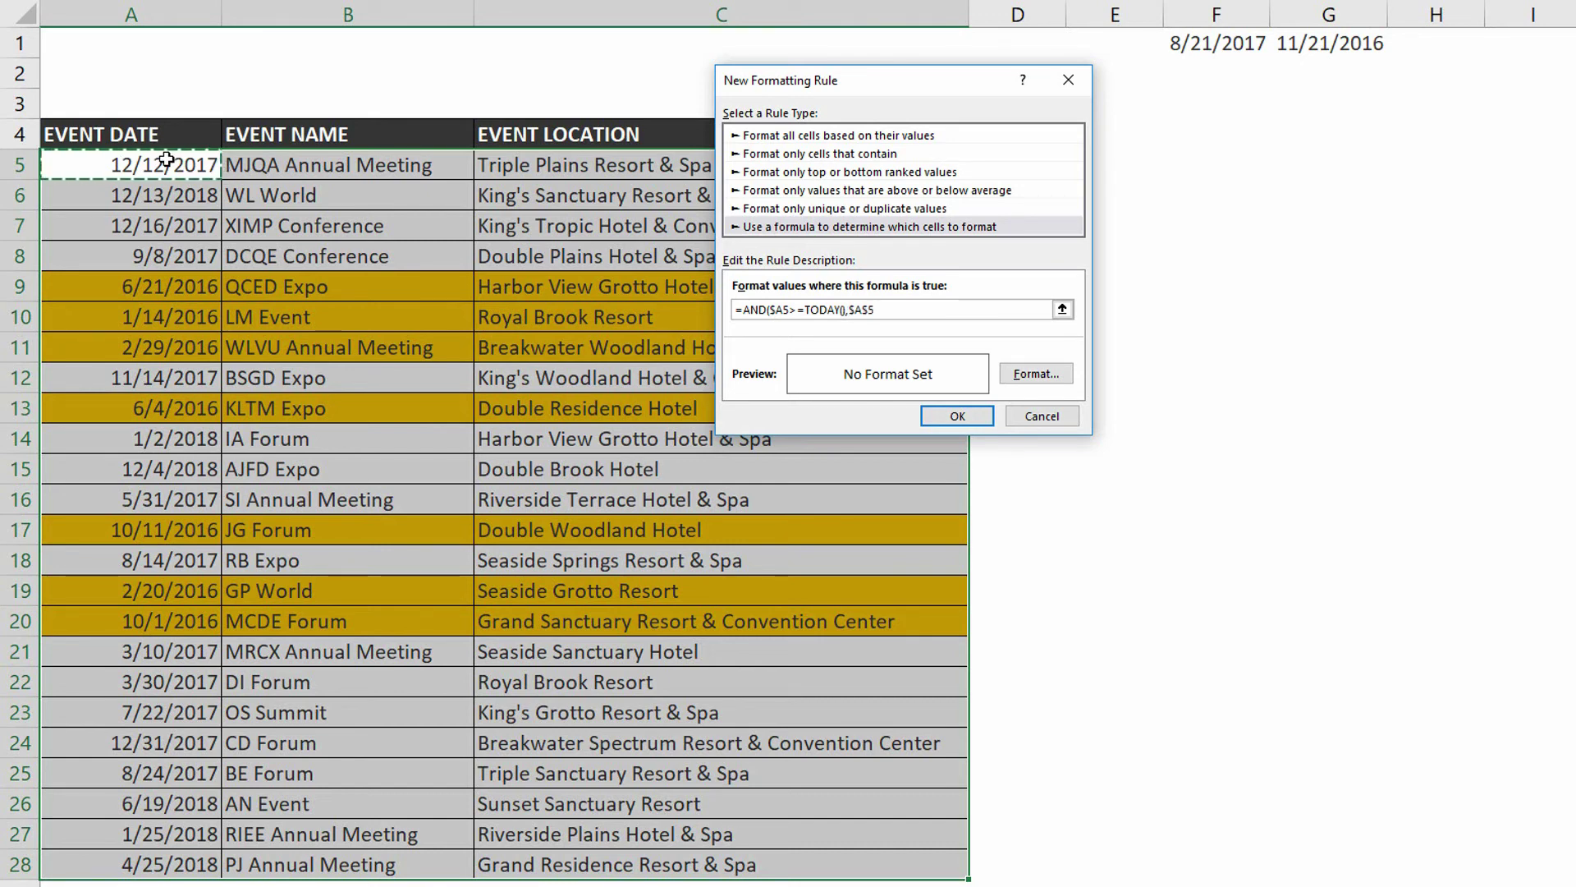
click(872, 309)
key(BackSpace)
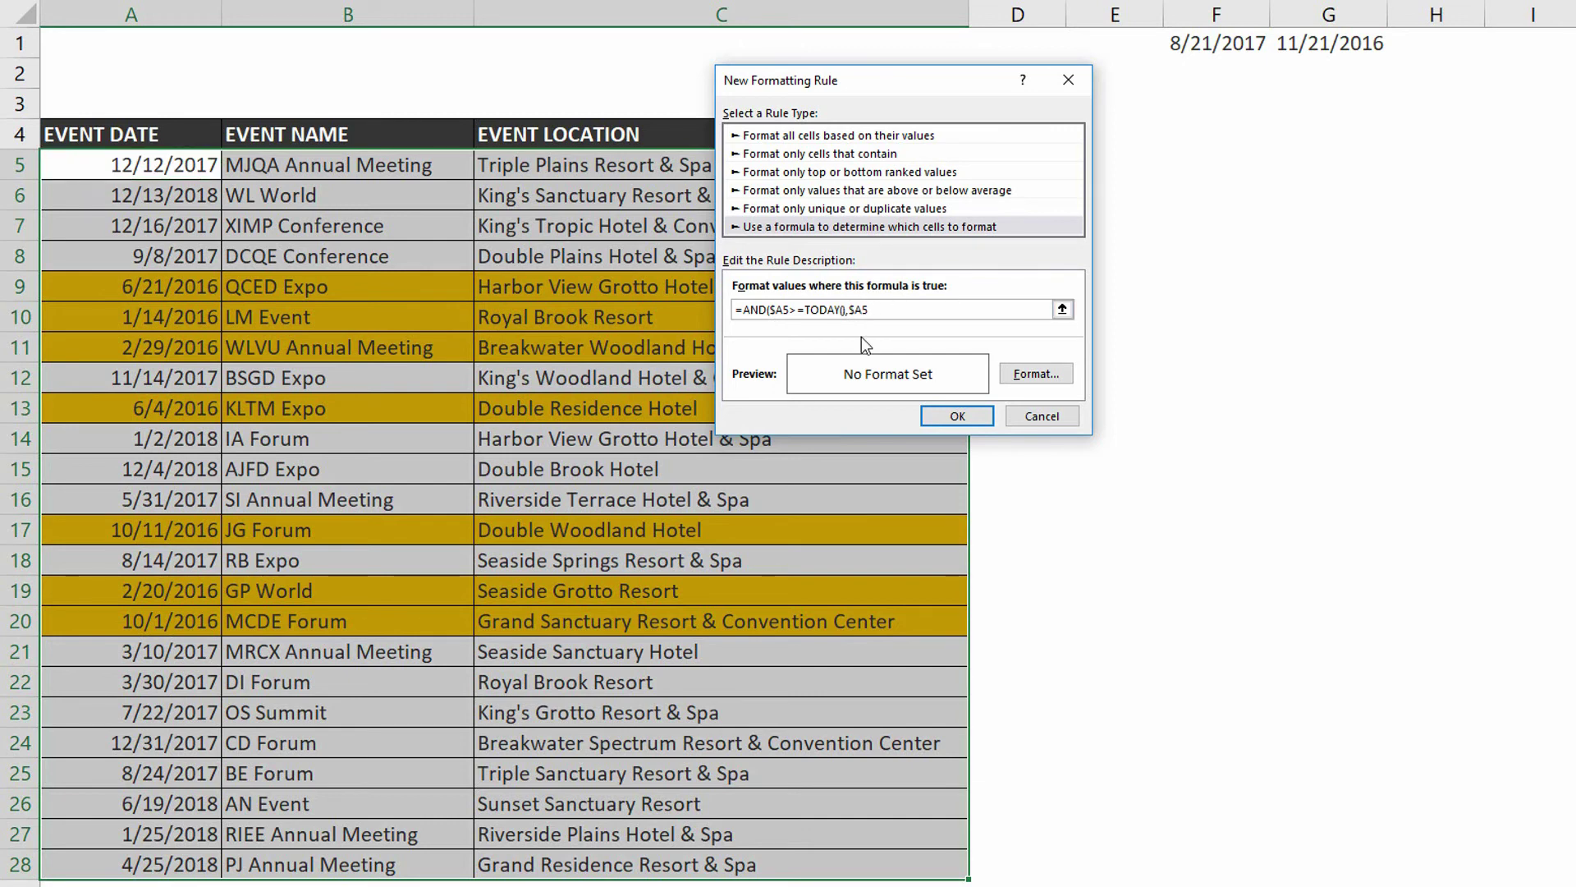
click(918, 313)
text(<=TODAY()+30)
- Give the rule a red fill format
click(1034, 375)
click(760, 235)
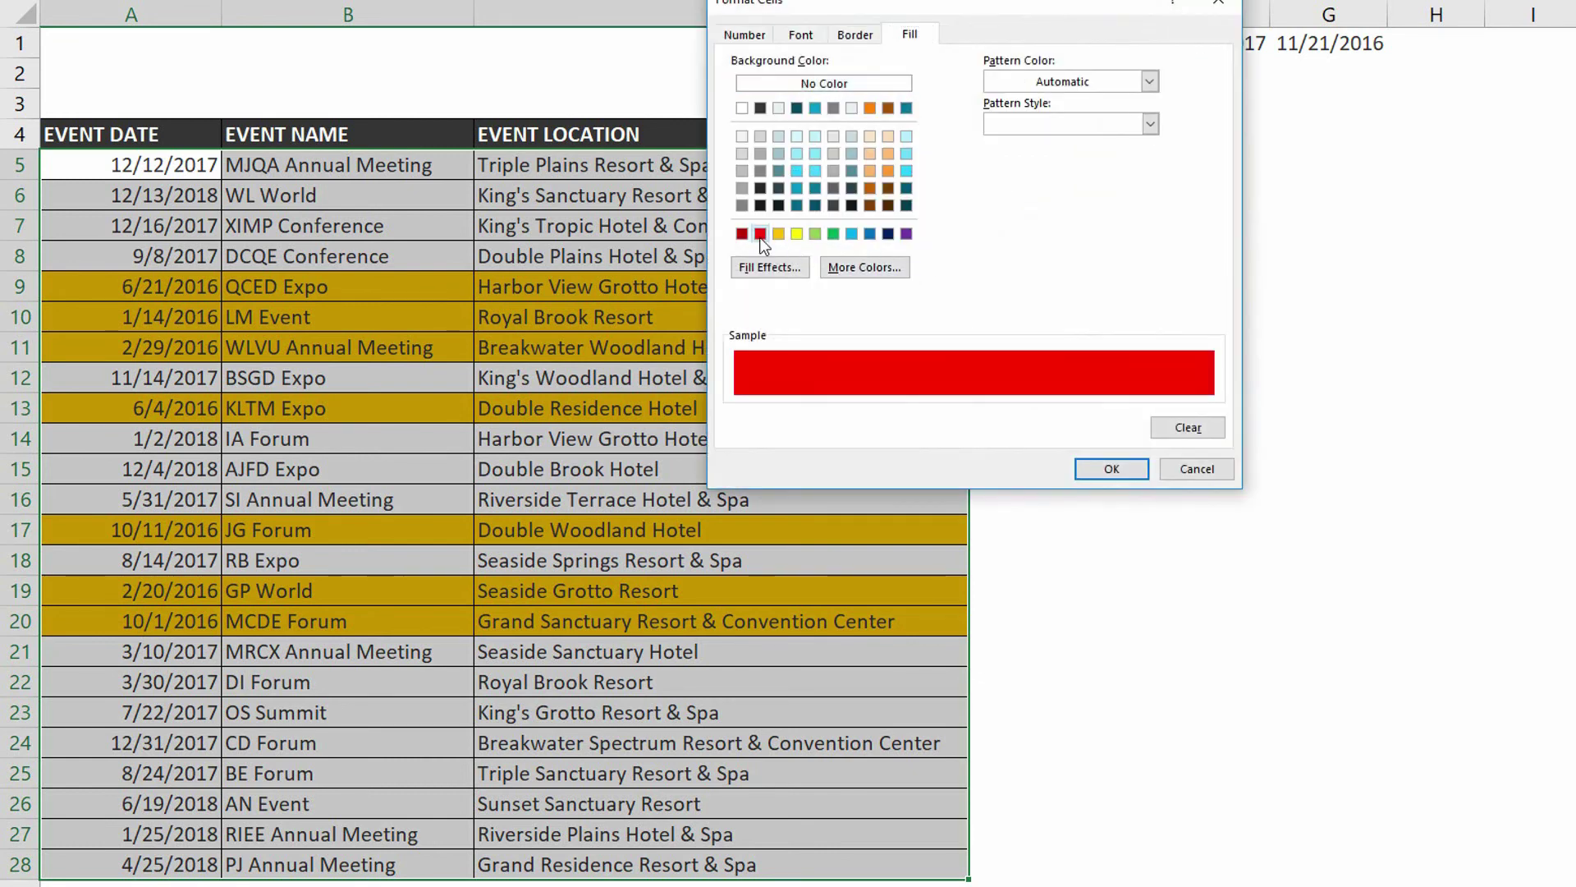
click(1096, 468)
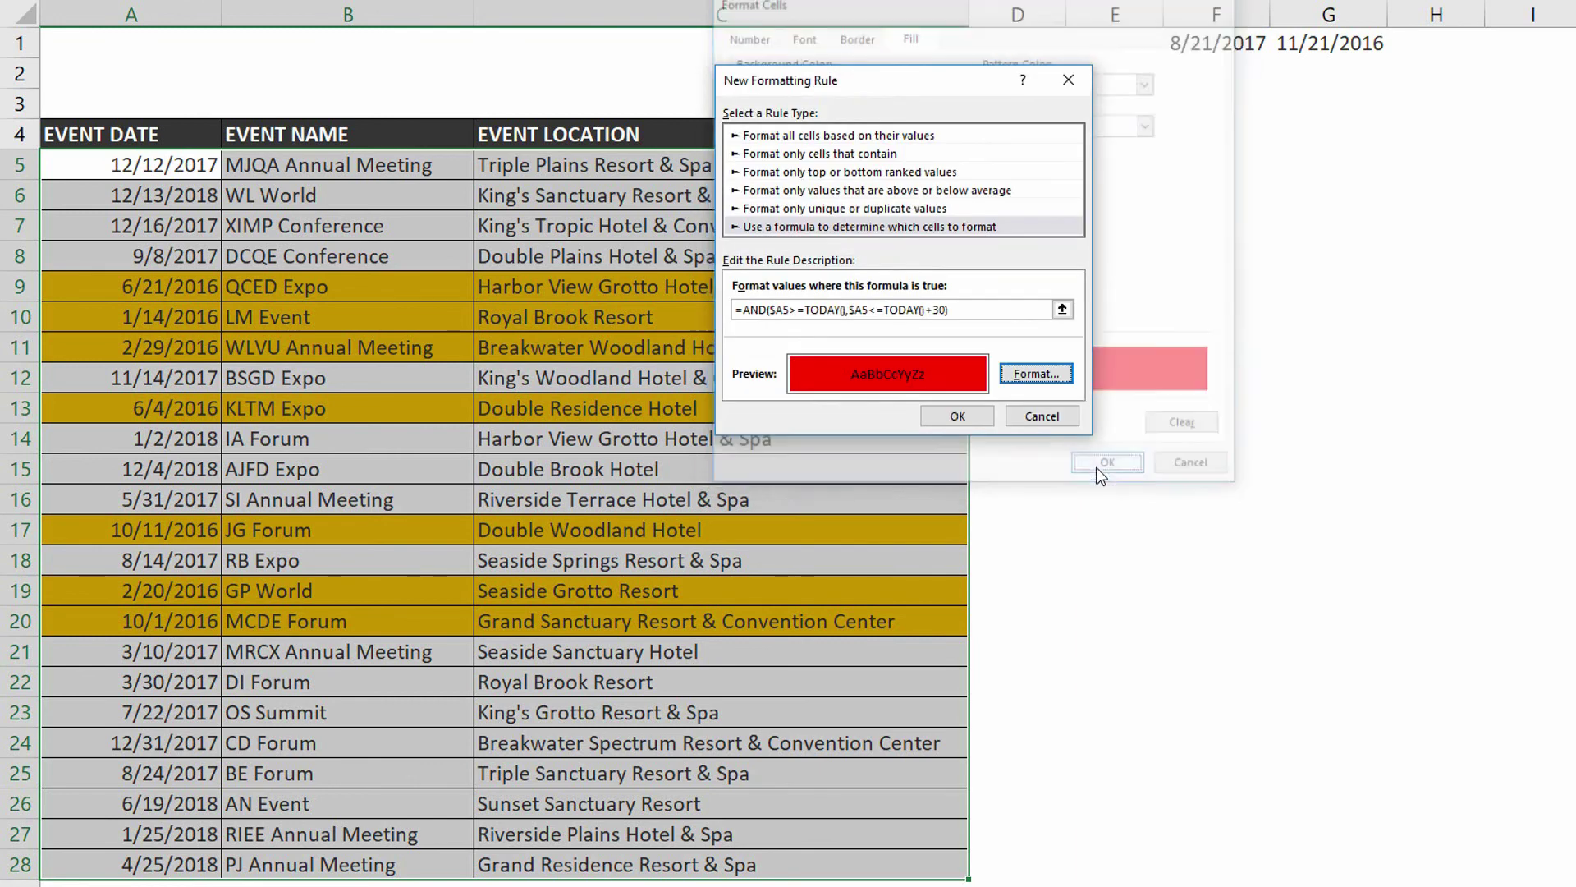
- Apply the red rule, check the red BE Forum and DCQE Conference rows, and view G1's =EDATE(F1,-9) formula
click(974, 415)
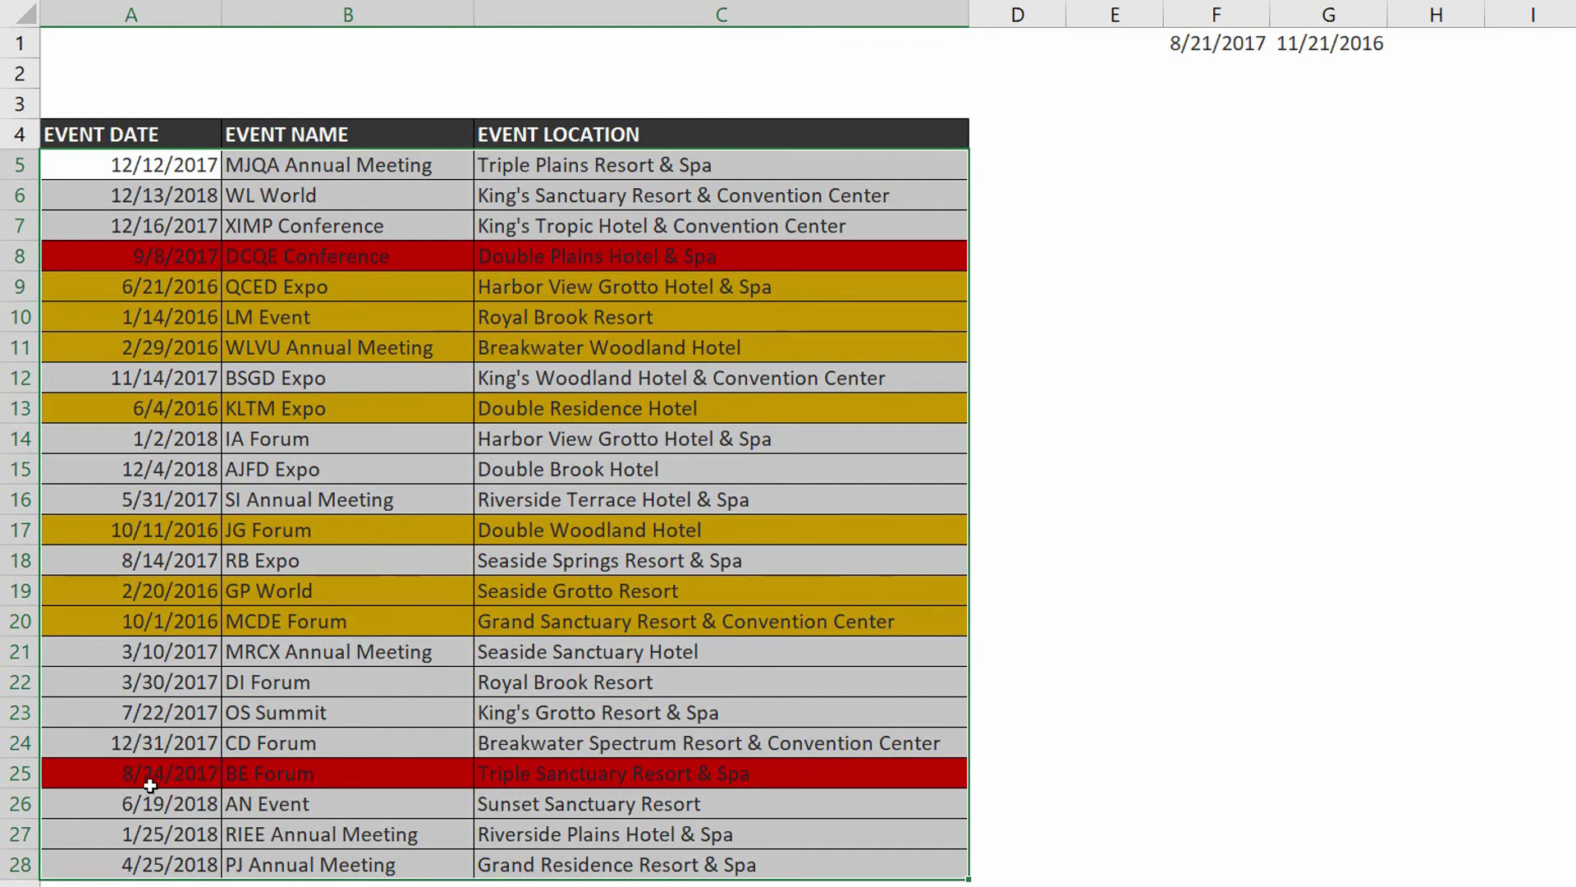
drag(146, 784, 657, 785)
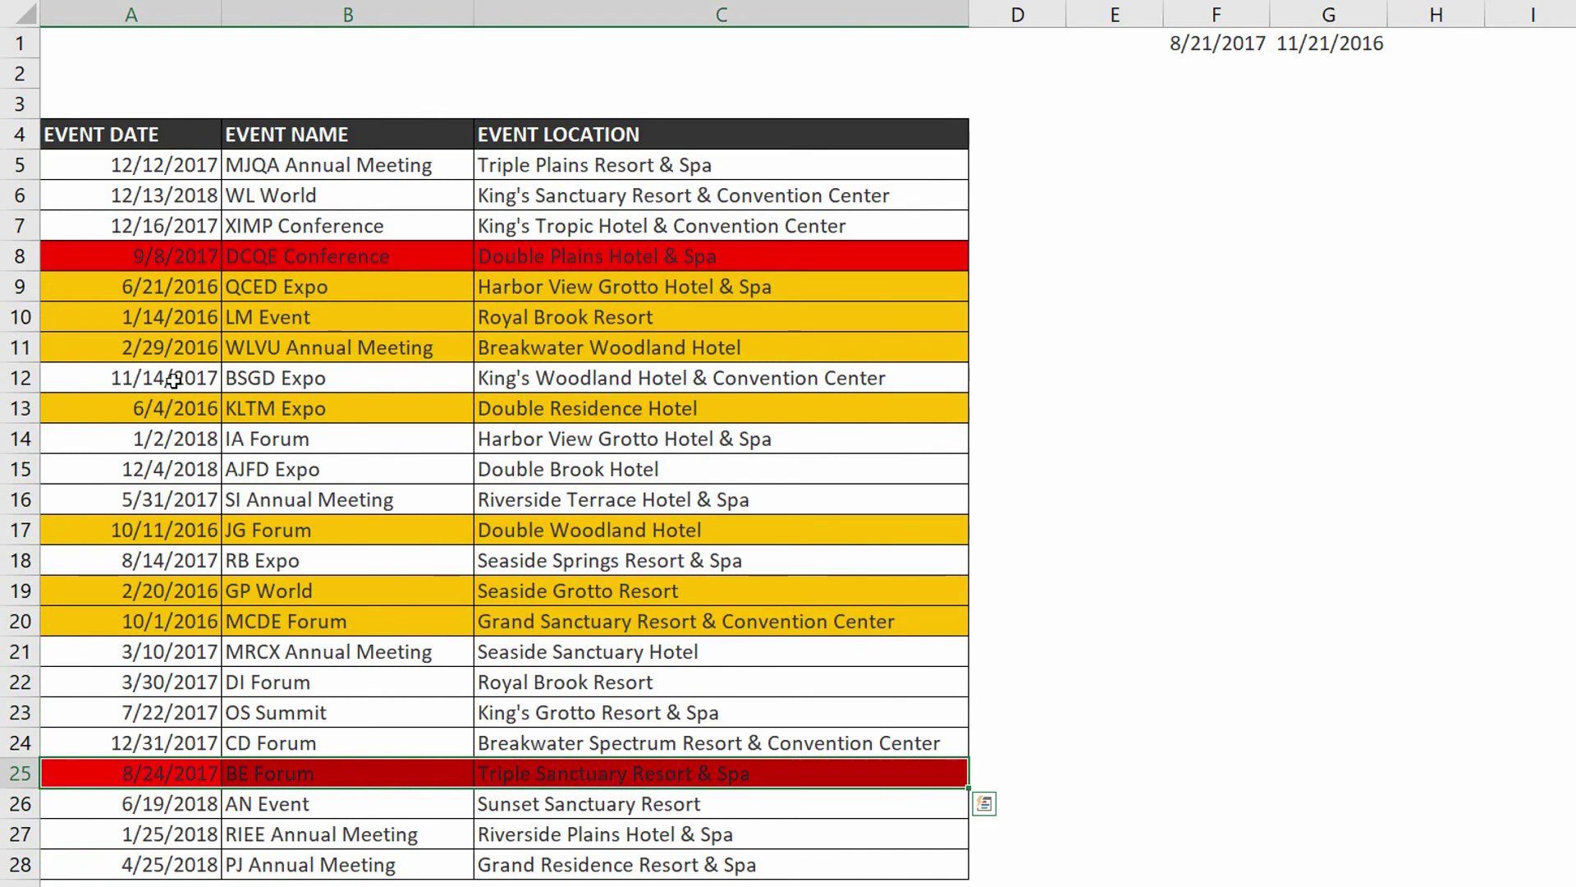
drag(105, 259, 630, 256)
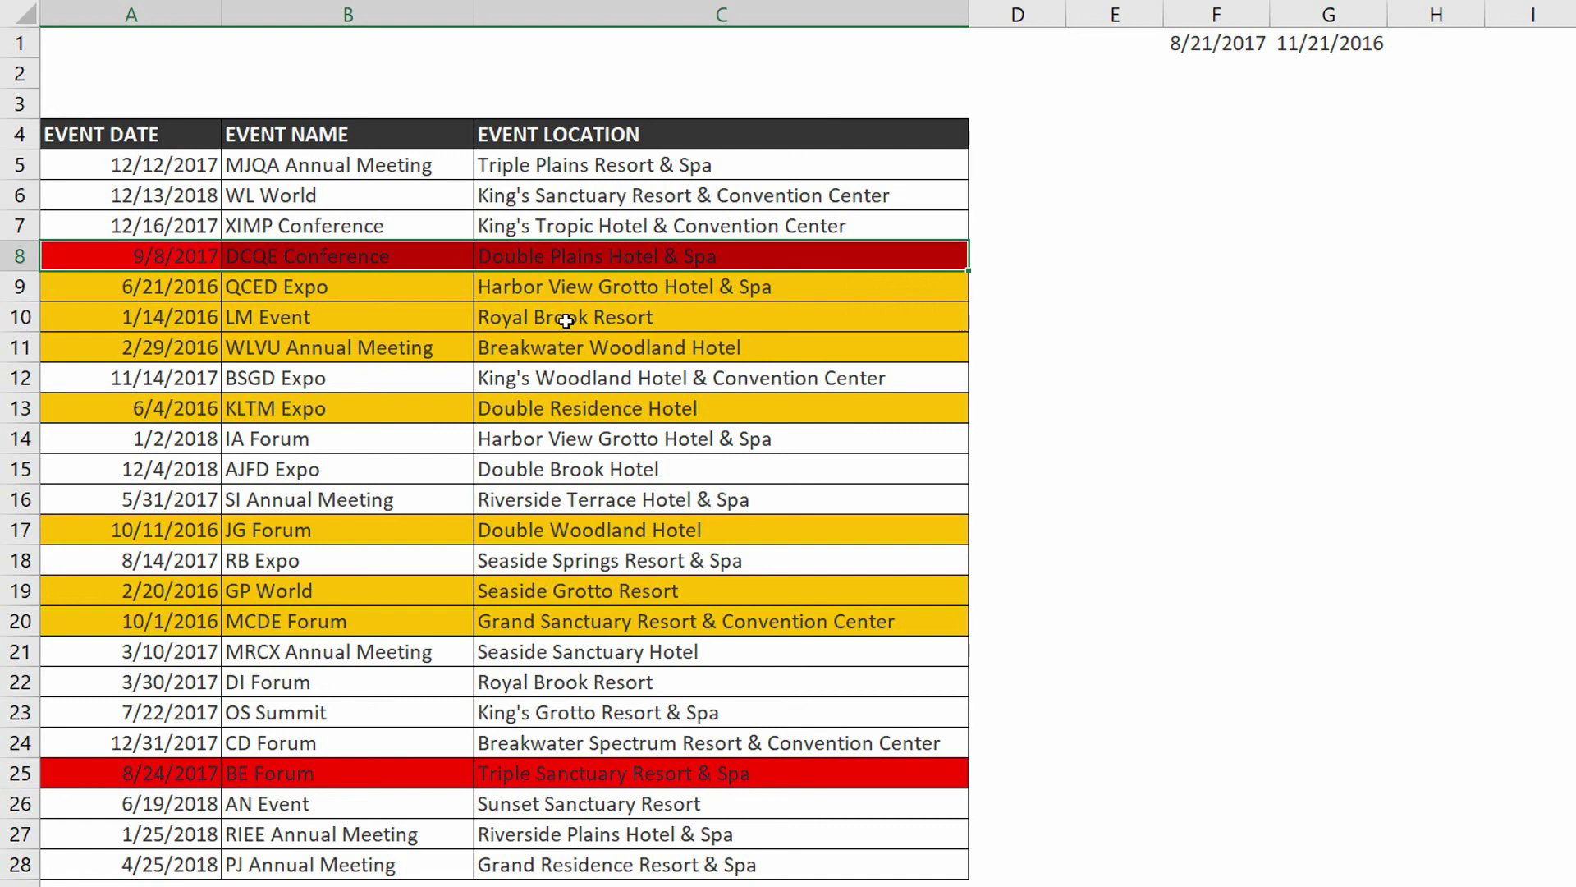
click(1308, 44)
double_click(1308, 45)
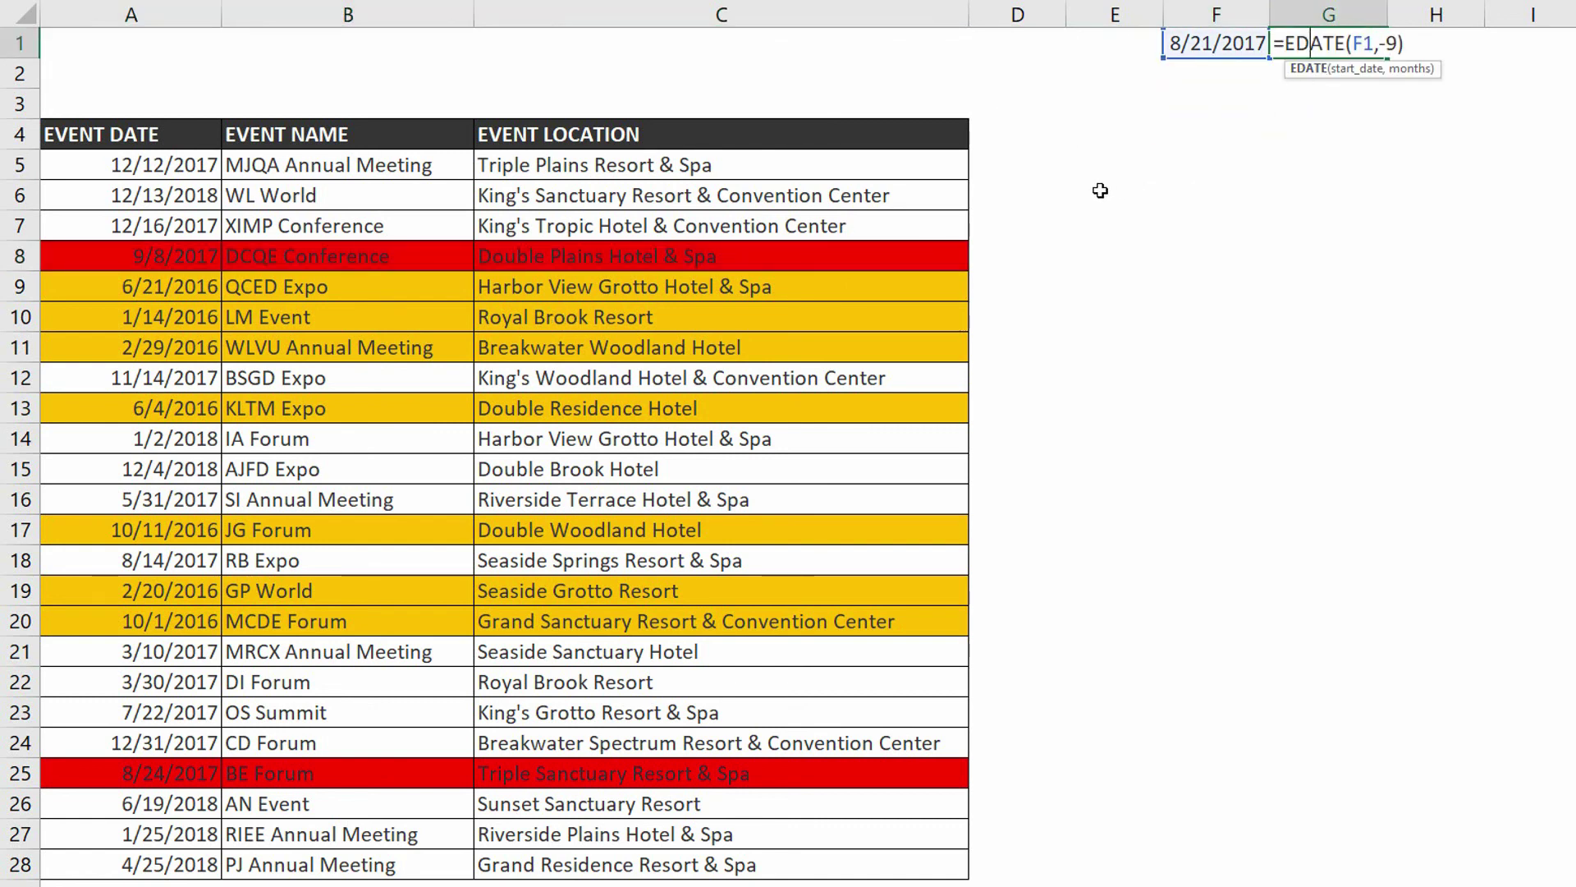